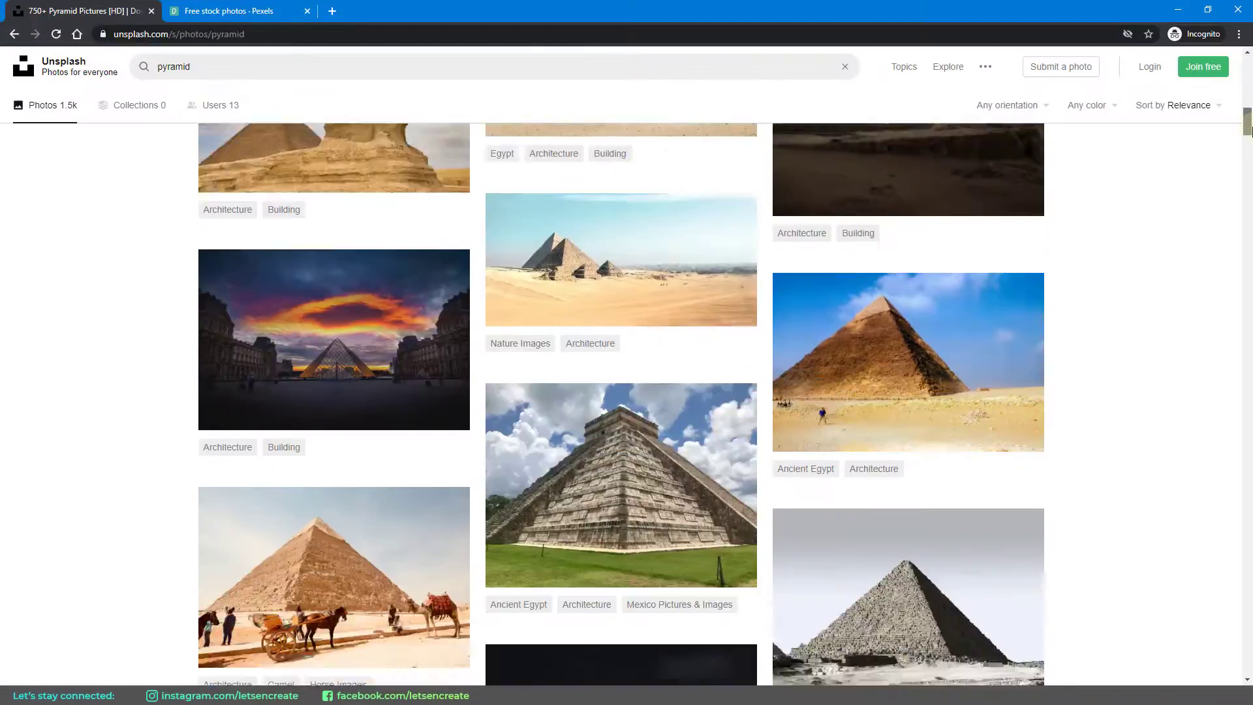
scroll(1247, 306, down, 20)
scroll(1247, 306, down, 20)
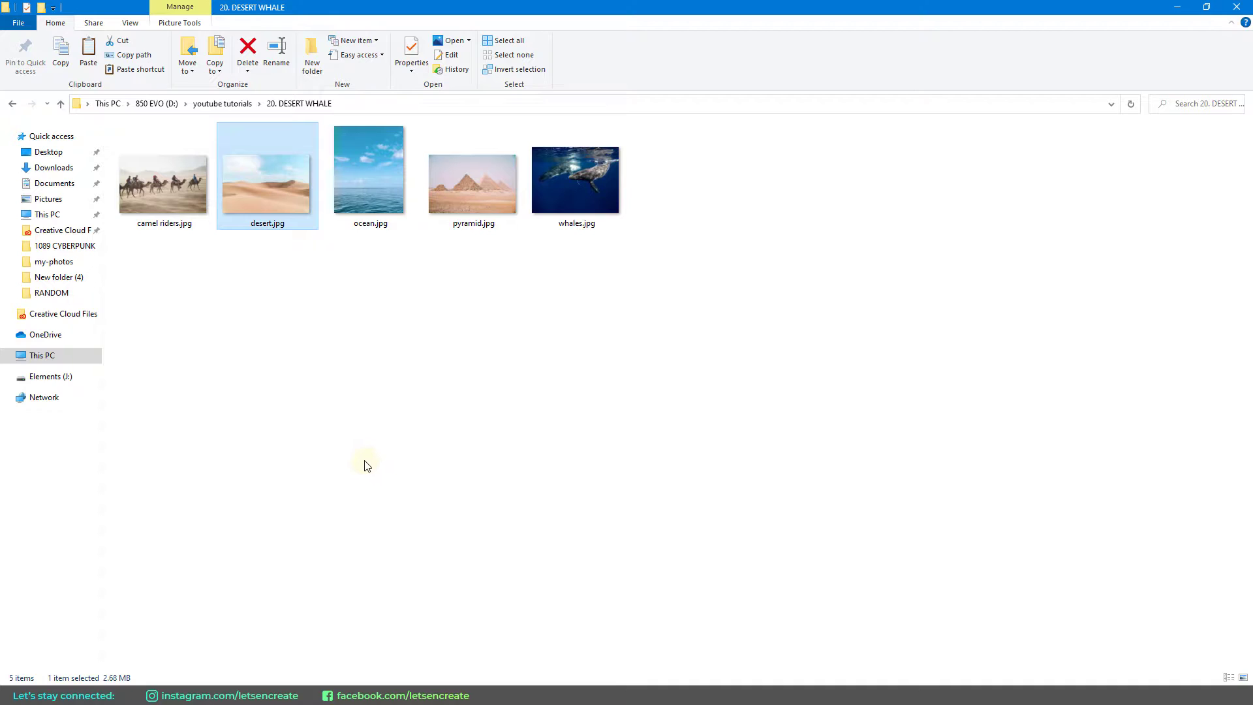
Place the desert image as a new layer in the blank document at its fitted size
drag(254, 196, 783, 503)
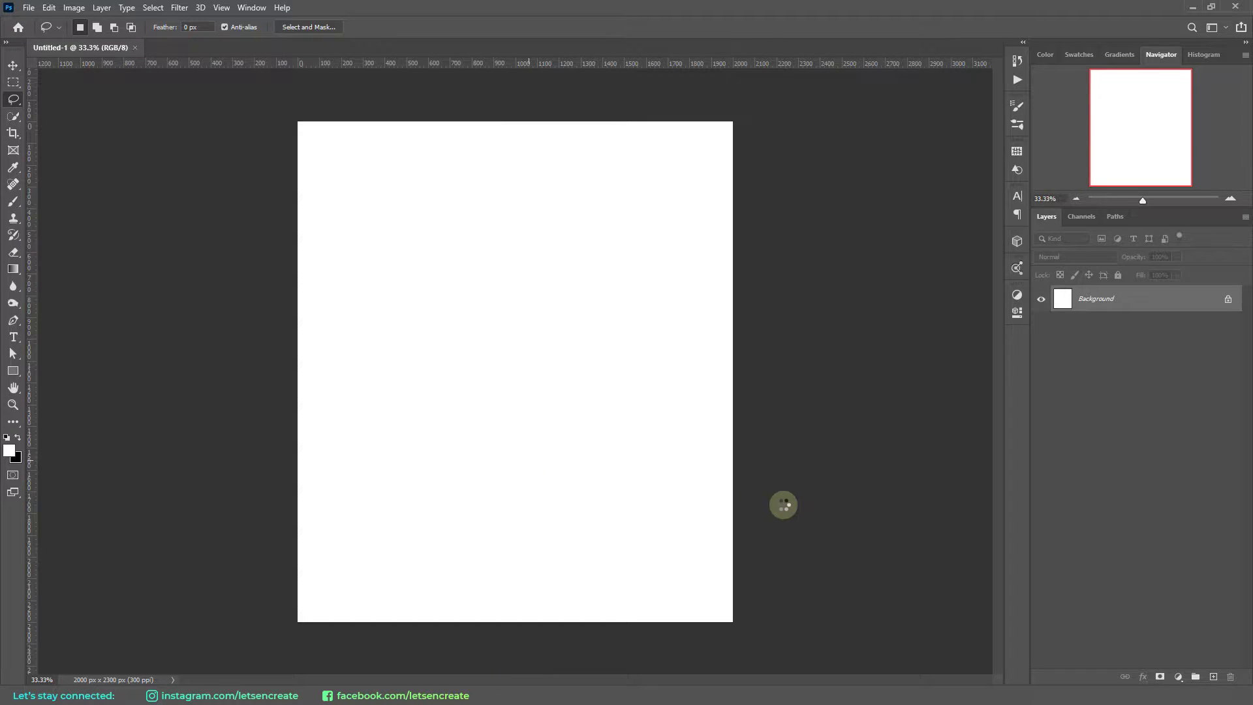
click(620, 31)
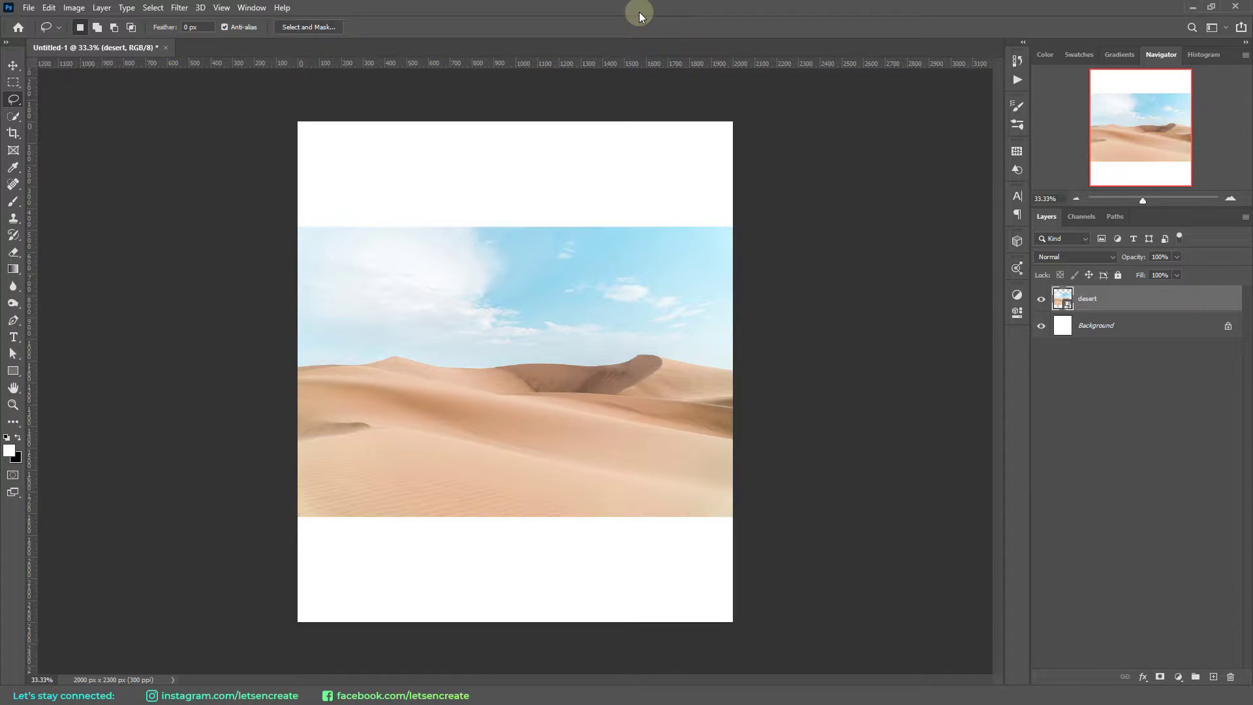
Check the document's pixel dimensions and resolution without changing them
click(75, 8)
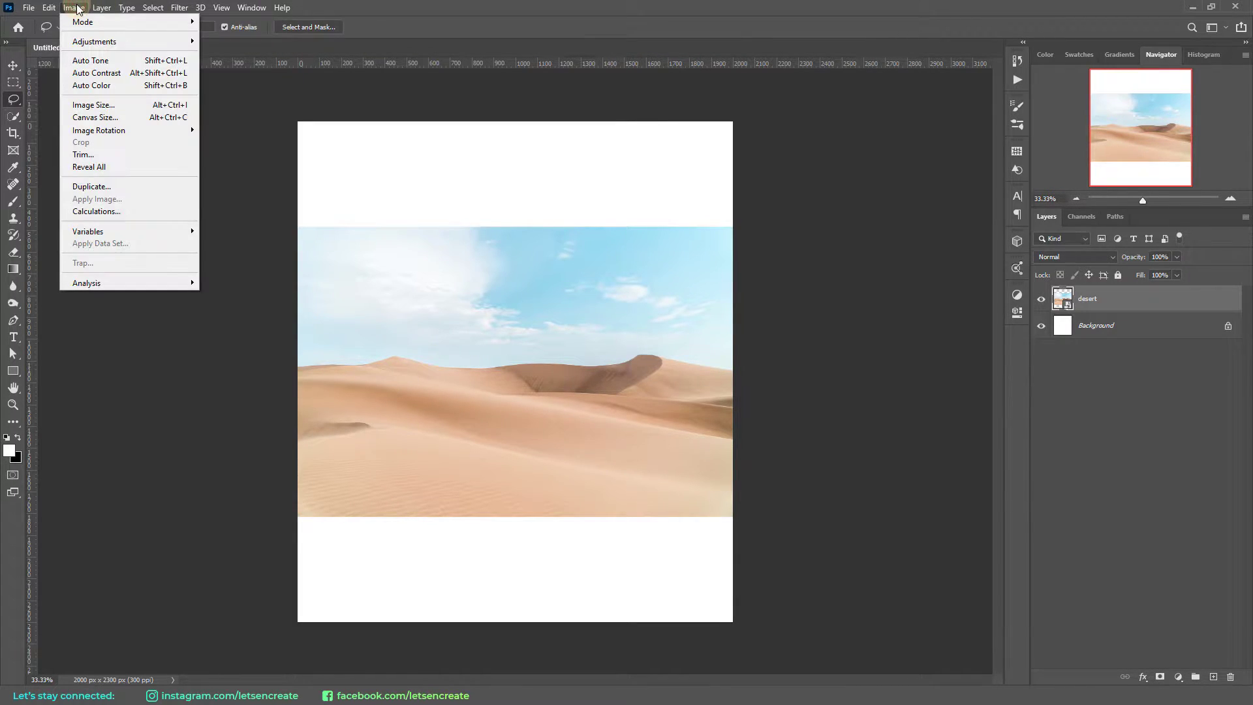
click(92, 105)
click(916, 215)
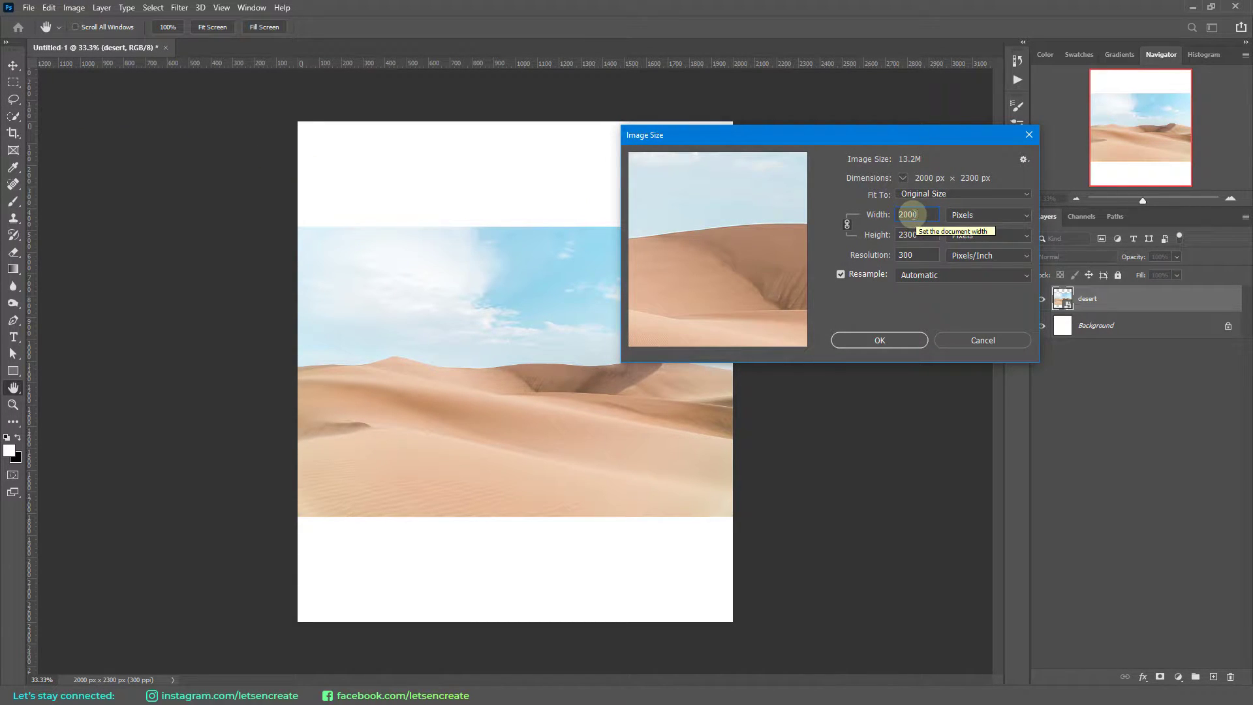
click(1030, 134)
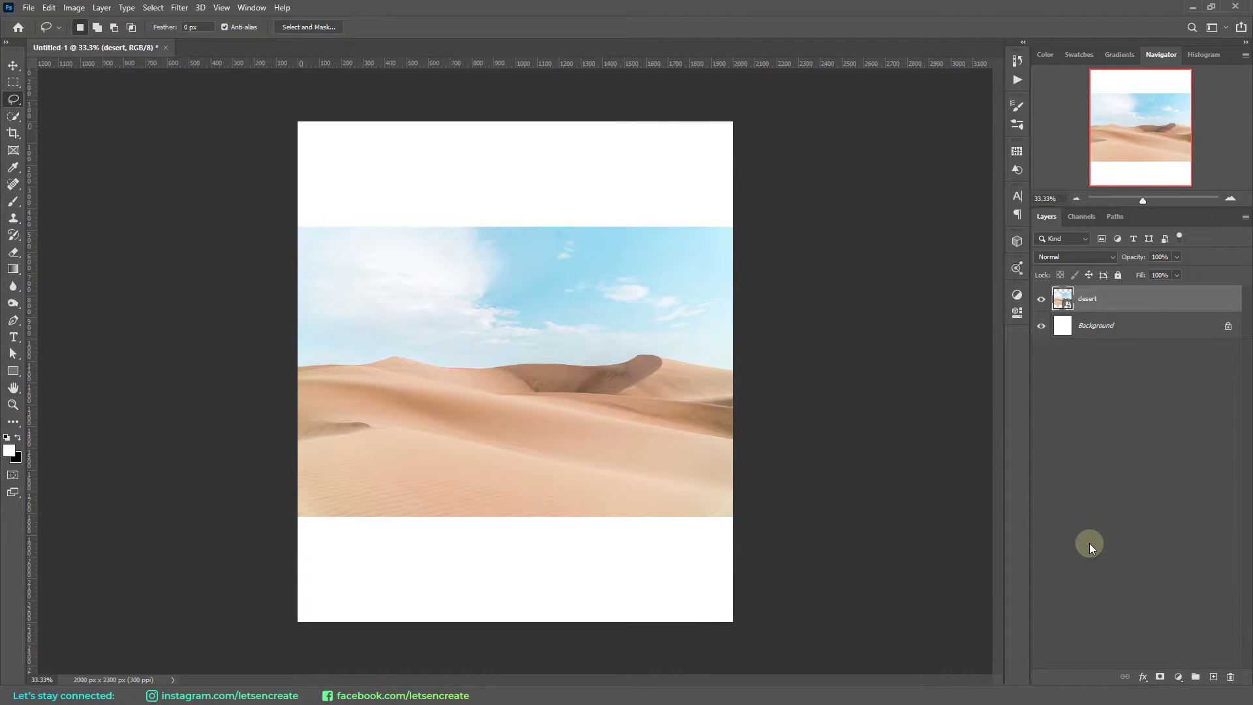
Move the desert layer straight down until it meets the canvas's lower edge
click(13, 65)
drag(528, 366, 523, 473)
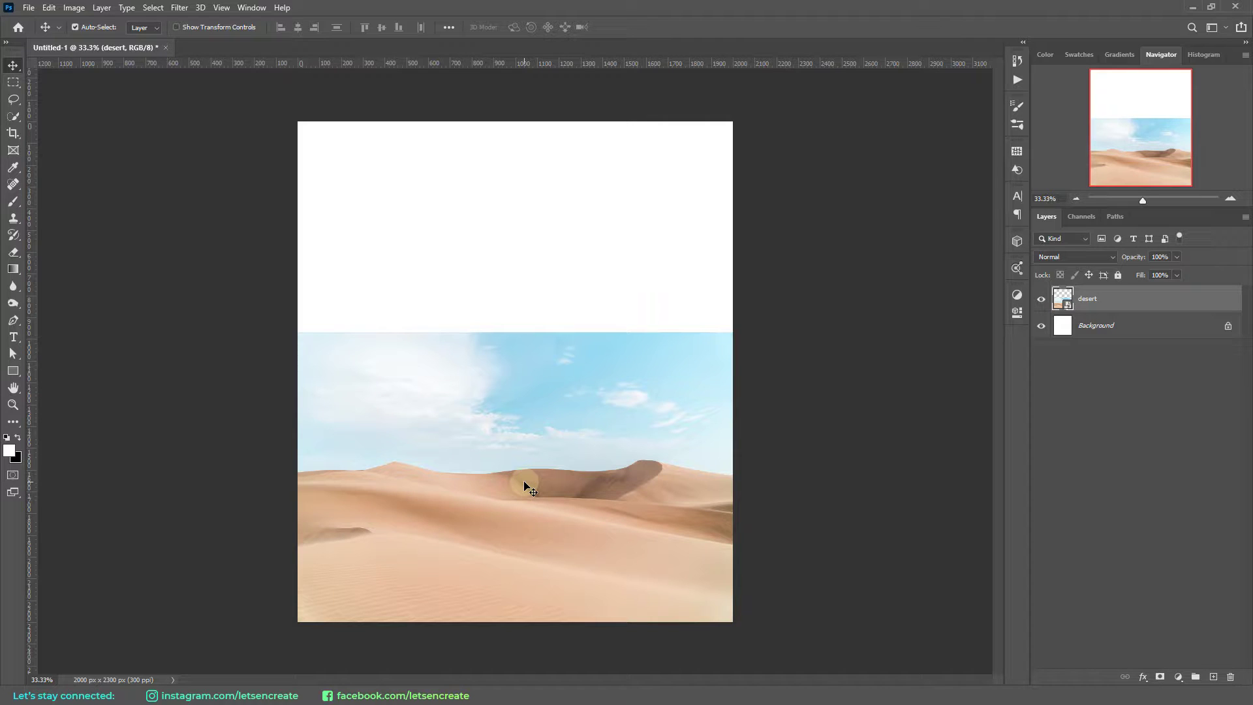
Place pyramid.jpg from the 20. DESERT WHALE folder as a layer above the desert at its fitted size
key(alt+Tab)
click(456, 198)
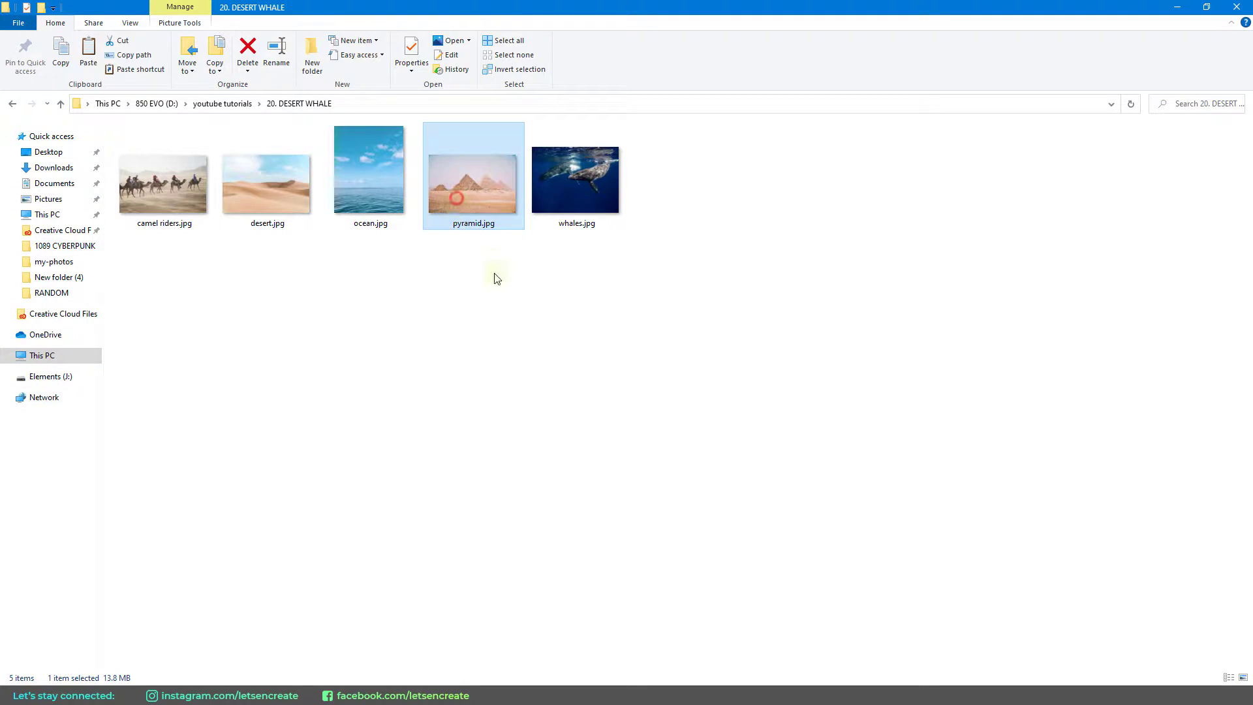
drag(472, 177, 803, 414)
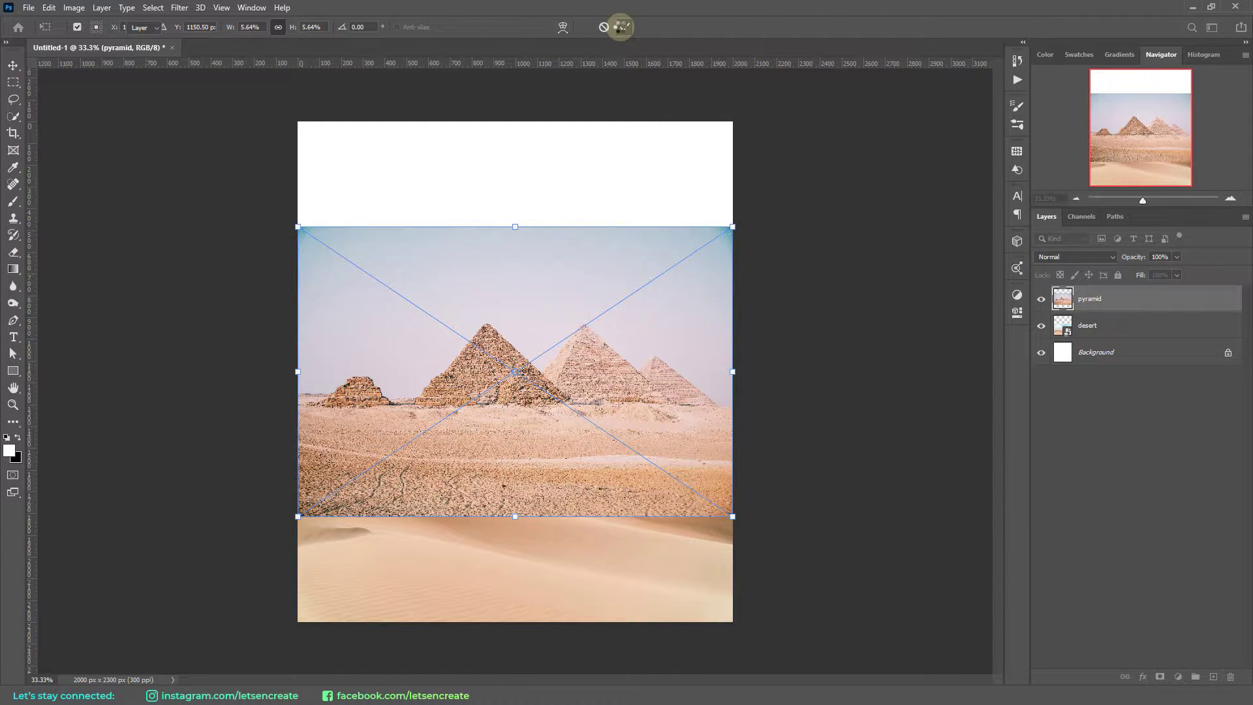
click(624, 26)
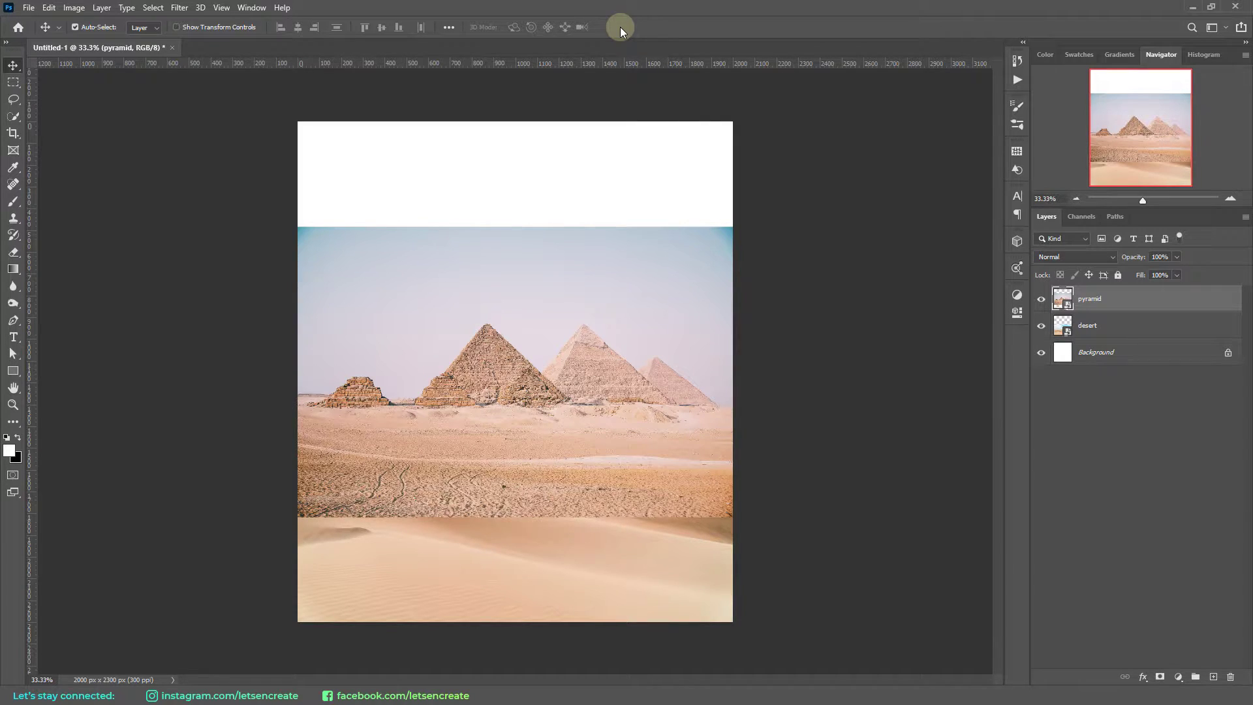
Toggle the pyramid layer's visibility to compare its colours with the desert image beneath
click(1042, 300)
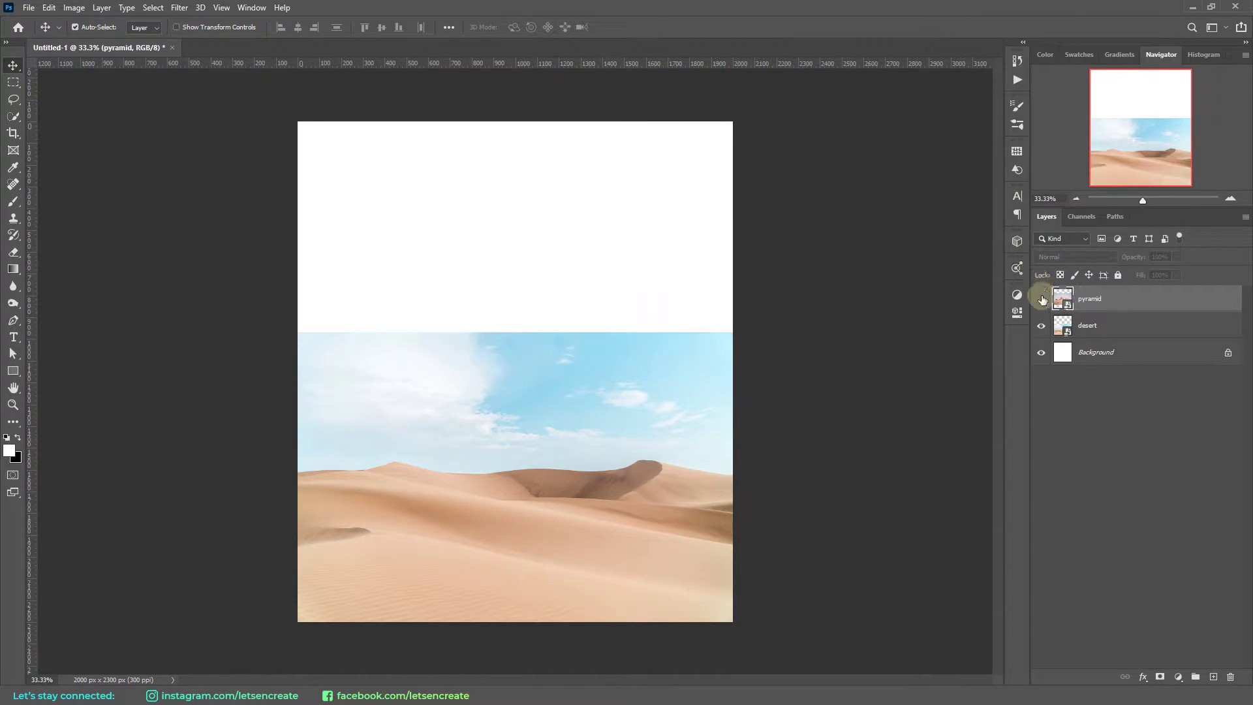
click(1041, 300)
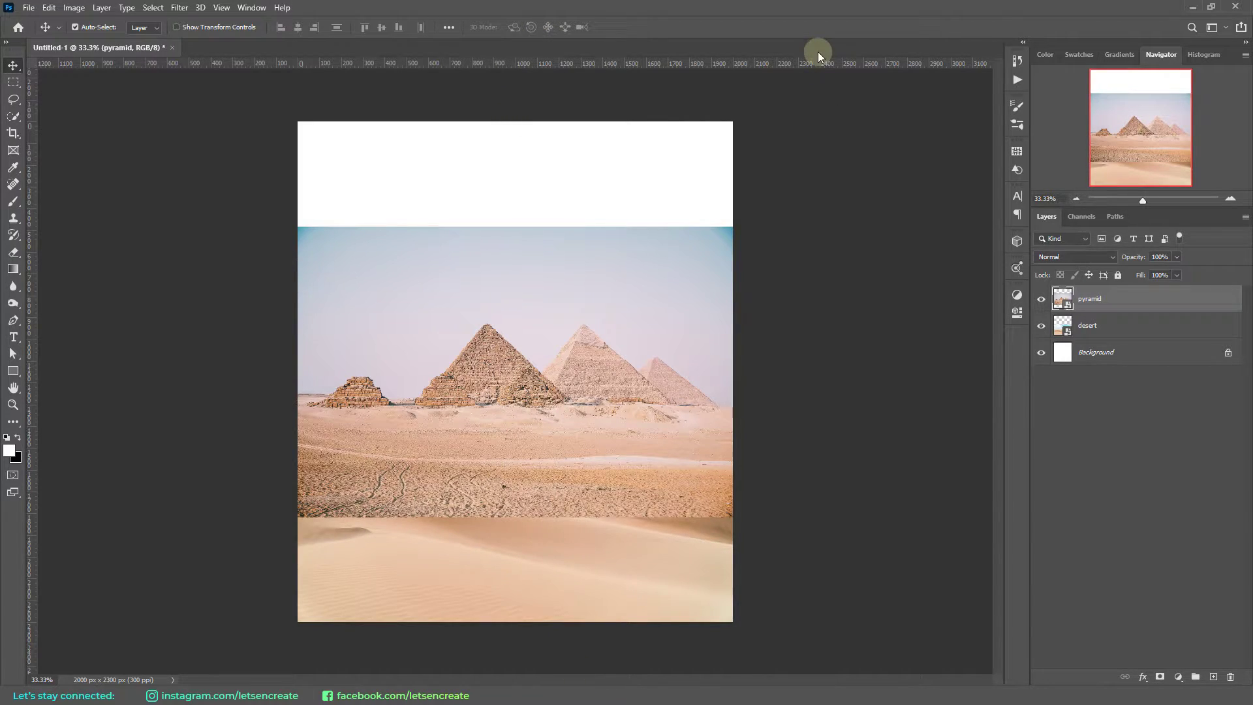
click(1044, 301)
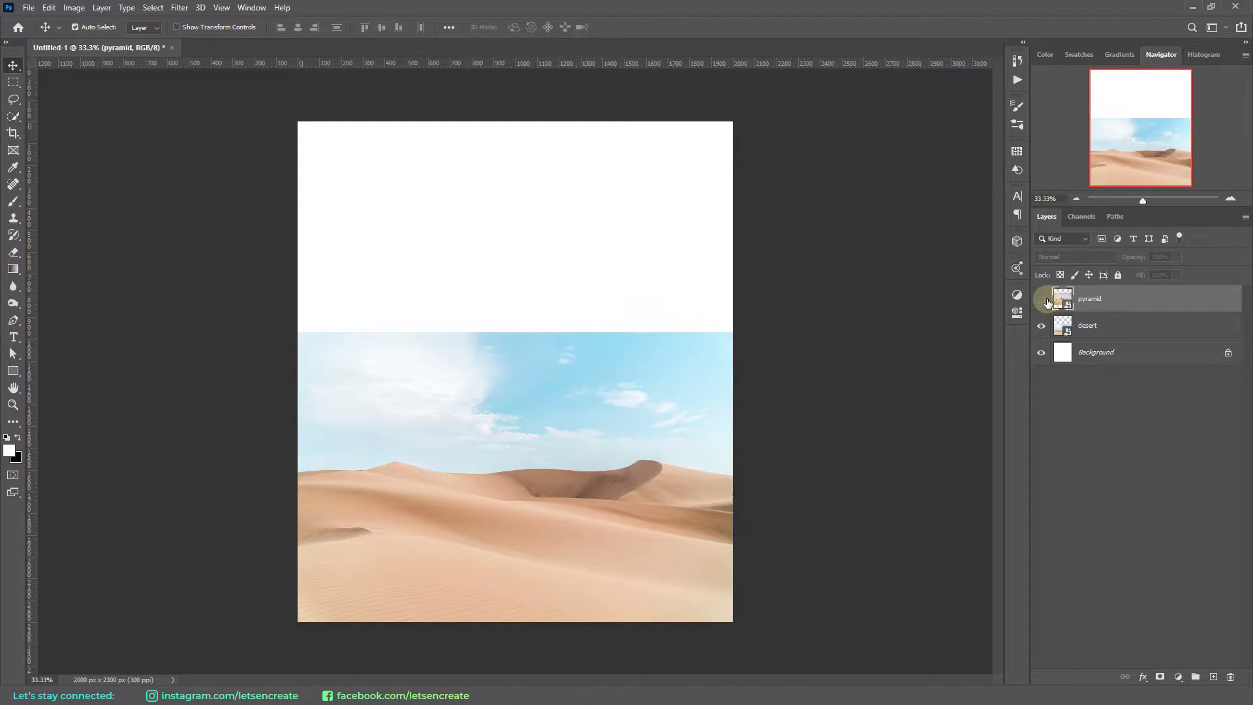
click(1043, 300)
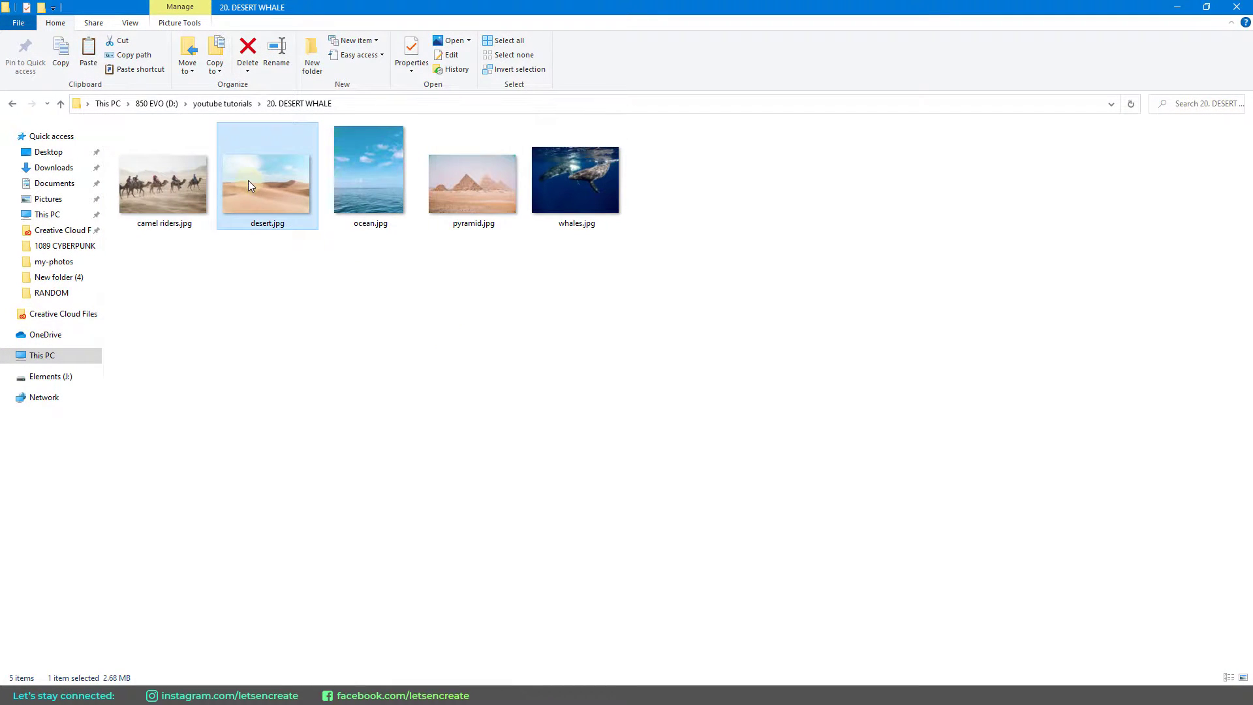
Open desert.jpg as a separate document, and return to the Untitled-1 composite
drag(248, 180, 642, 5)
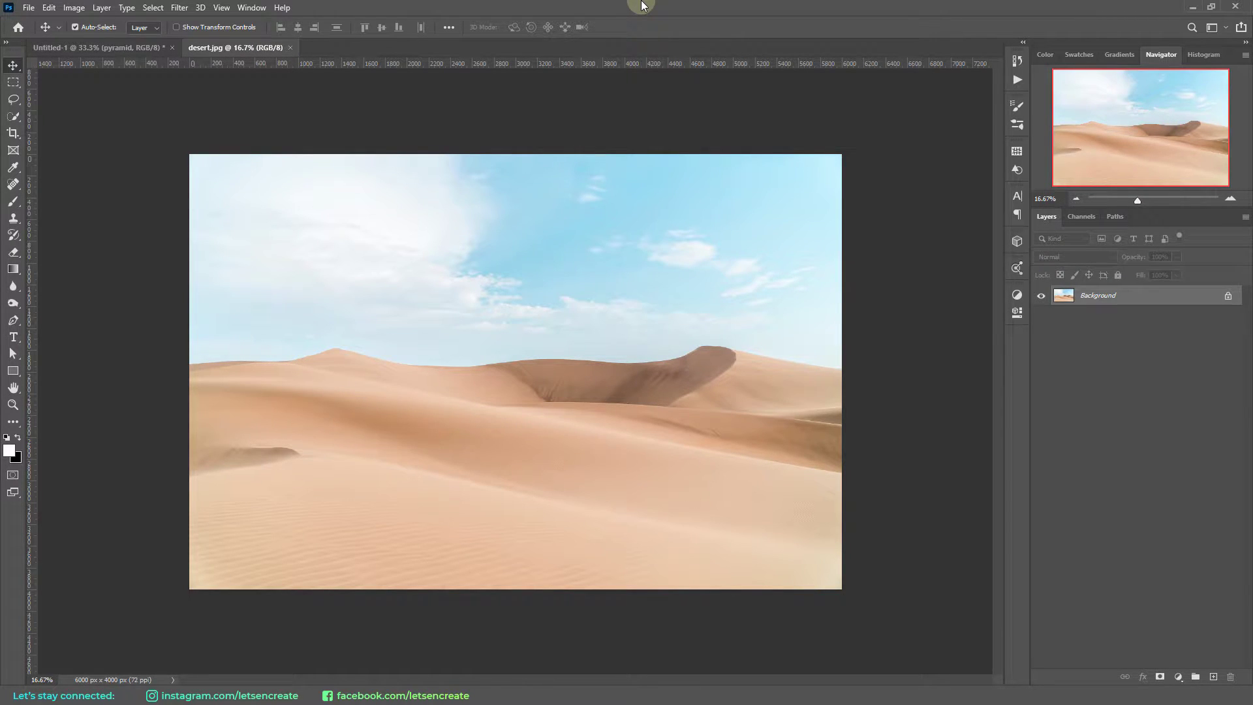
click(89, 48)
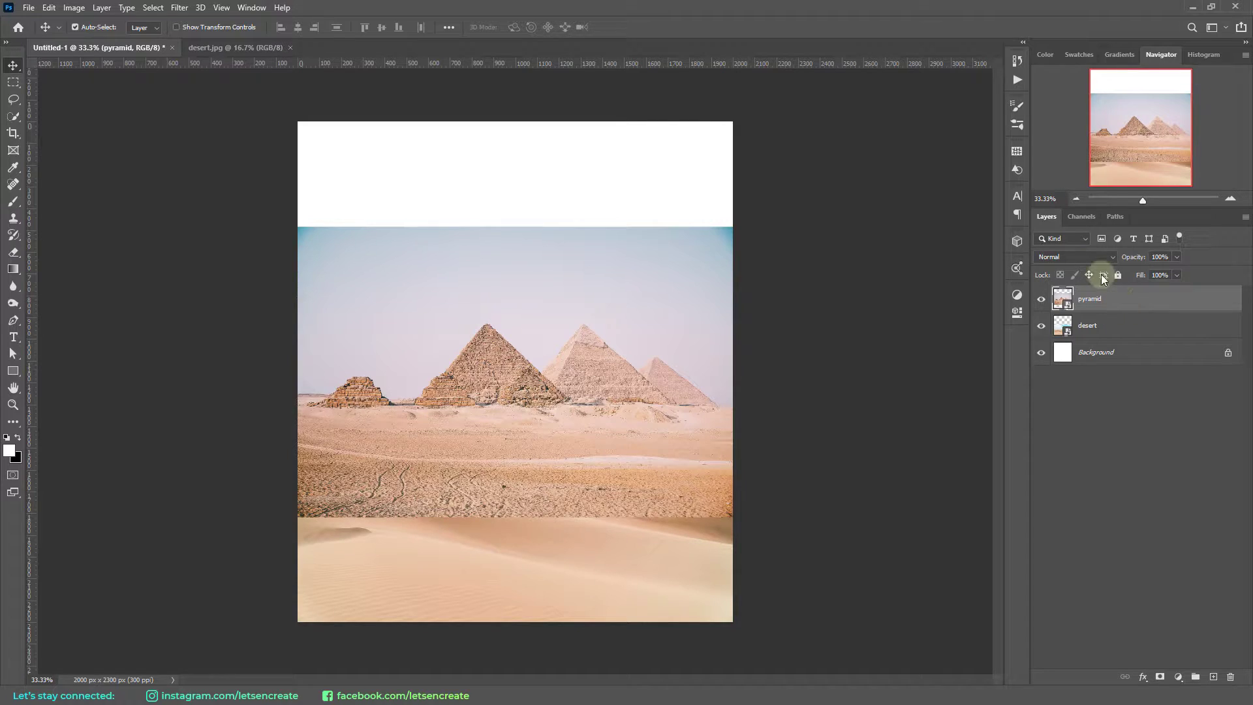
Rasterize the pyramid layer
click(1132, 306)
right_click(1128, 301)
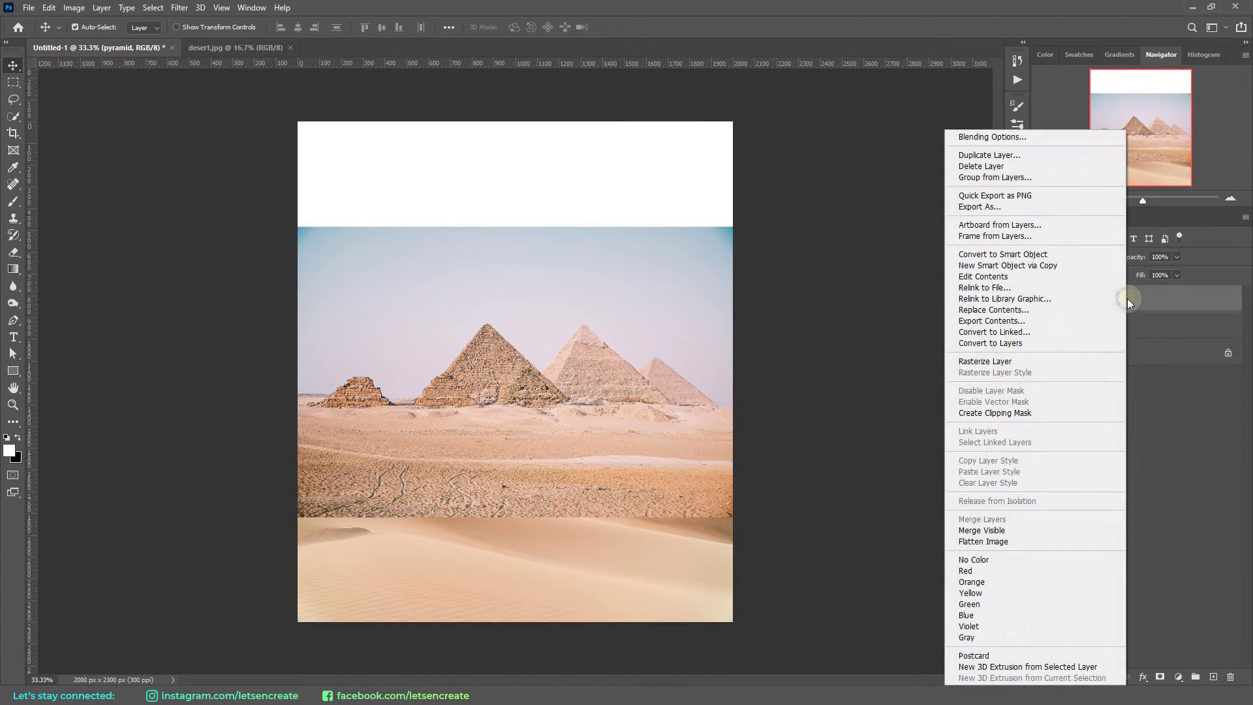
click(1020, 363)
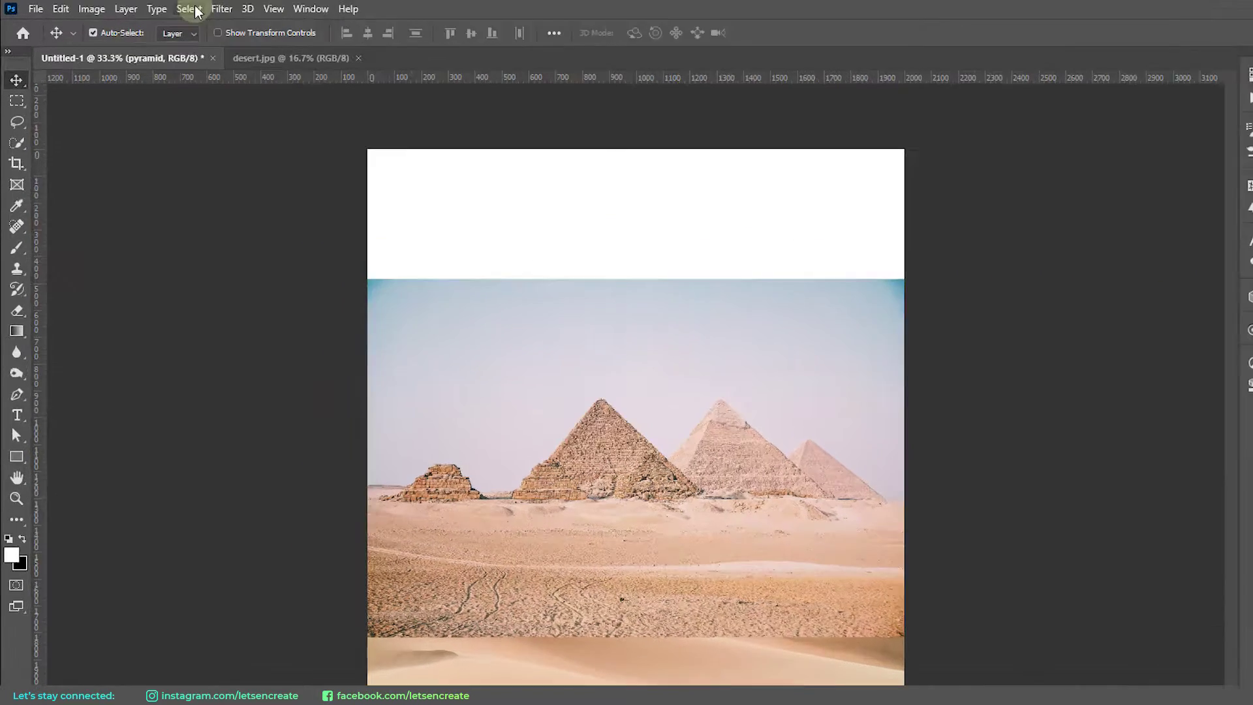
Apply Match Color to the pyramid layer with desert.jpg as the source, keeping luminance and color intensity at 100 and fade at 0
click(74, 7)
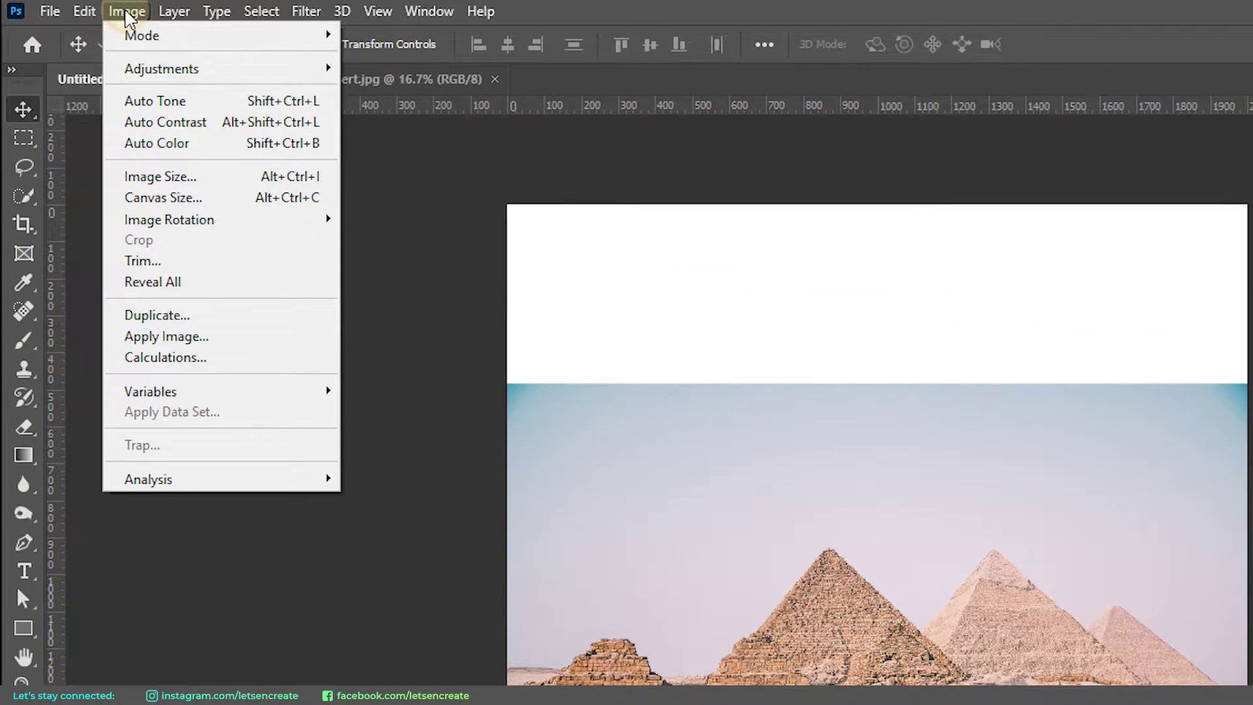
click(139, 66)
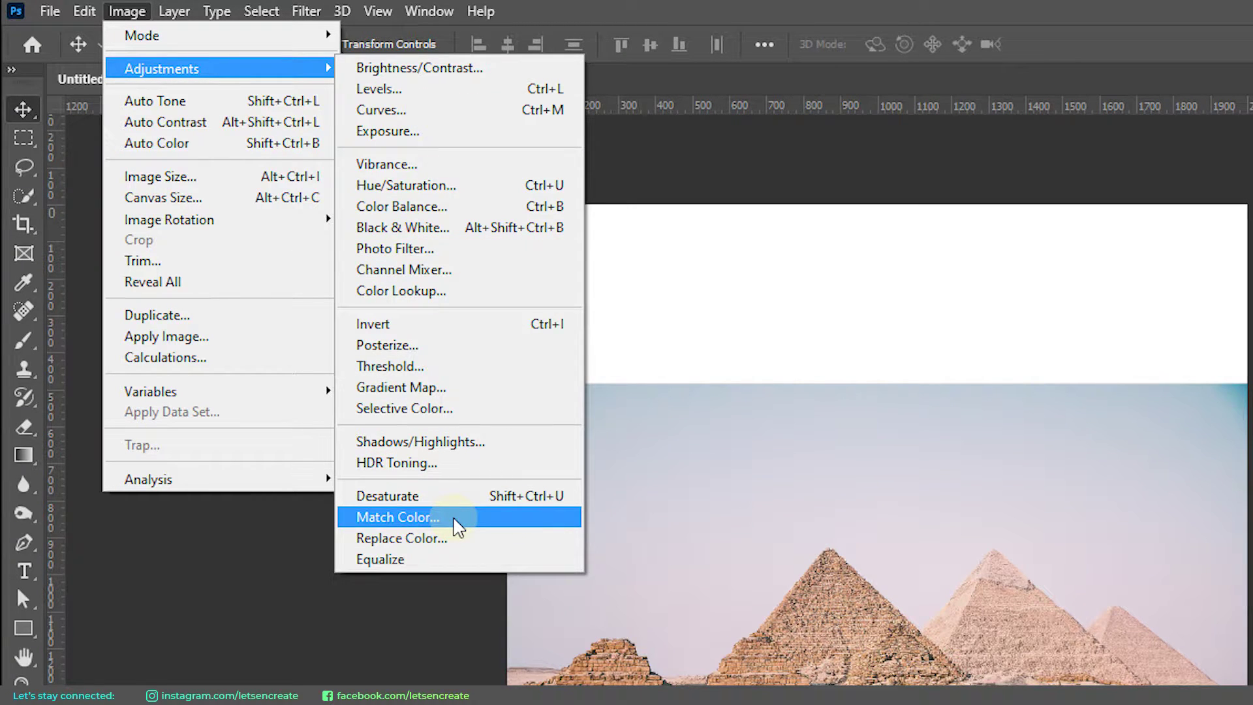
click(457, 518)
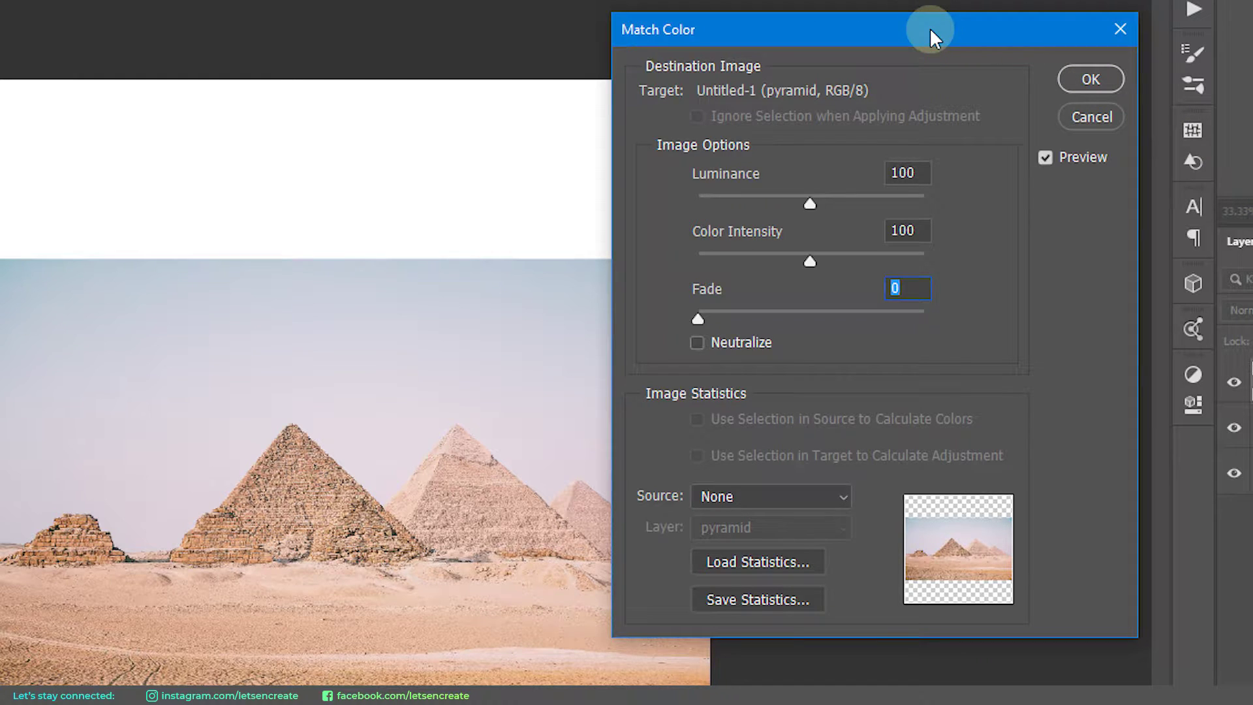
click(734, 496)
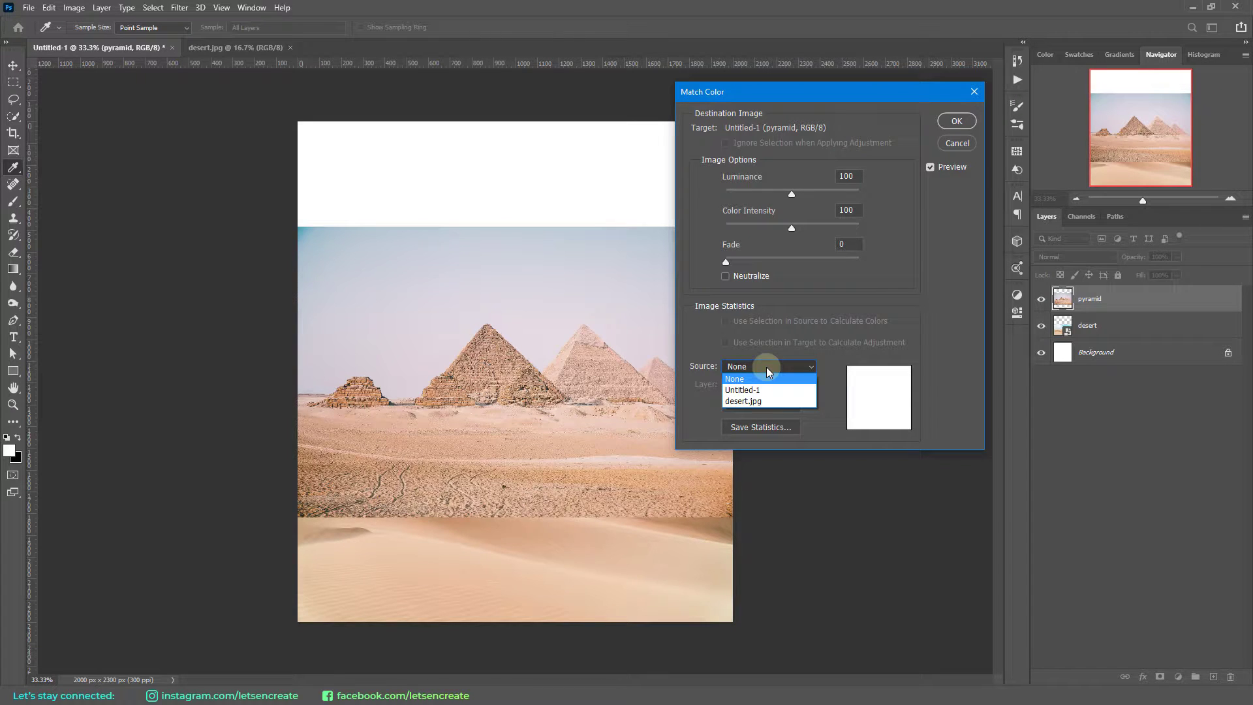
click(760, 399)
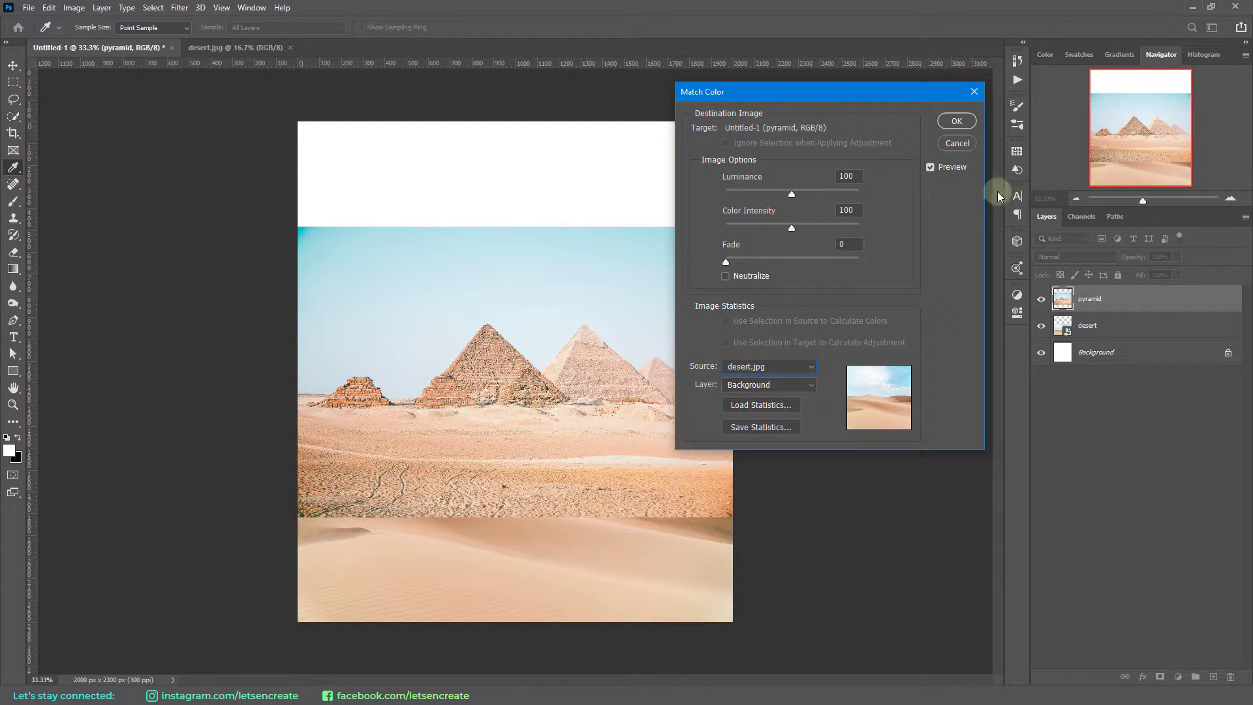
click(957, 121)
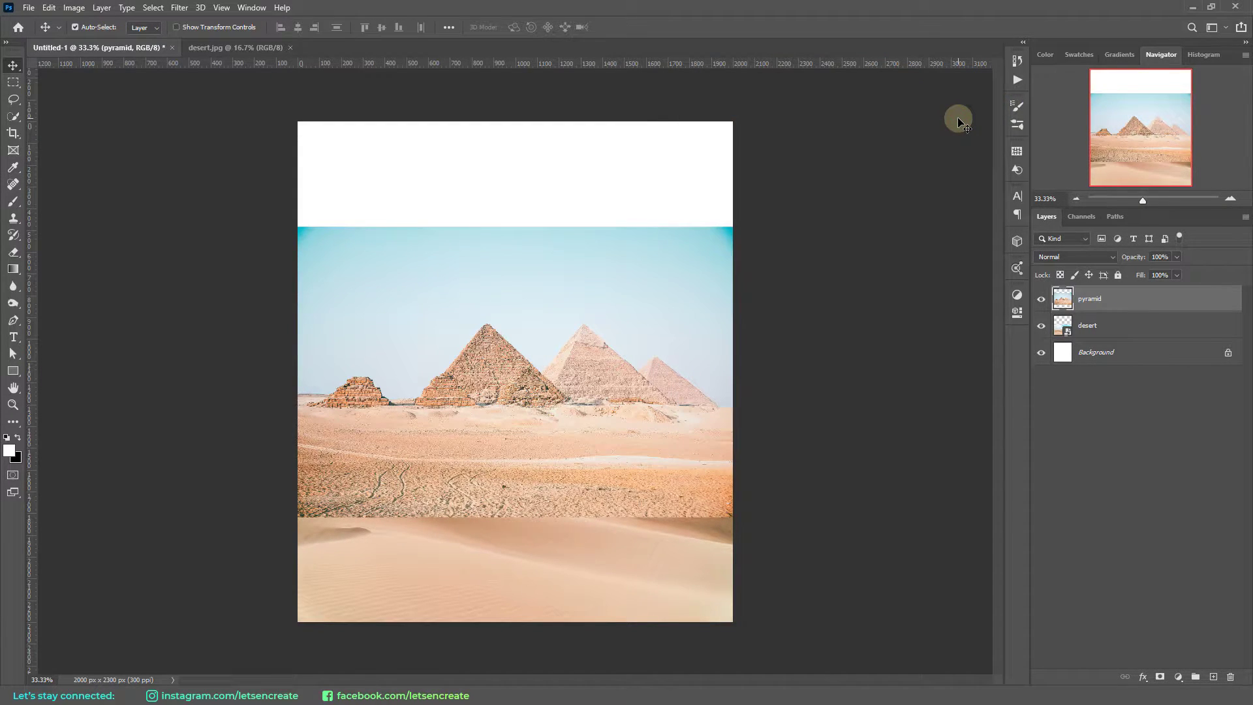
Convert the pyramid layer to a smart object and free-transform it to about 81%, lowering its horizon onto the desert's dunes
right_click(1123, 301)
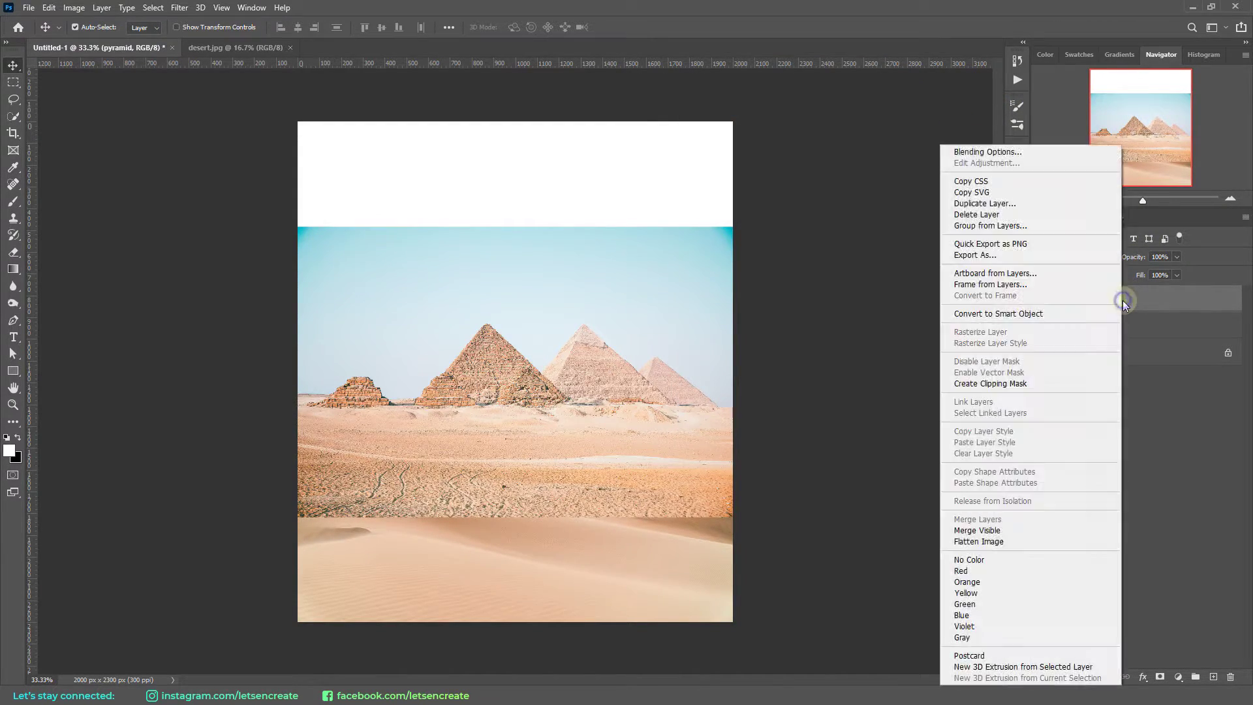
click(1021, 313)
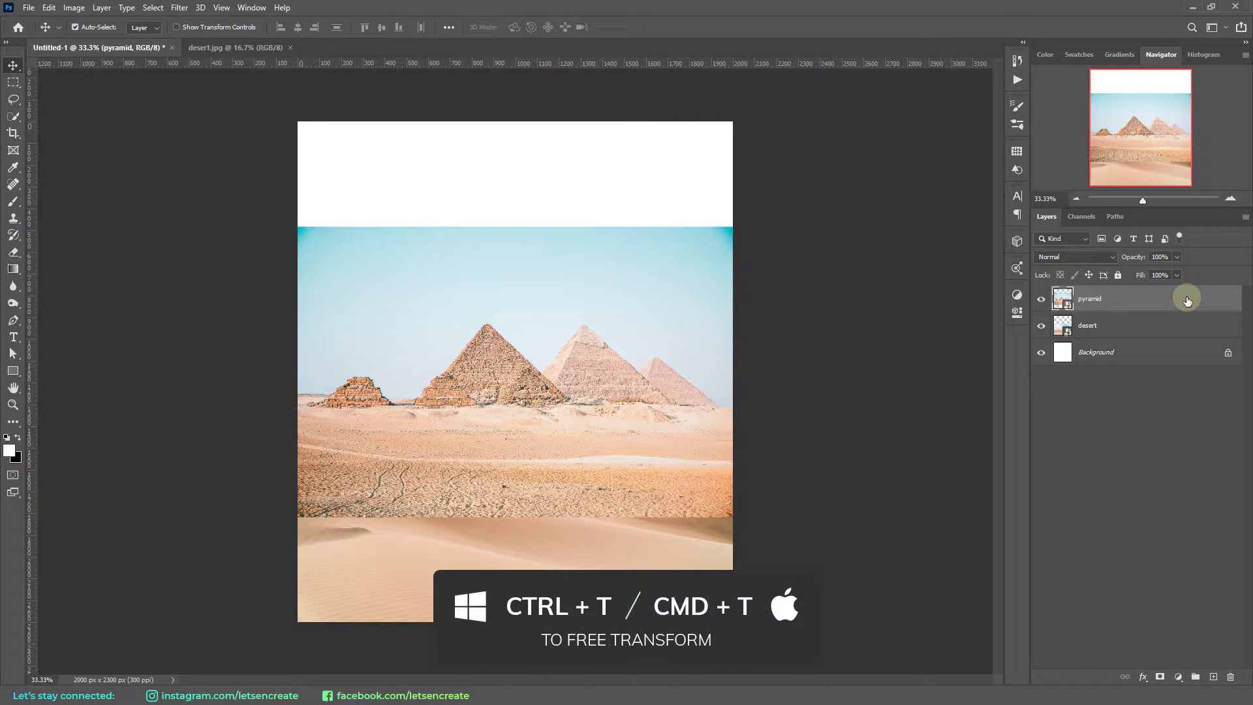
key(ctrl+t)
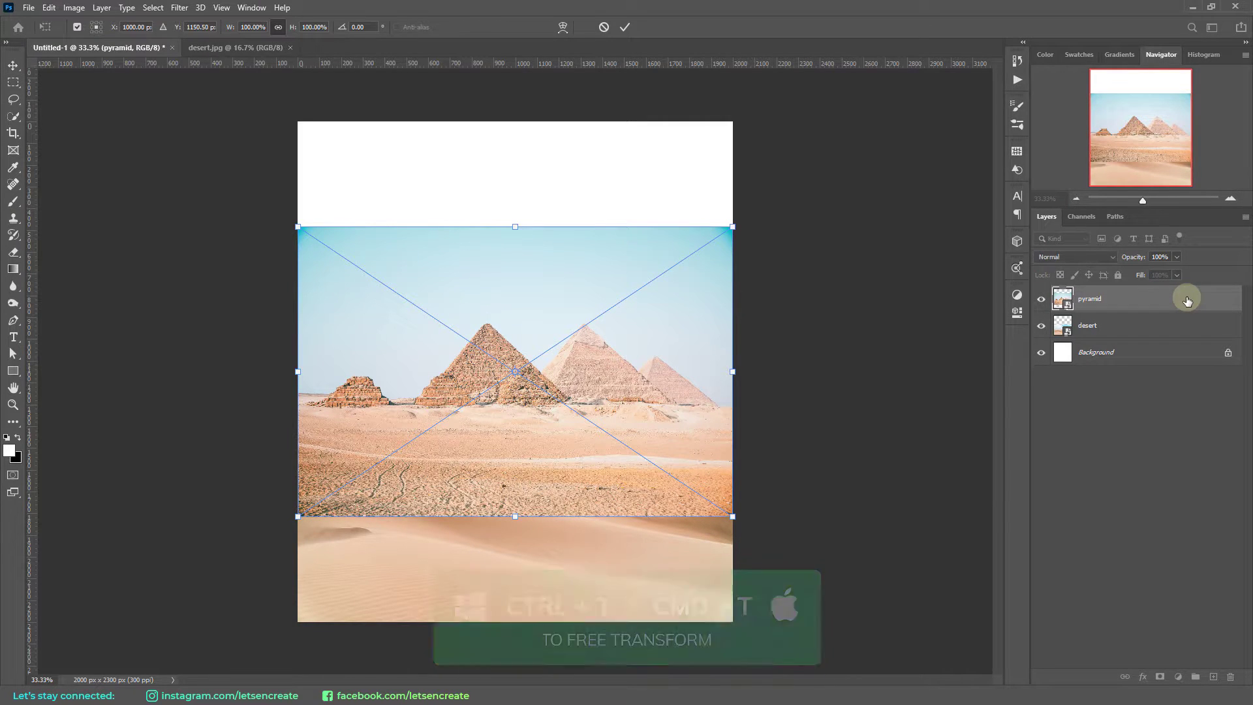
drag(732, 227, 648, 282)
drag(610, 337, 620, 405)
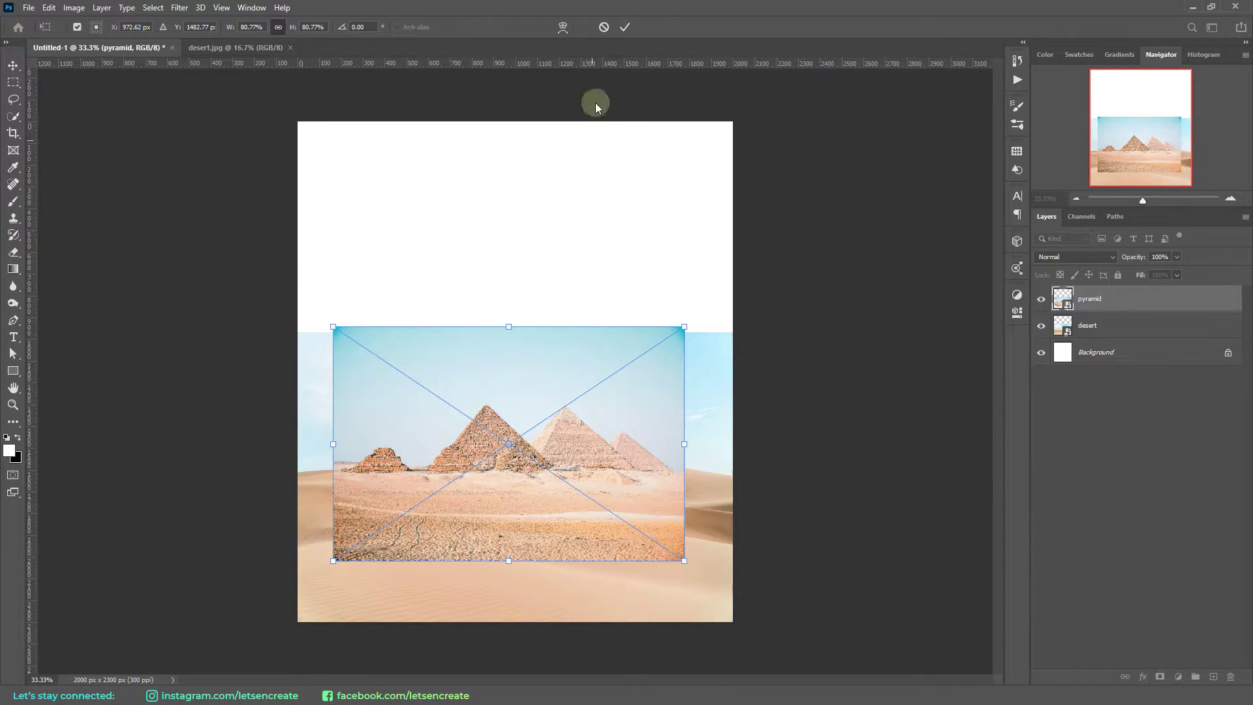
click(625, 28)
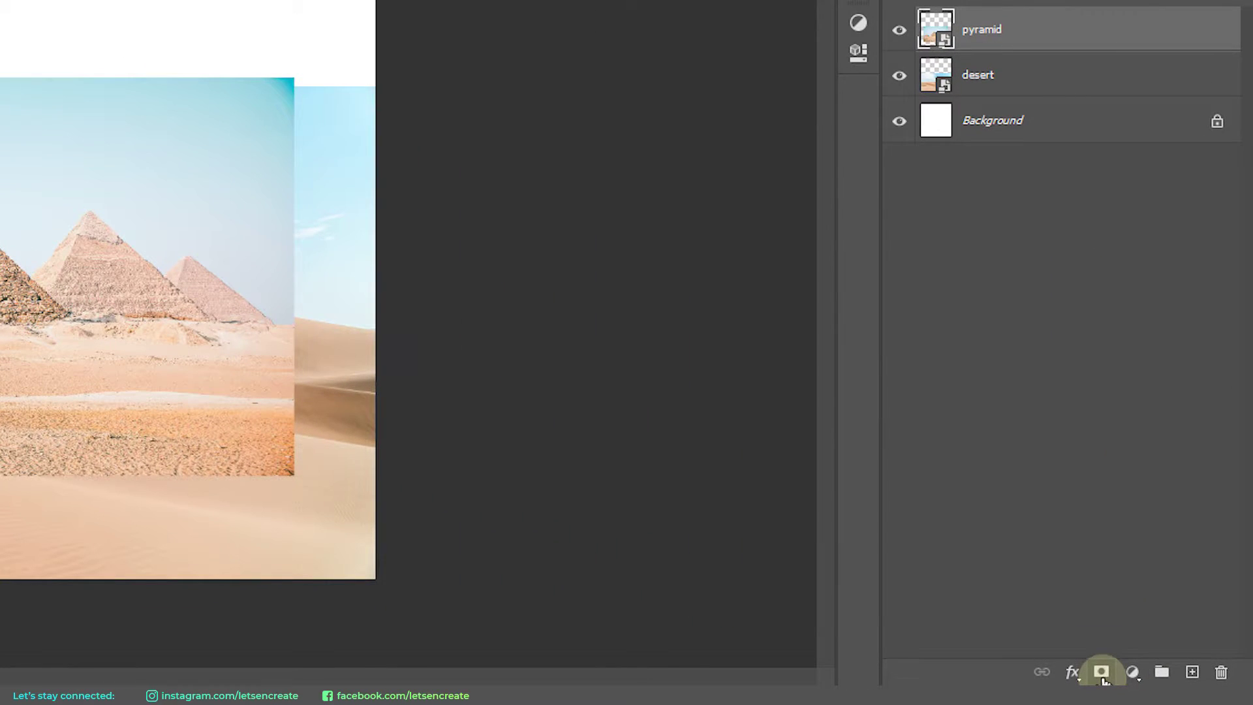
Add a layer mask to the pyramid layer and set up a Soft Round brush with 0% hardness, 100% opacity and 175 px size
click(1160, 677)
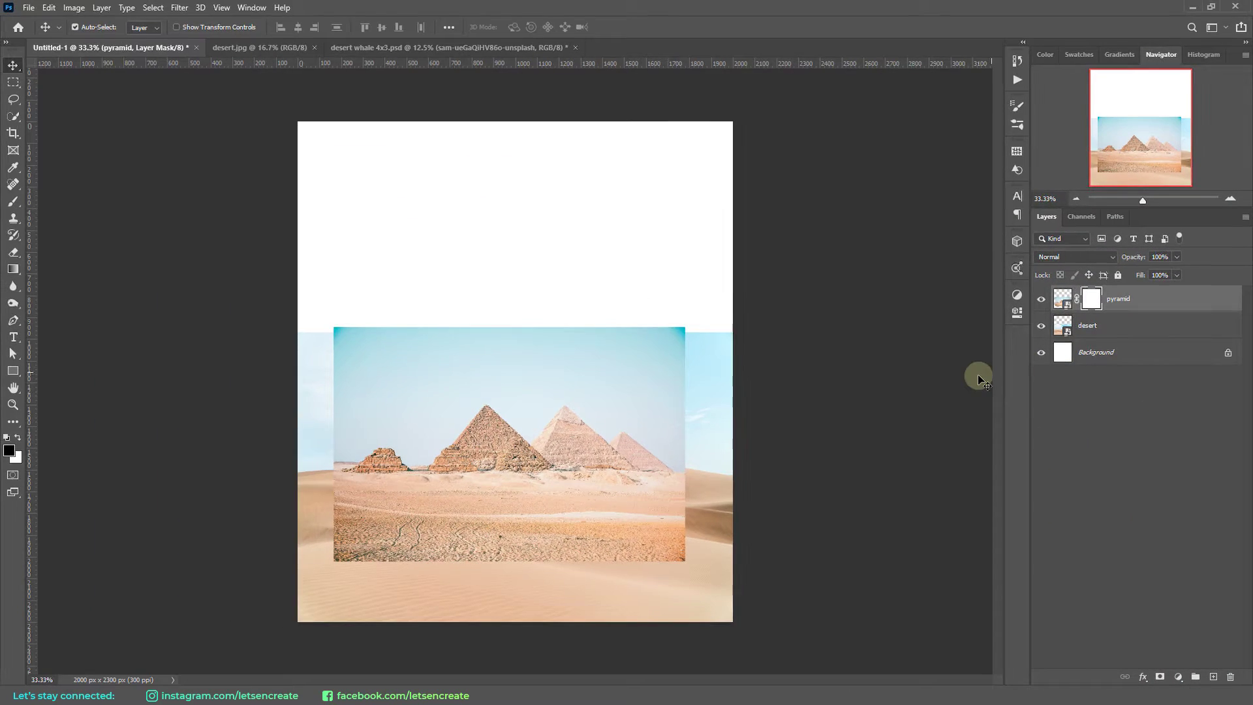
click(9, 206)
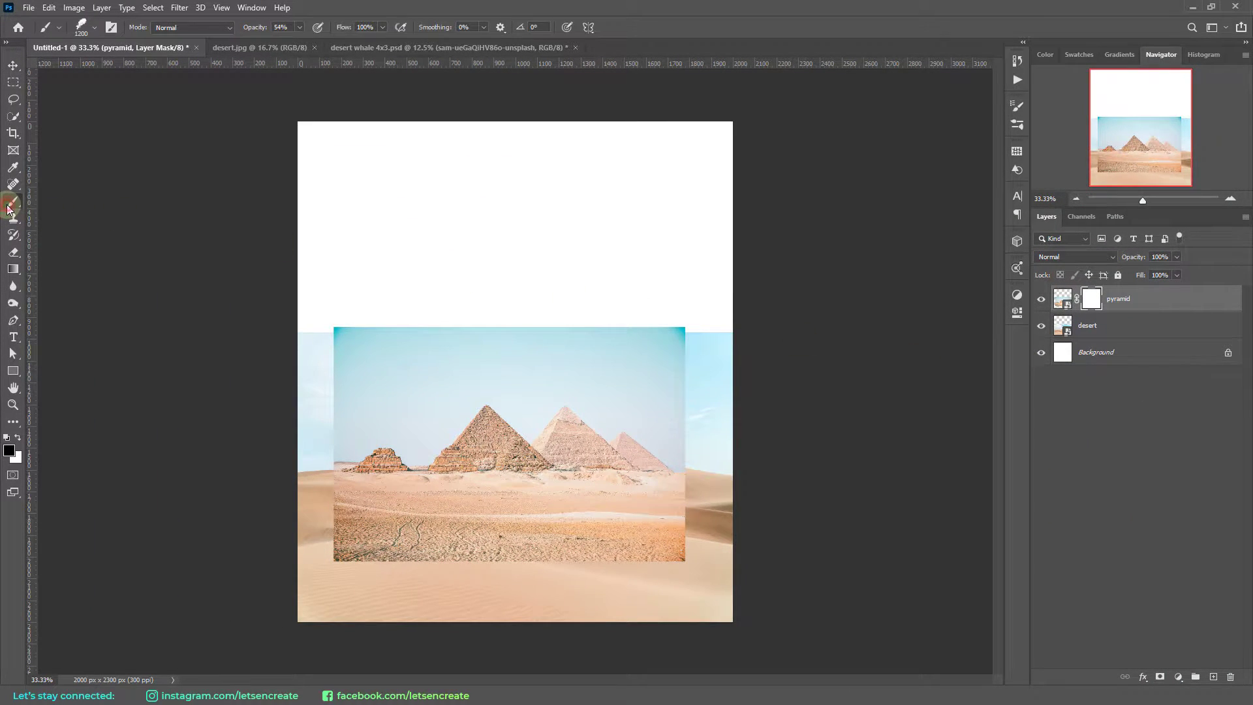
click(81, 27)
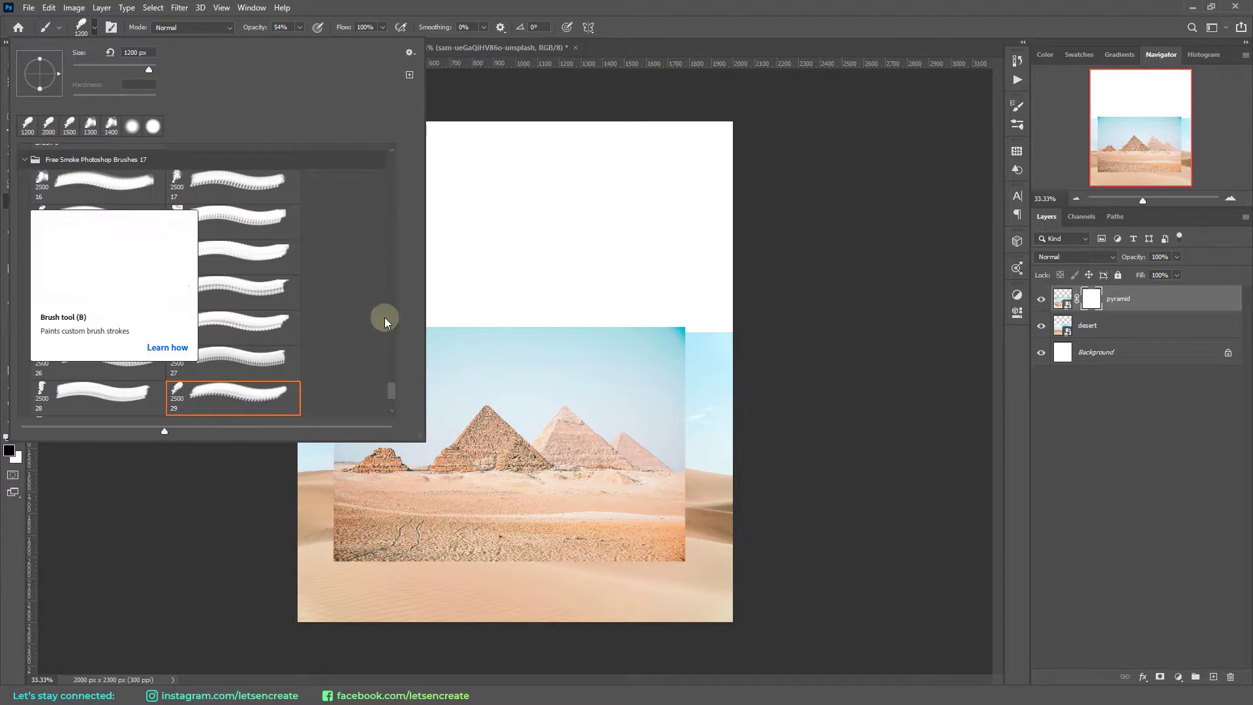
drag(392, 392, 385, 149)
click(163, 173)
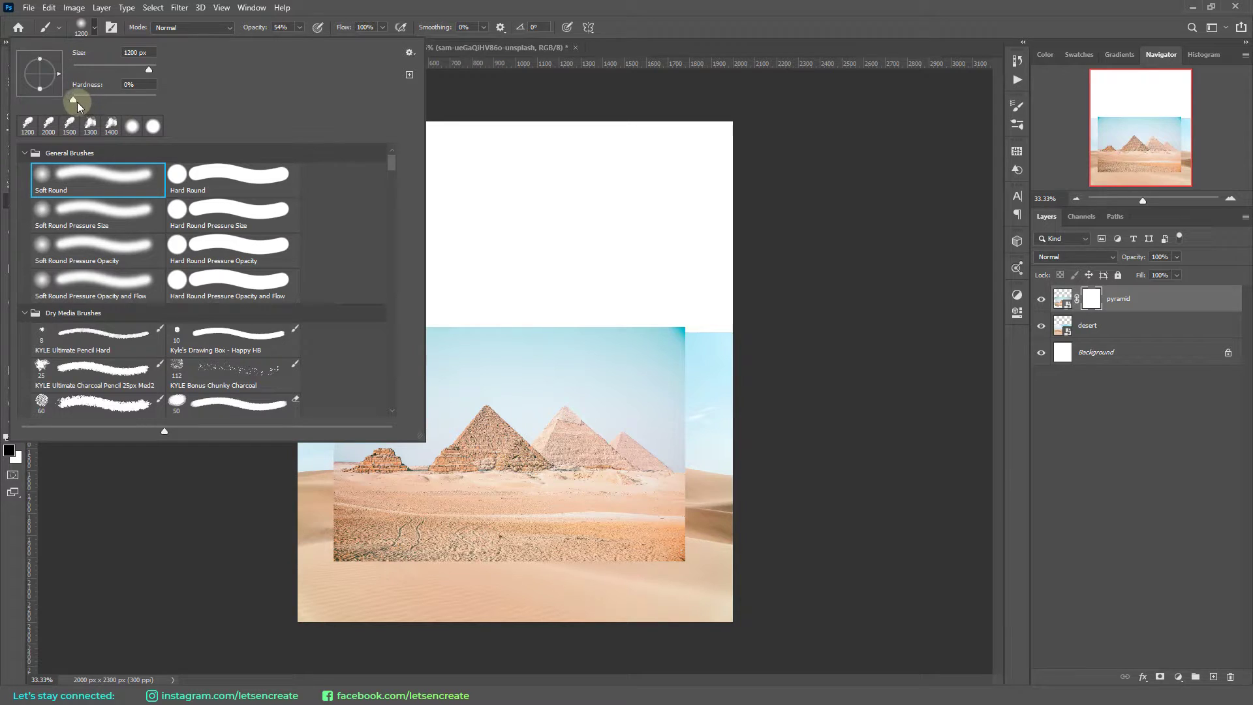
click(420, 6)
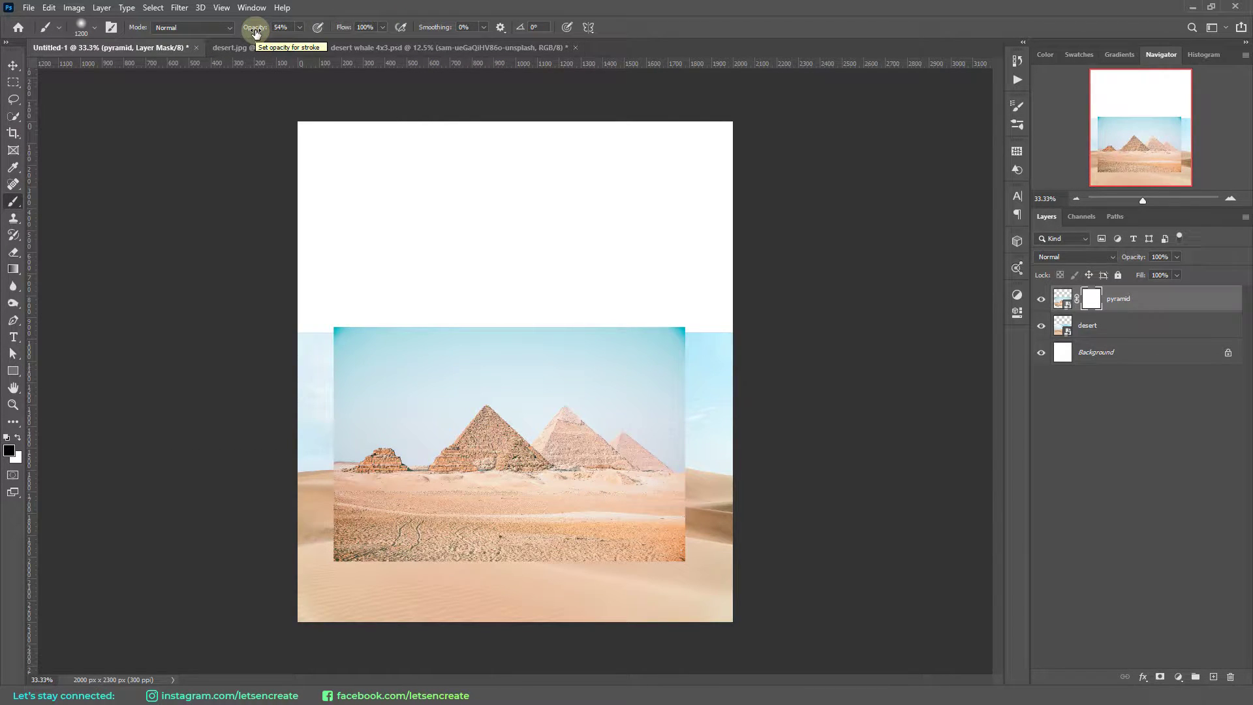
drag(255, 29, 551, 98)
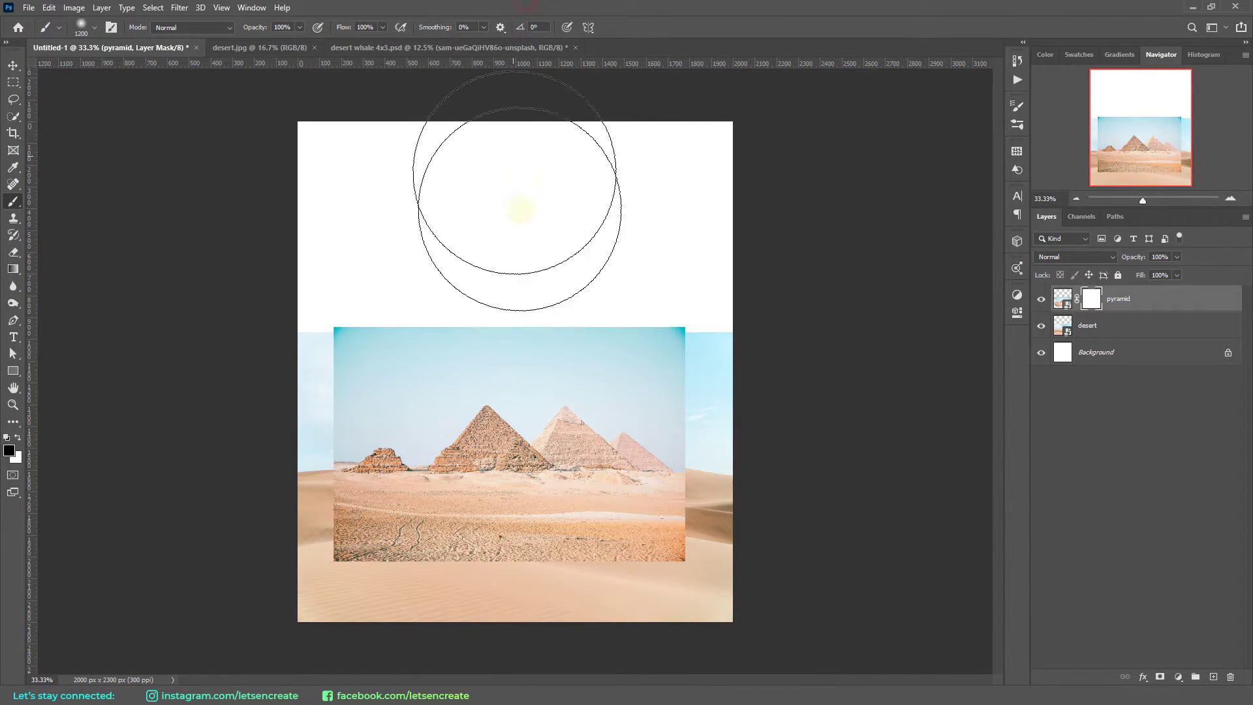
key(bracketleft)
key(])
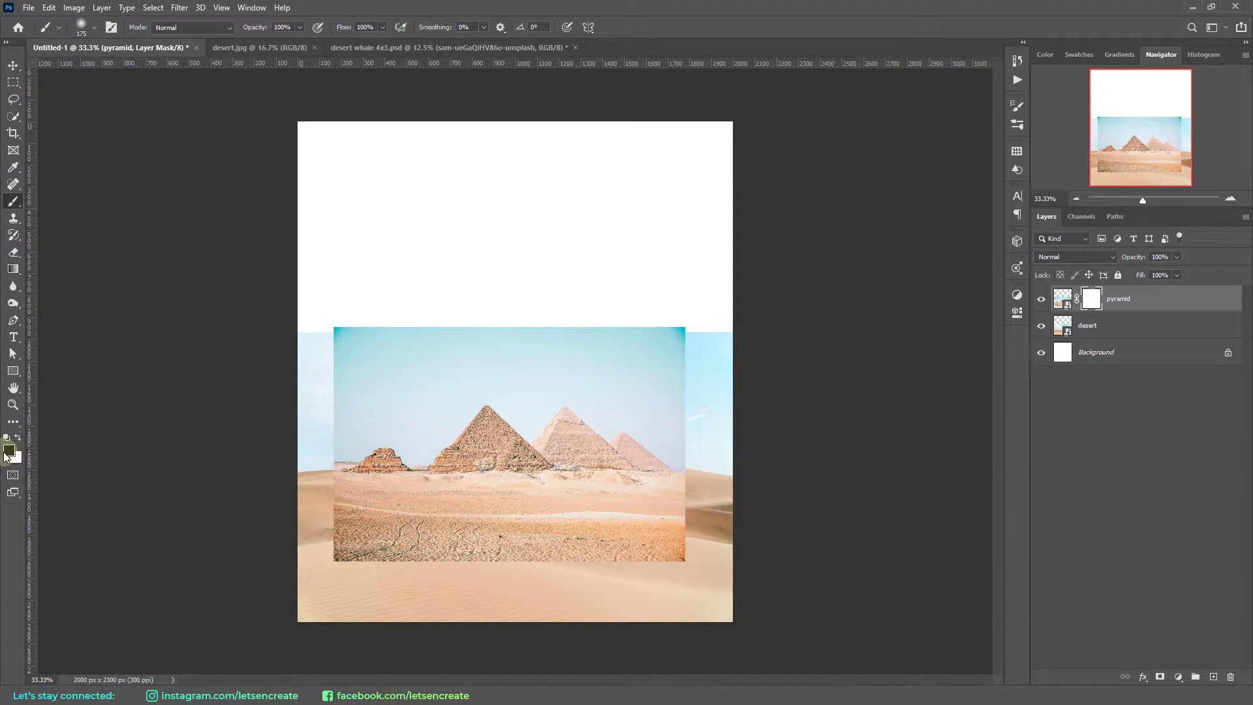
Paint black on the pyramid layer's mask to hide the photo's hard edges and the sky around the pyramids
click(6, 453)
click(1236, 56)
key(bracketright)
key(bracketright)
key(bracketright)
key(bracketright)
key(bracketright)
key(bracketright)
key(bracketleft)
key(bracketleft)
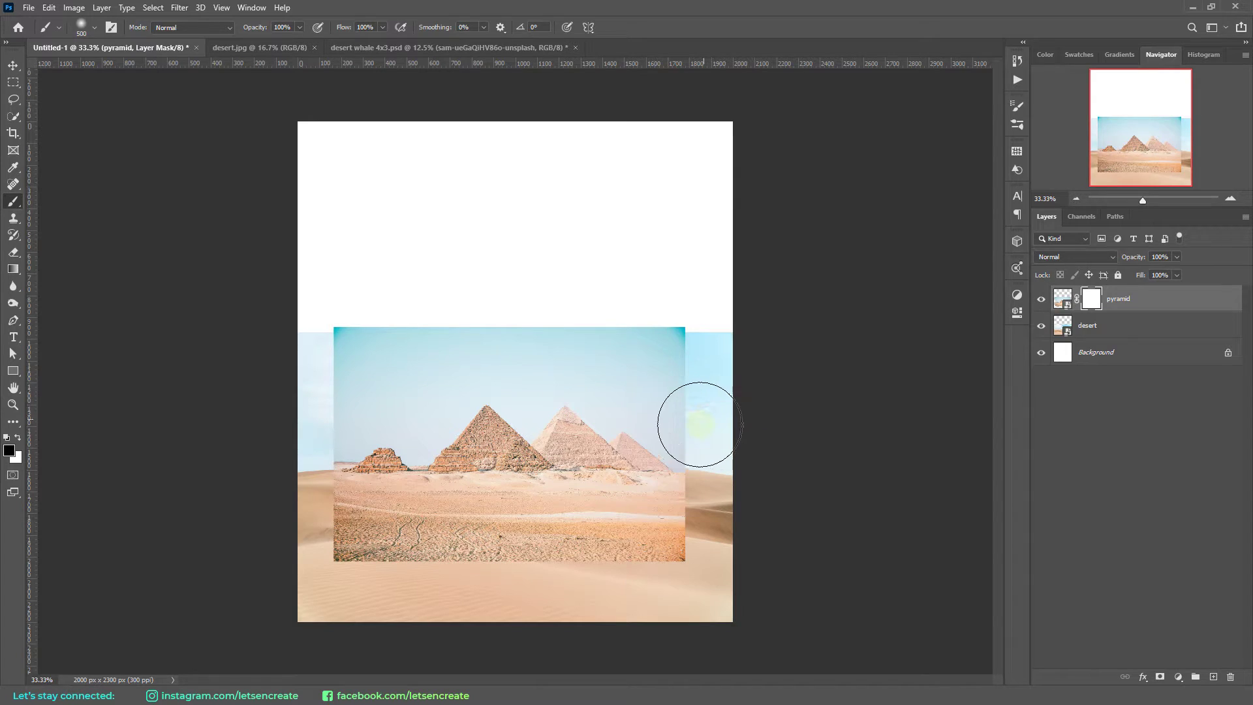
mouse_move(713, 434)
mouse_down()
mouse_move(617, 299)
mouse_move(722, 344)
mouse_up()
key(bracketleft)
mouse_move(733, 441)
mouse_down()
mouse_move(594, 358)
mouse_move(708, 445)
mouse_move(604, 326)
mouse_move(660, 333)
mouse_move(562, 339)
mouse_move(625, 355)
mouse_move(299, 335)
mouse_move(403, 362)
mouse_move(391, 378)
mouse_move(470, 392)
mouse_up()
Reduce the brush opacity, set its flow to 44%, and mask out the foreground sand so the pyramids' base fades into the dunes
key(ctrl+plus)
key(ctrl+plus)
key(ctrl+plus)
drag(261, 27, 236, 27)
drag(346, 27, 309, 28)
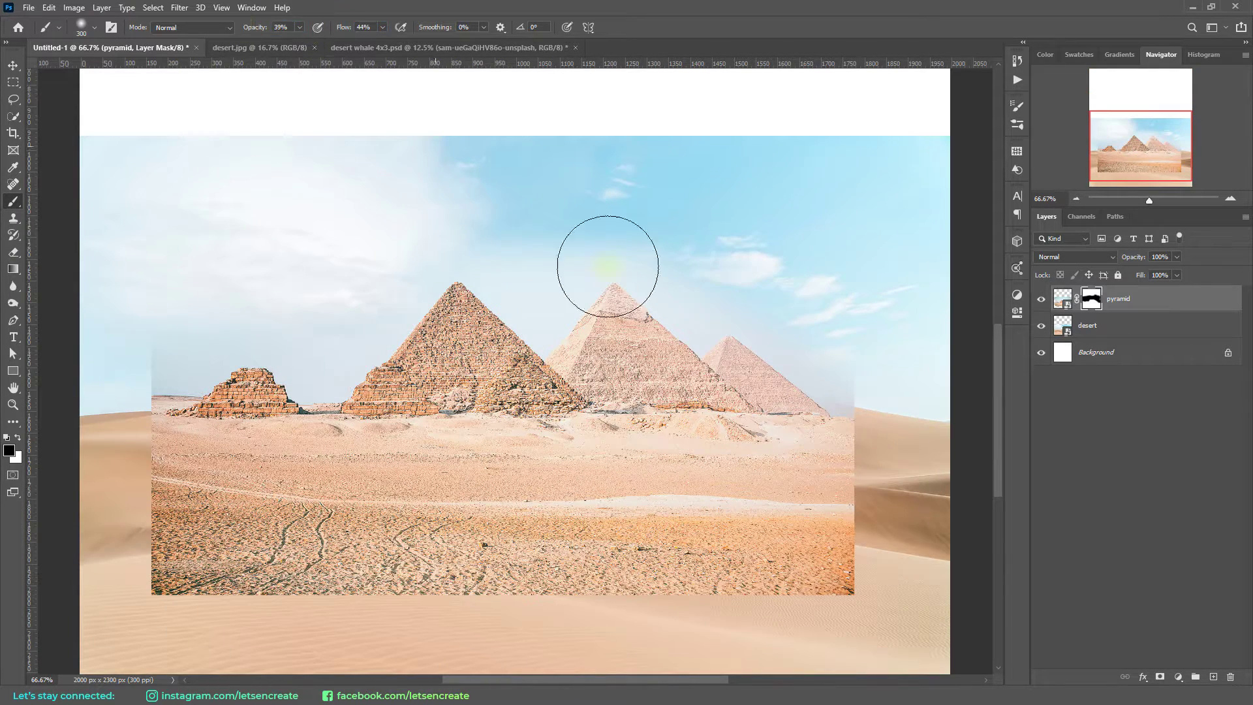
mouse_move(275, 591)
mouse_down()
mouse_move(885, 572)
mouse_move(157, 582)
mouse_move(215, 568)
mouse_up()
key(bracketleft)
key(bracketleft)
key(bracketleft)
key(bracketleft)
key(bracketright)
mouse_move(134, 491)
mouse_down()
mouse_move(651, 512)
mouse_move(806, 347)
mouse_up()
Refine the mask beside the small pyramid, then soften the sand transition with a 200 px brush at 56% opacity
key(bracketleft)
key(bracketleft)
drag(171, 372, 176, 392)
key(bracketright)
key(bracketright)
drag(253, 28, 233, 28)
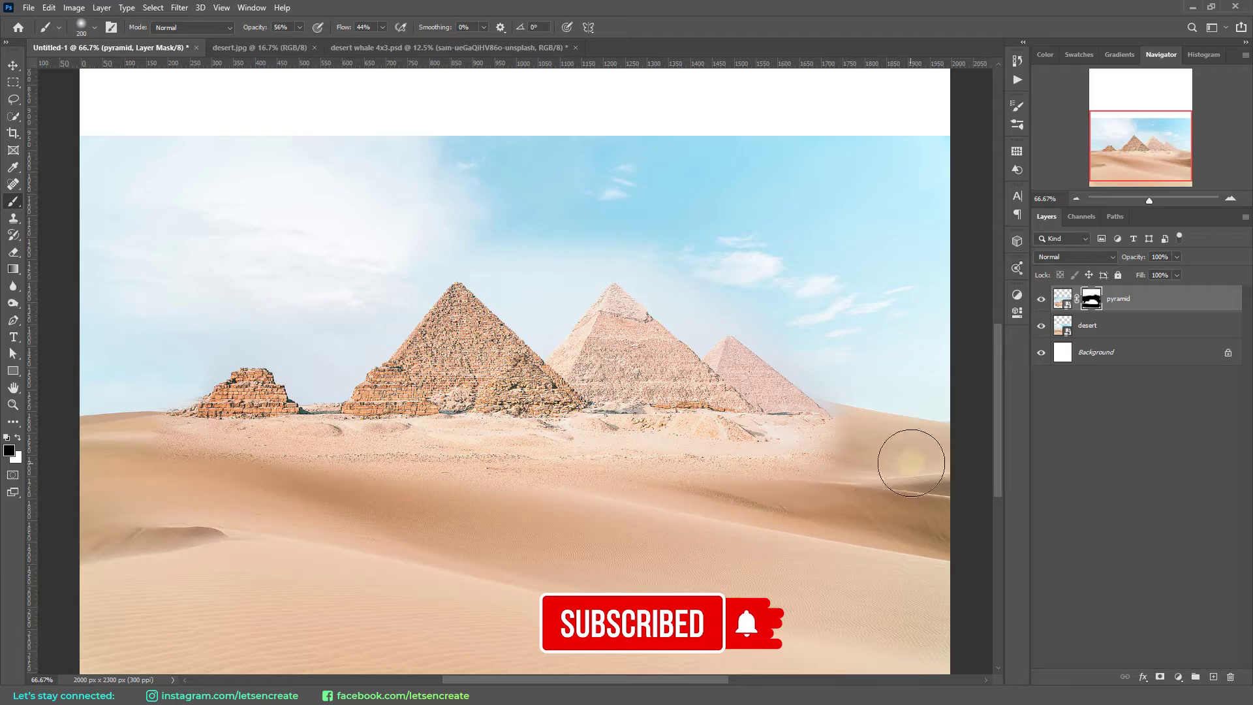
drag(909, 456, 173, 490)
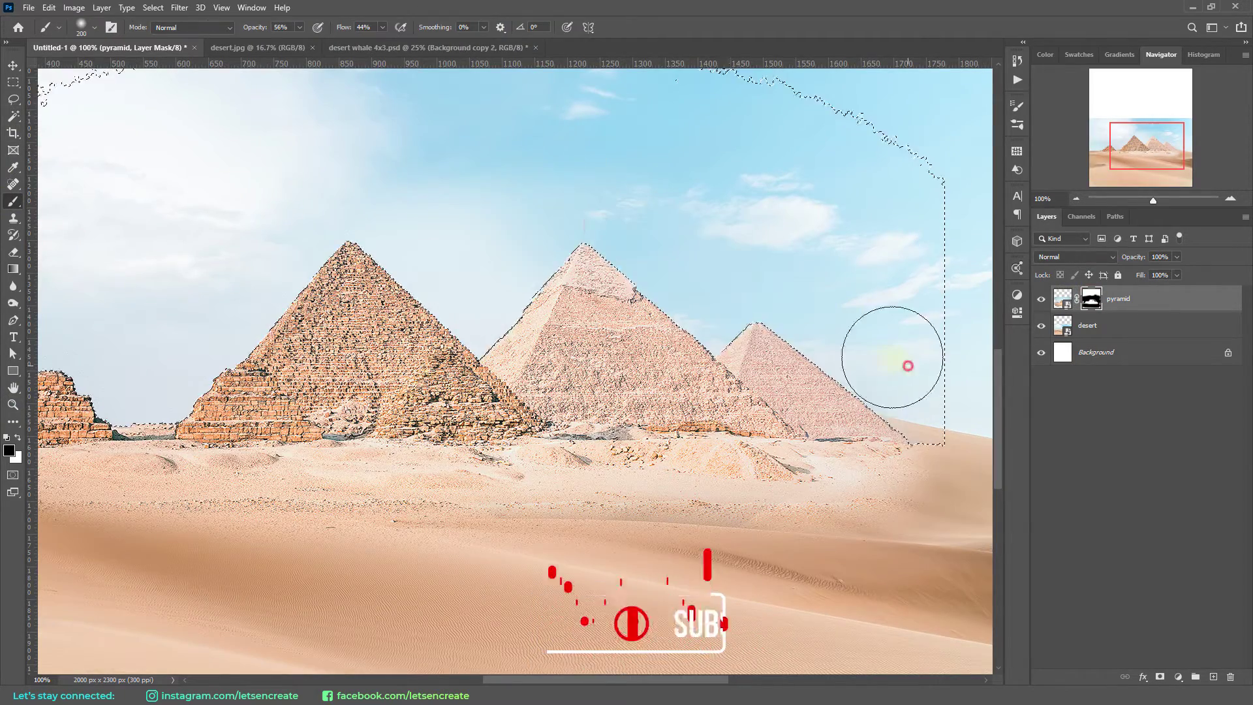
Mask out the leftover sky inside the selection around the pyramids and deselect it
scroll(718, 372, left, 5)
key(ctrl+d)
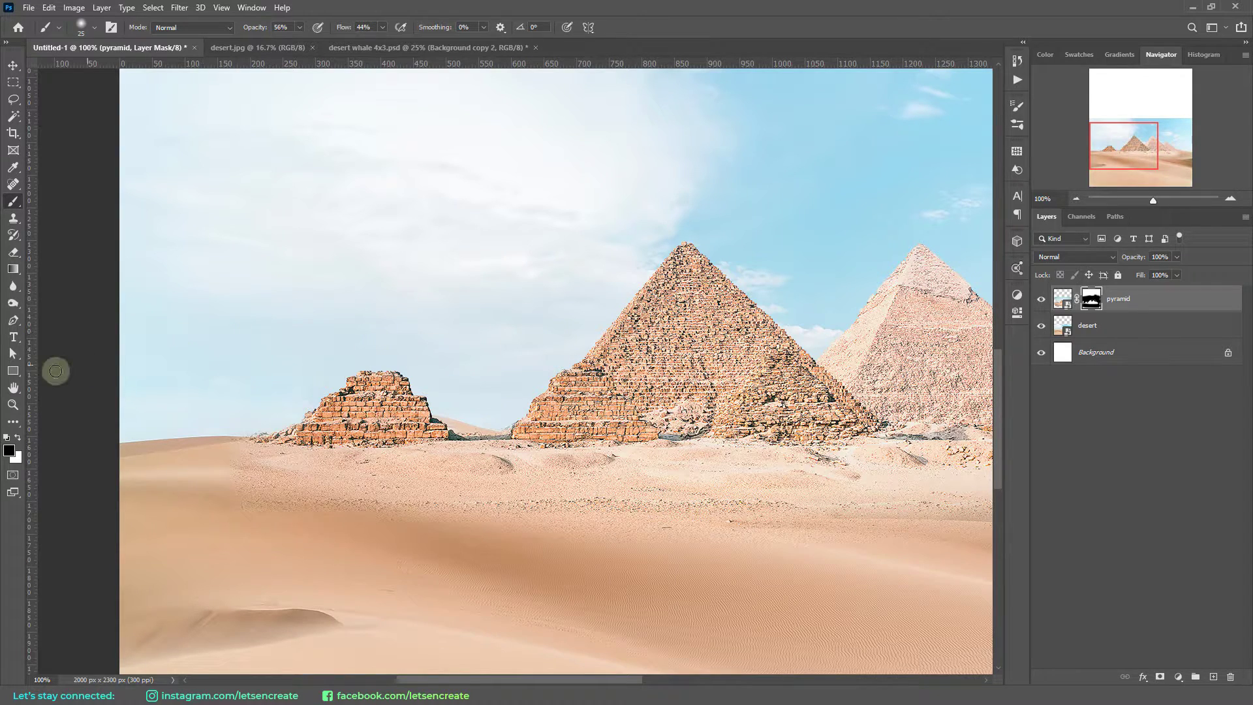
Nudge the pyramid layer down a few pixels so the pyramids sit on the dunes' horizon
click(13, 404)
click(392, 27)
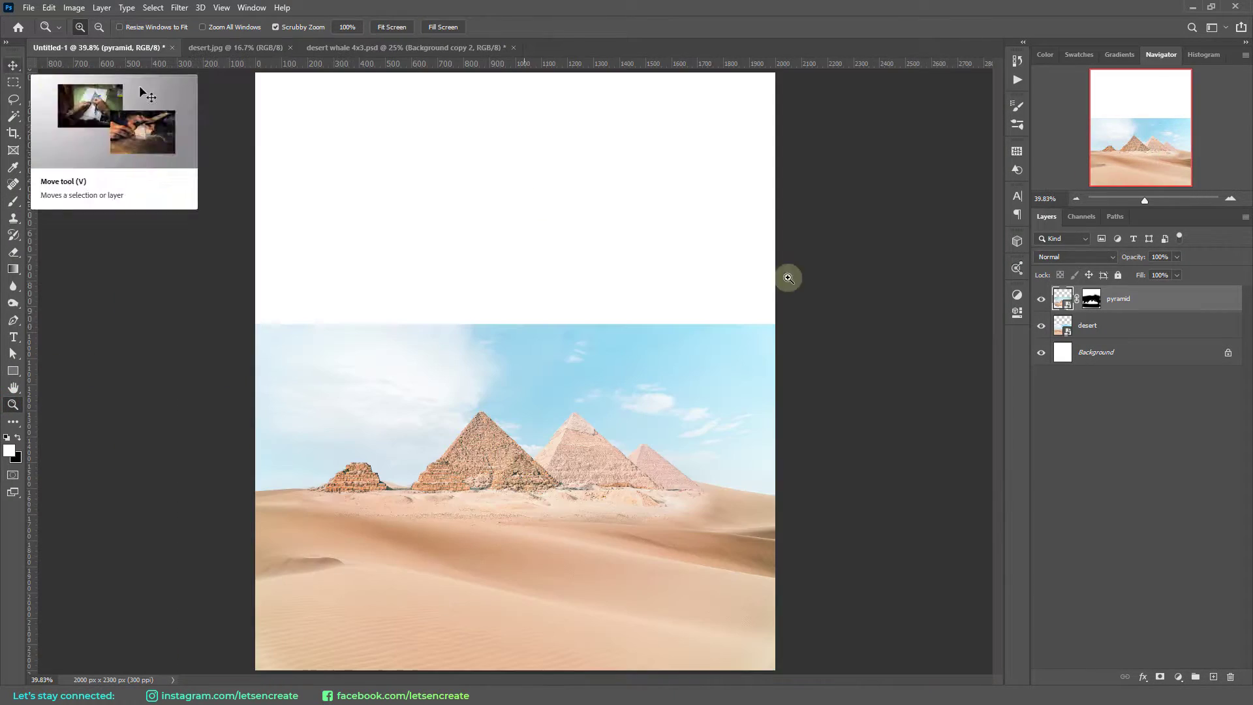
click(13, 66)
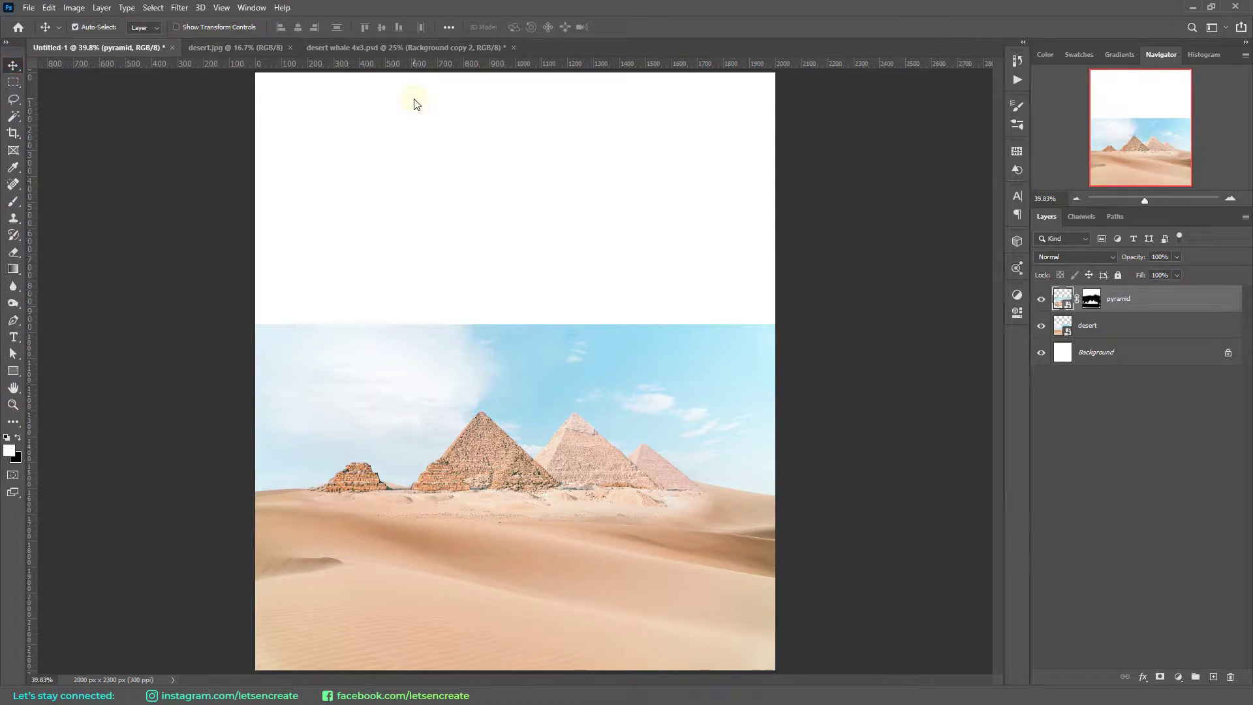
key(Down)
key(Down)
key(Down)
key(Down)
key(Down)
key(Down)
key(Down)
key(Down)
key(Down)
key(Down)
key(Down)
key(Down)
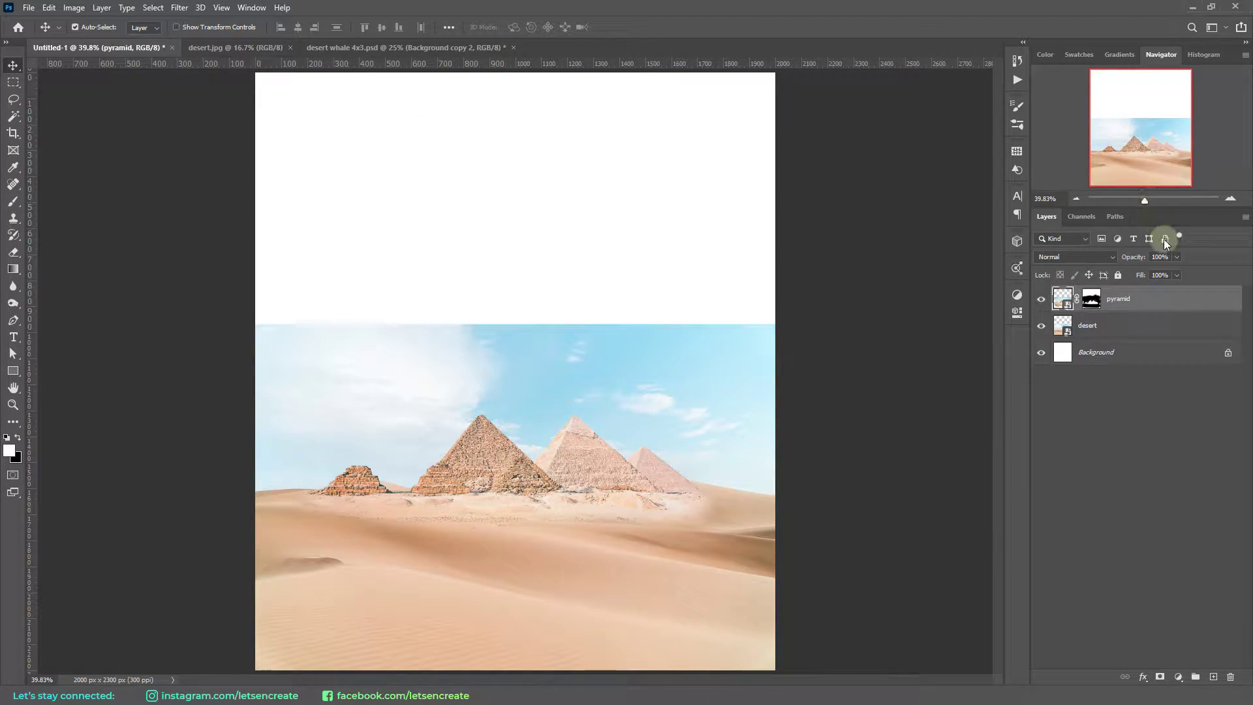
Place the ocean image above the pyramid layer and scale it up proportionally to cover the whole canvas
click(369, 189)
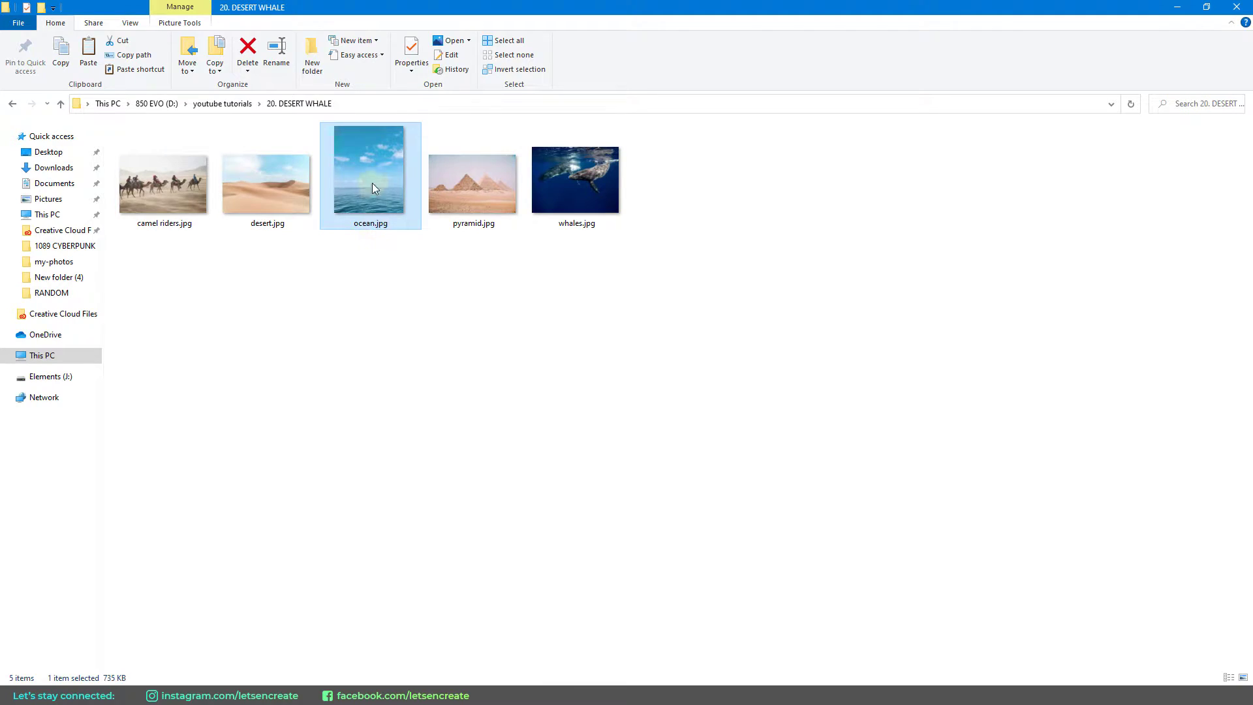
drag(373, 185, 505, 506)
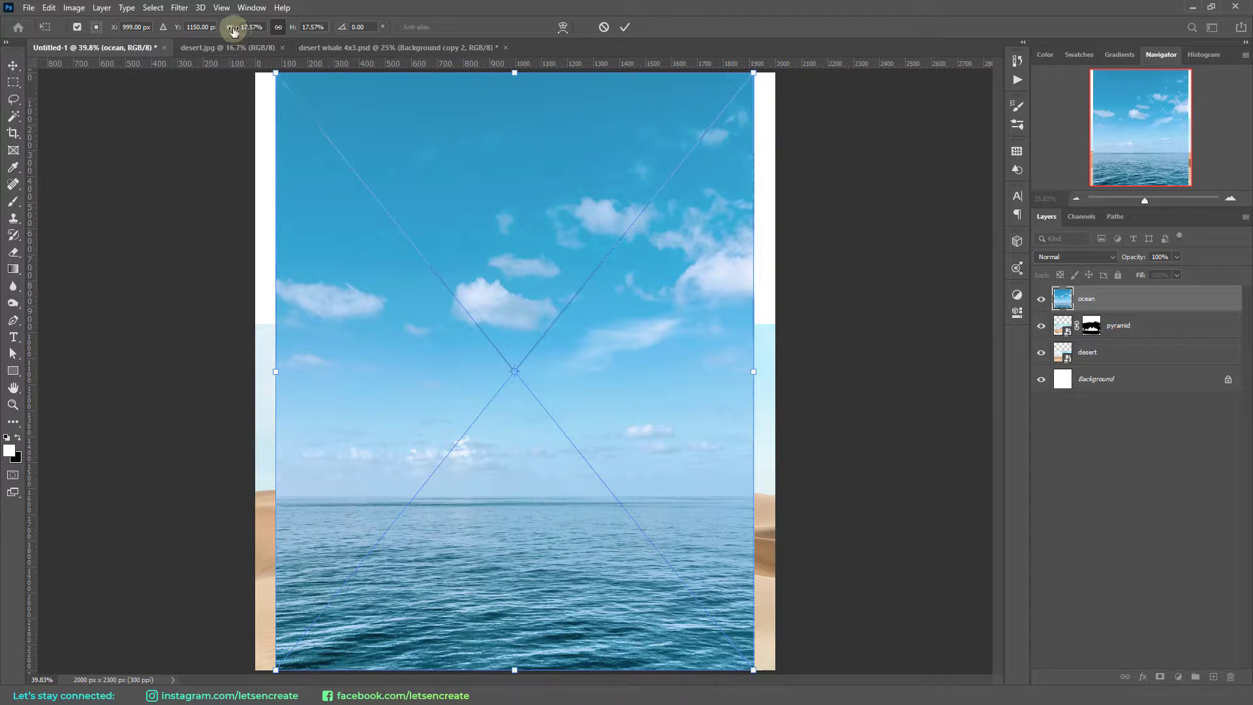
drag(233, 30, 233, 33)
click(625, 27)
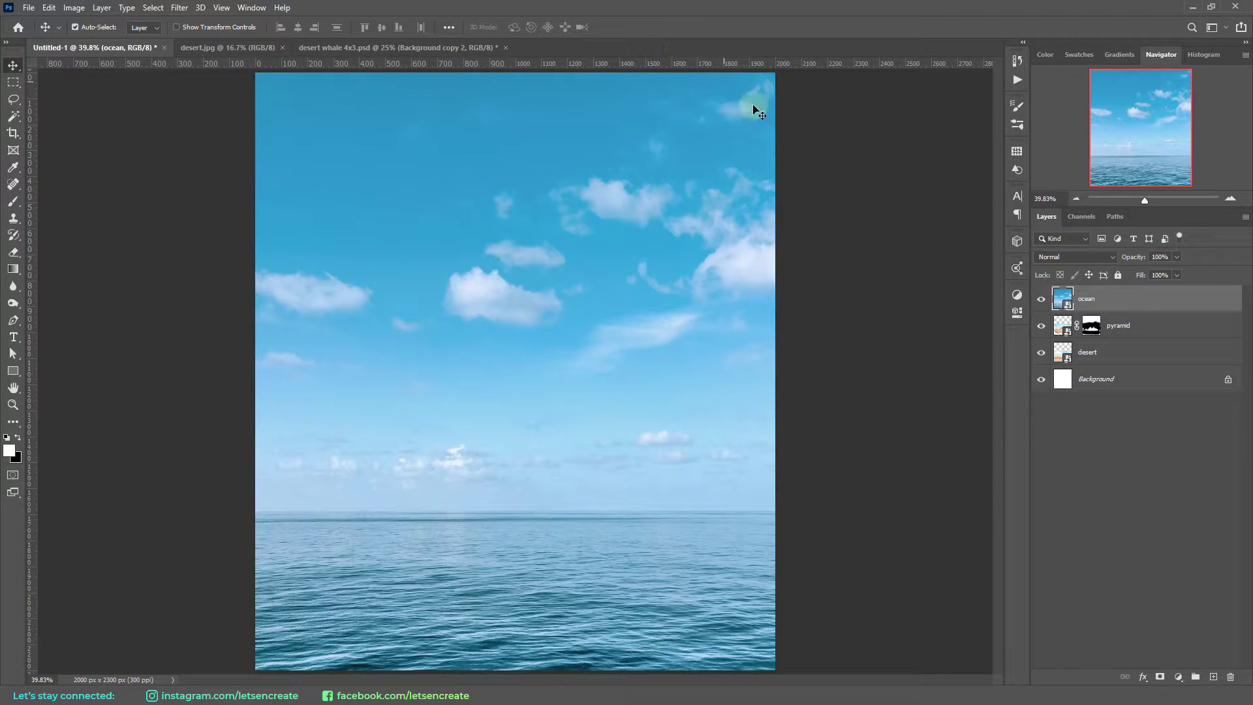
click(808, 4)
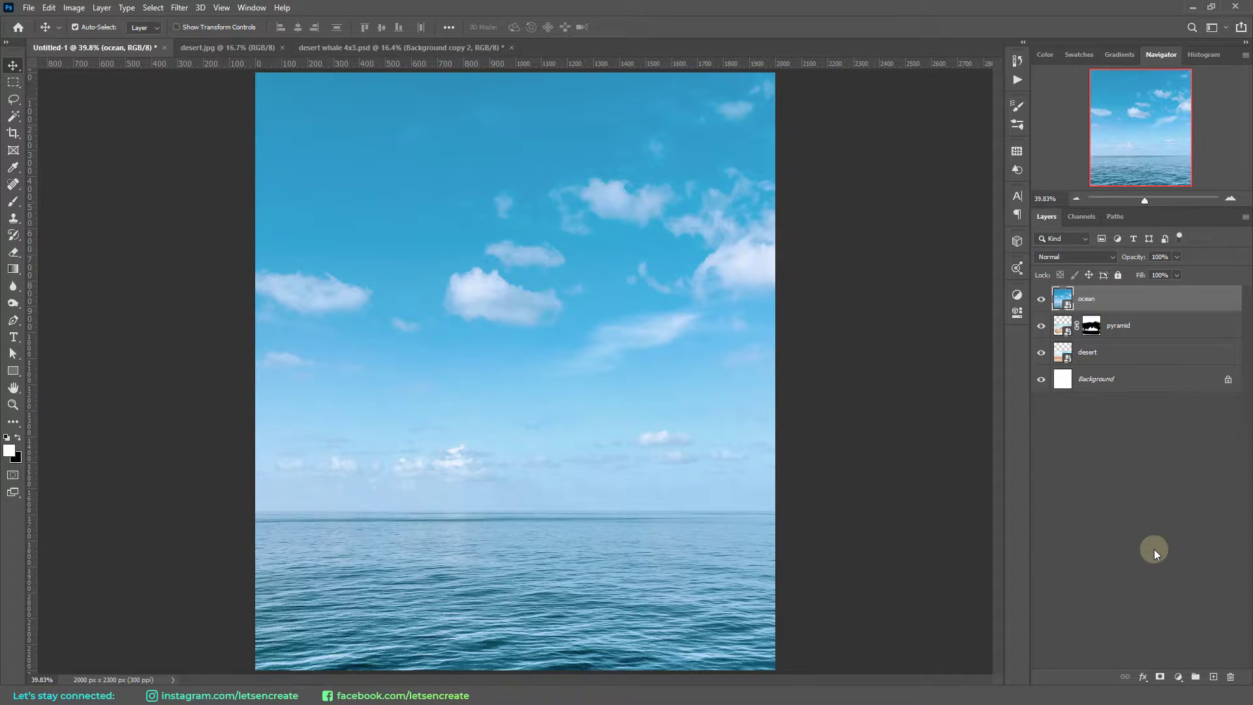
Add a layer mask to the ocean layer and get the Brush tool ready with black as the foreground colour
click(1162, 677)
key(x)
click(12, 202)
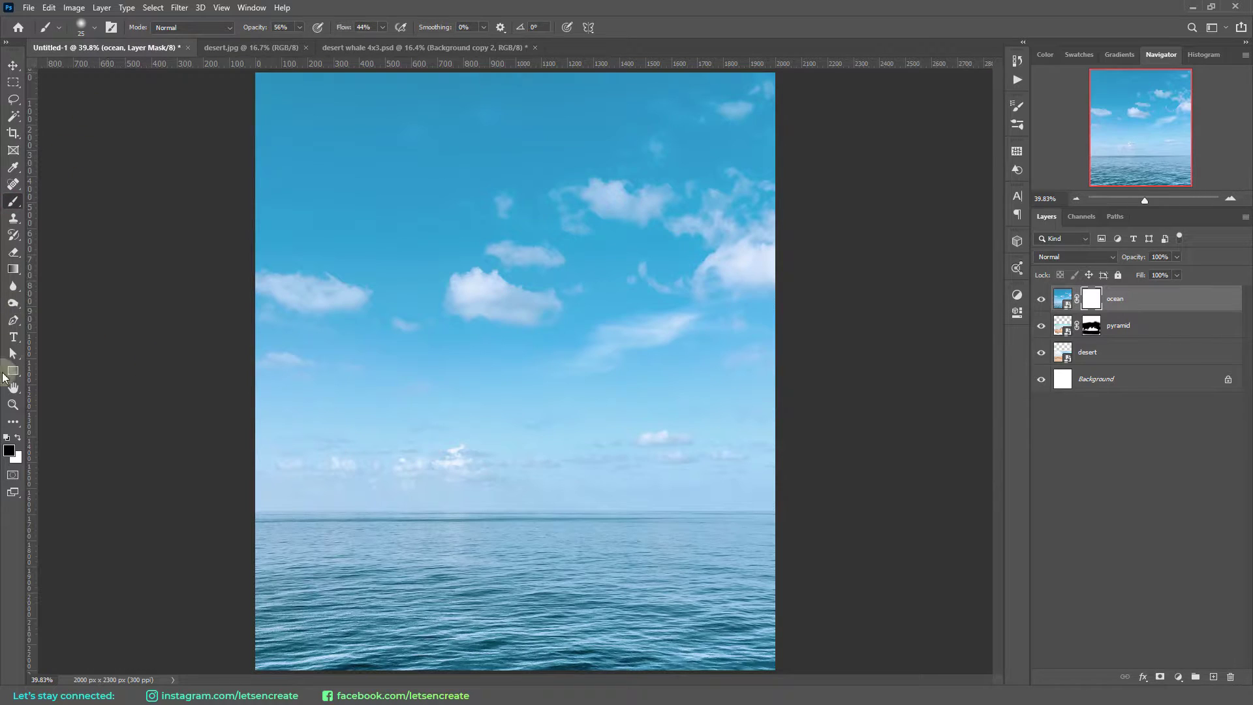
Mask out the sea in the lower part of the ocean layer with a large soft brush to reveal the dunes and pyramids
key(bracketright)
key(bracketright)
key(bracketright)
key(bracketright)
key(bracketright)
key(bracketright)
key(bracketright)
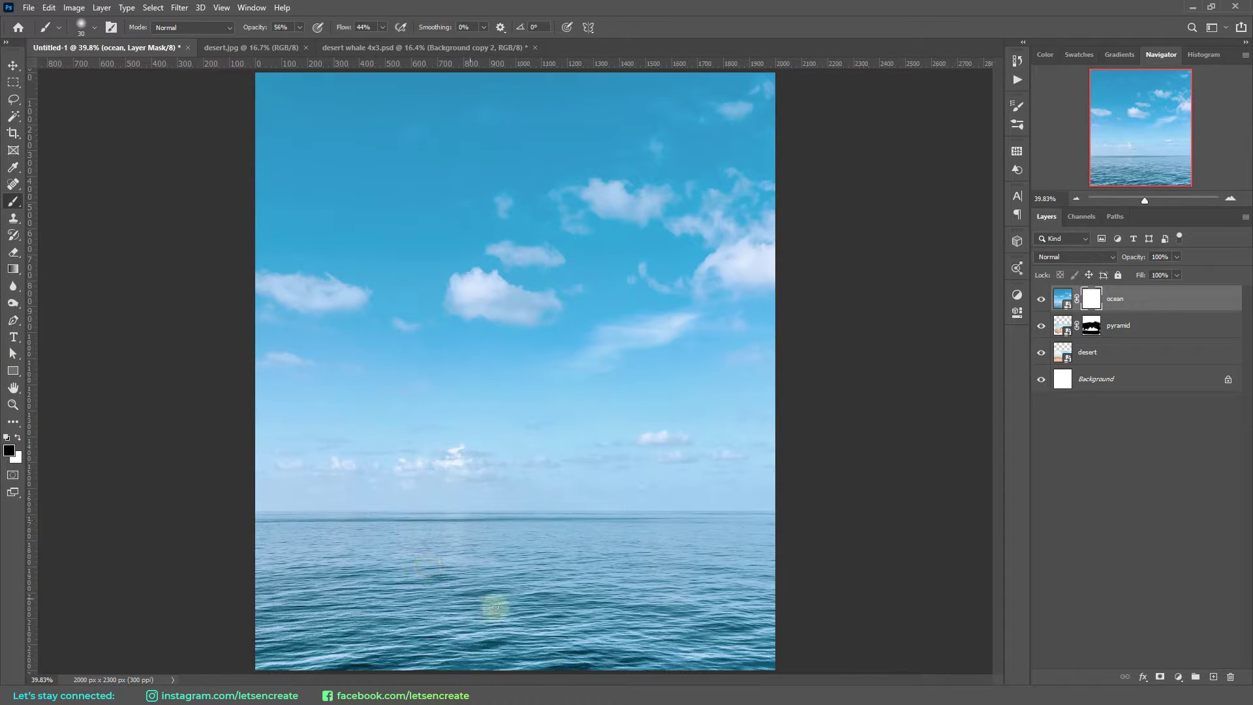
key(bracketright)
key(bracketright)
key(bracketright)
key(bracketright)
mouse_move(641, 582)
mouse_down()
mouse_move(681, 620)
mouse_move(800, 635)
mouse_move(5, 665)
mouse_move(421, 651)
mouse_move(307, 636)
mouse_move(540, 639)
mouse_move(580, 603)
mouse_move(216, 620)
mouse_move(777, 652)
mouse_up()
key(bracketleft)
key(bracketleft)
key(bracketleft)
key(bracketleft)
key(bracketleft)
key(bracketleft)
key(bracketleft)
key(bracketleft)
key(bracketleft)
key(bracketleft)
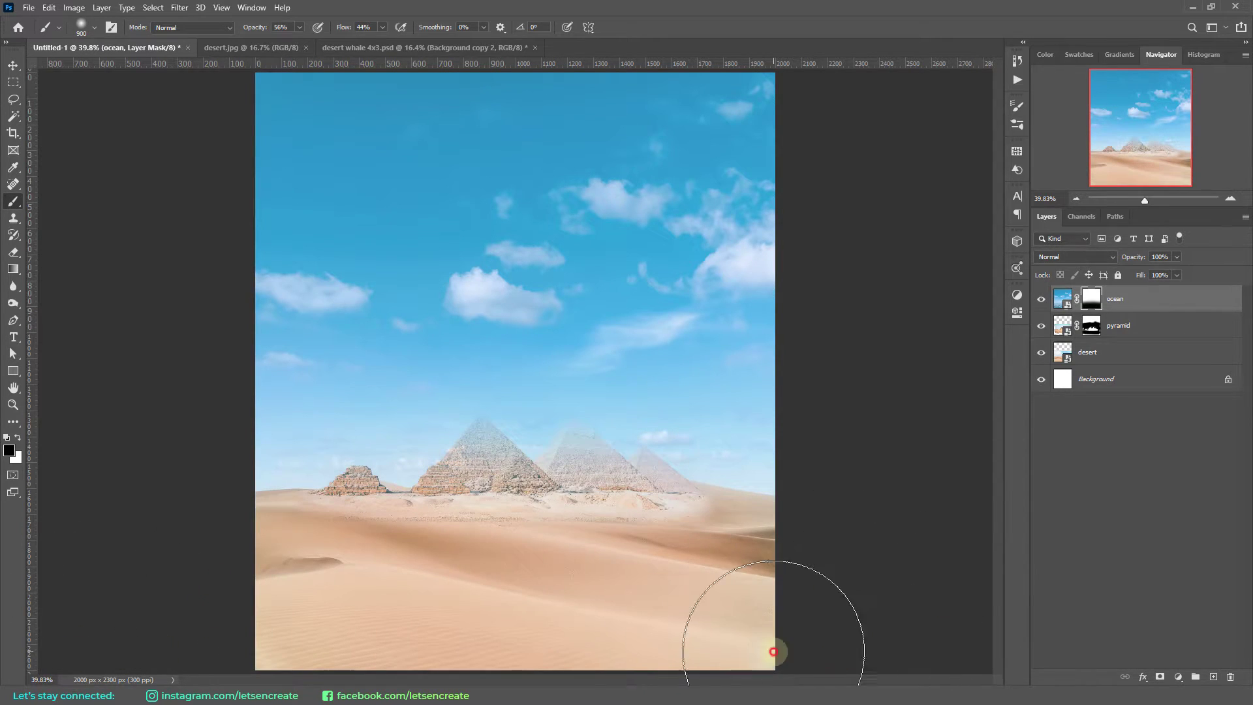
Set the brush to 47% opacity and 40% flow, and mask the ocean layer's lower sky to blend it behind the pyramids
drag(356, 425, 287, 421)
key(4)
key(7)
key(shift+4)
drag(560, 432, 734, 436)
key(bracketright)
key(bracketright)
key(bracketright)
key(bracketright)
key(bracketright)
key(bracketright)
drag(712, 392, 313, 352)
key(x)
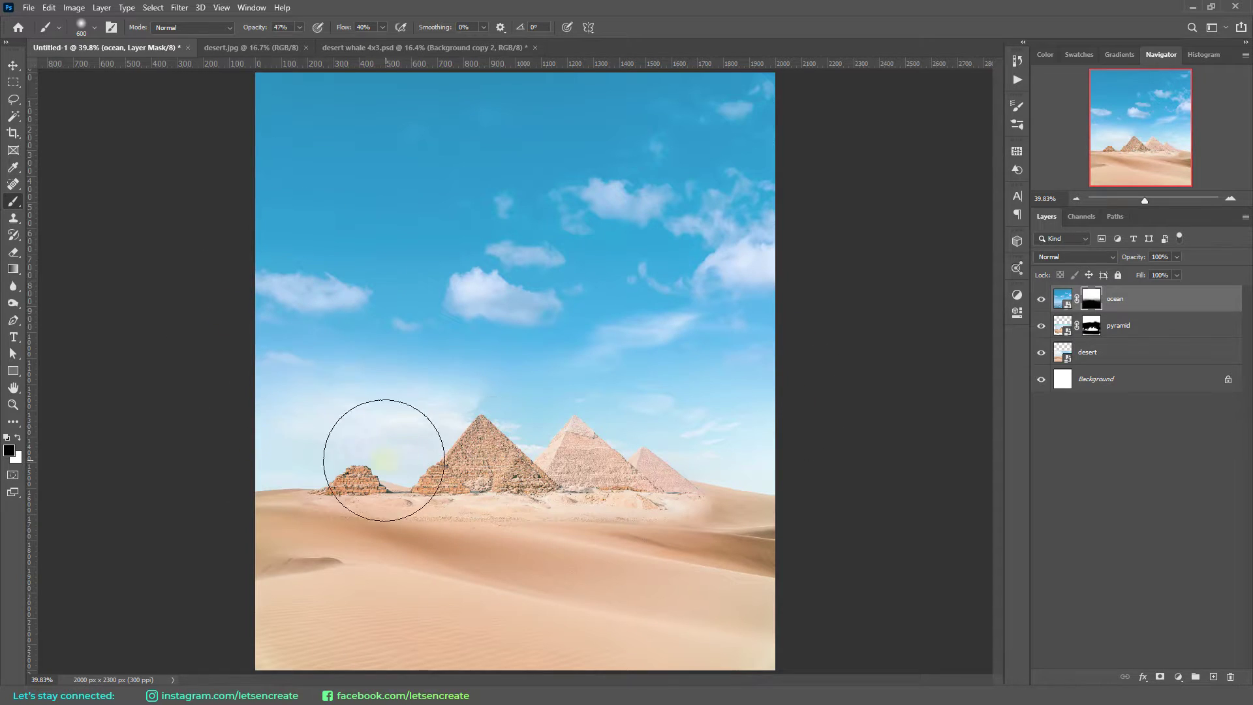
key(x)
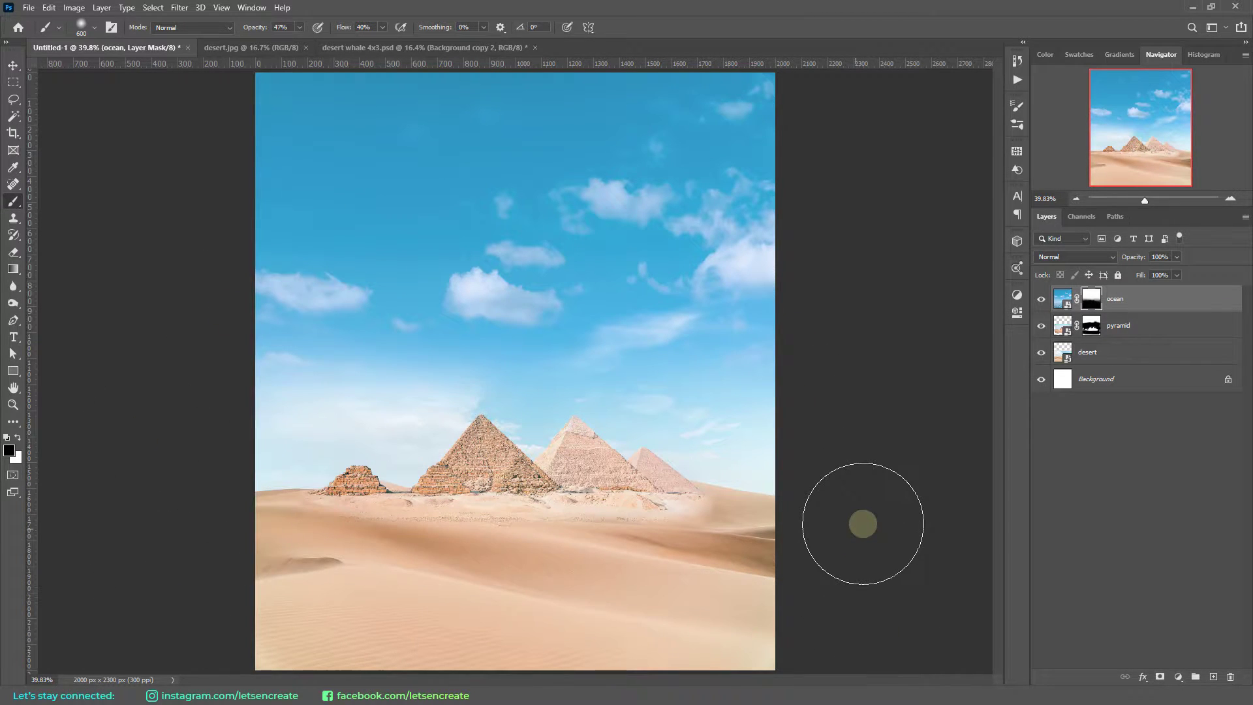
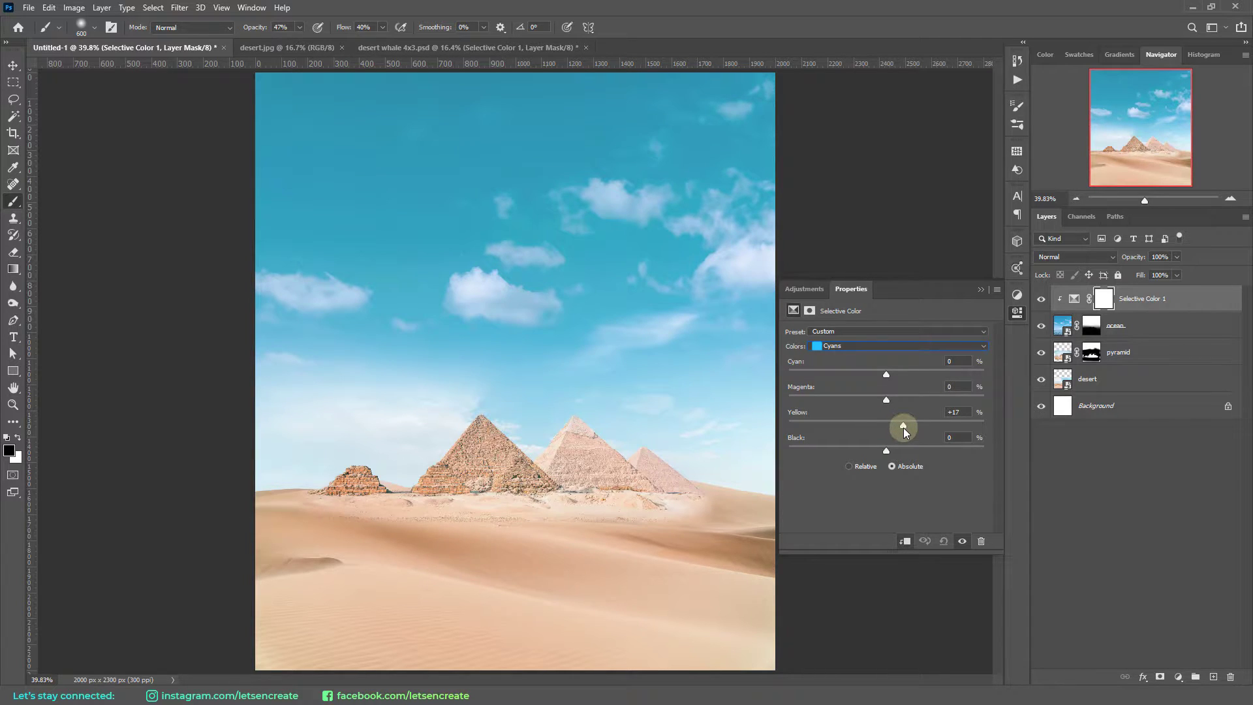
In the Selective Color adjustment, set the Blues to Cyan -23 and Yellow -1, and the Whites to Black -55
click(839, 346)
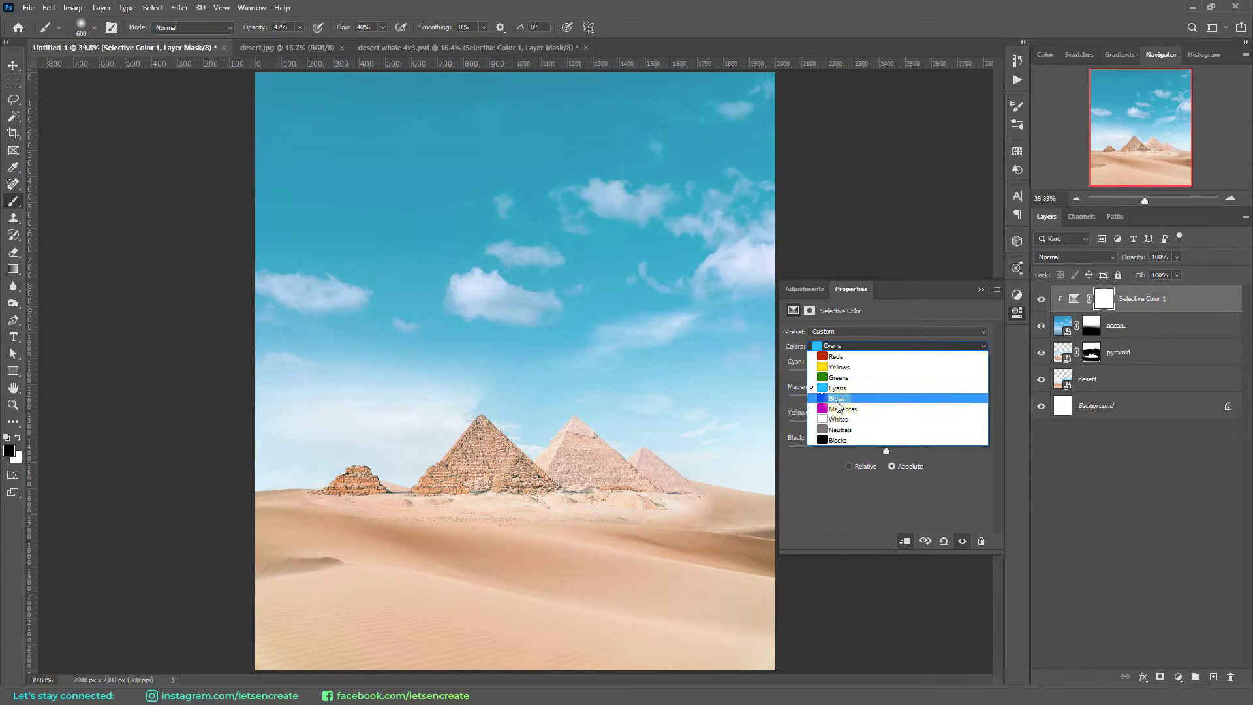
click(839, 399)
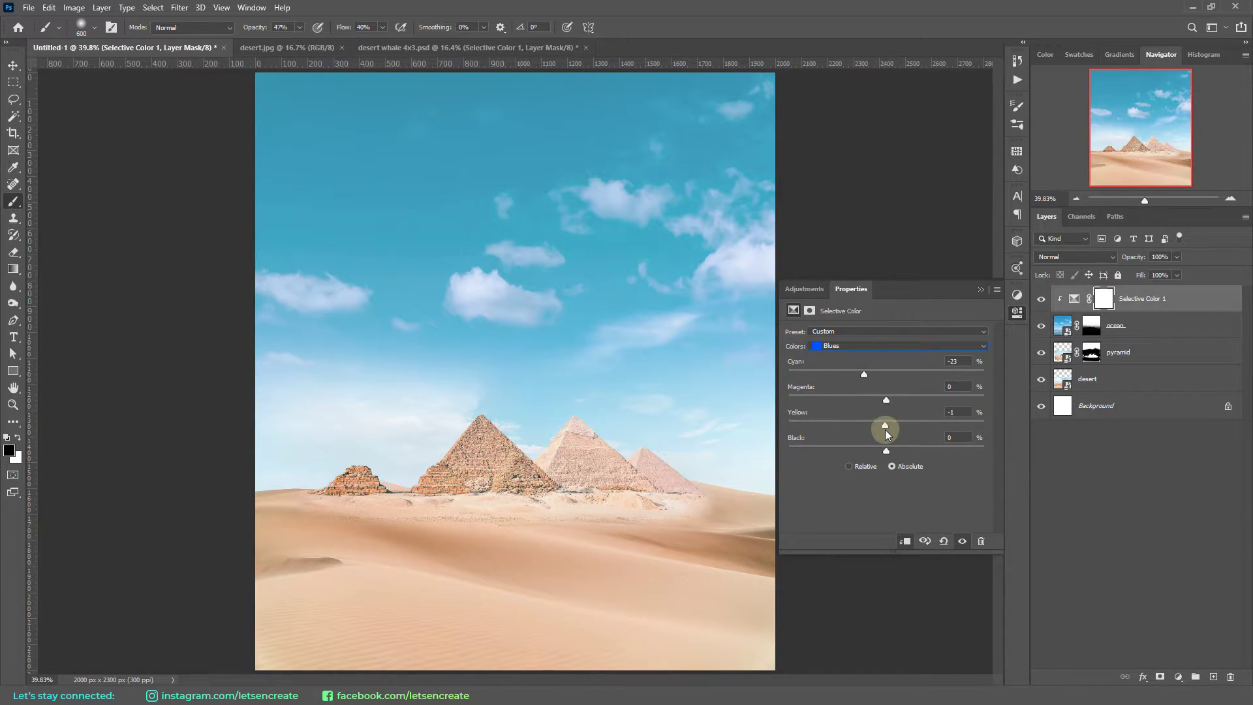
click(895, 346)
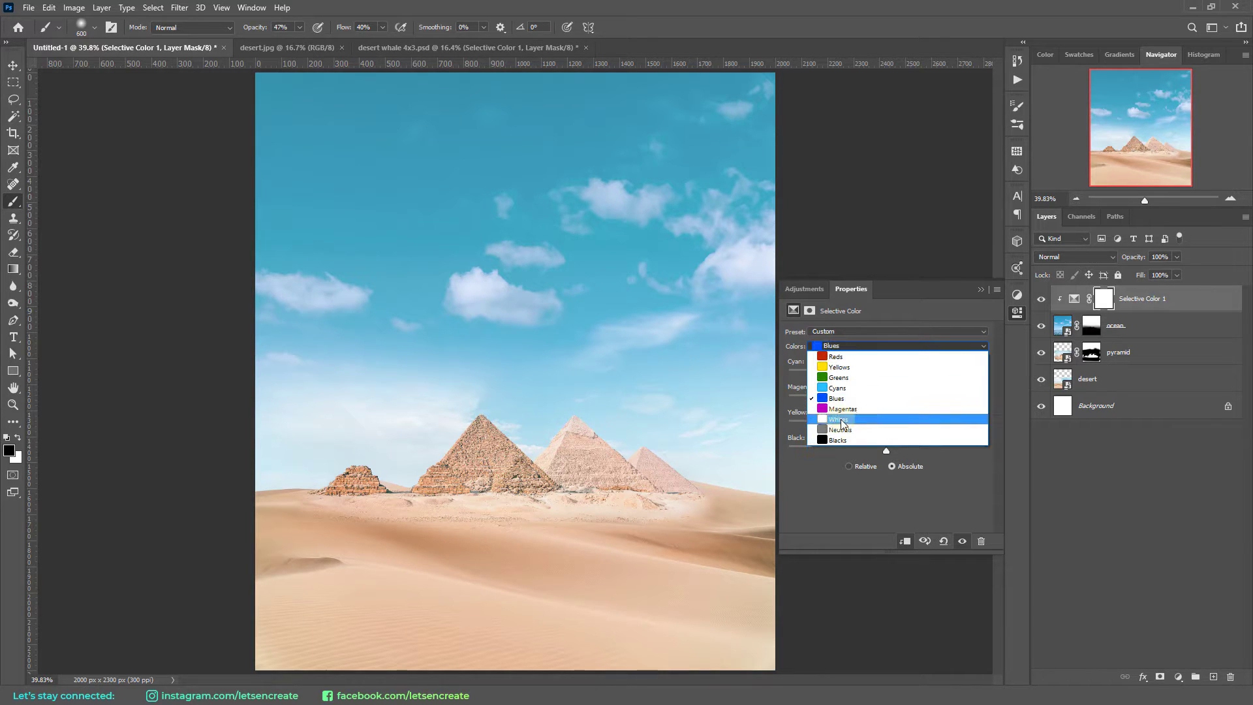
click(841, 420)
drag(888, 452, 869, 452)
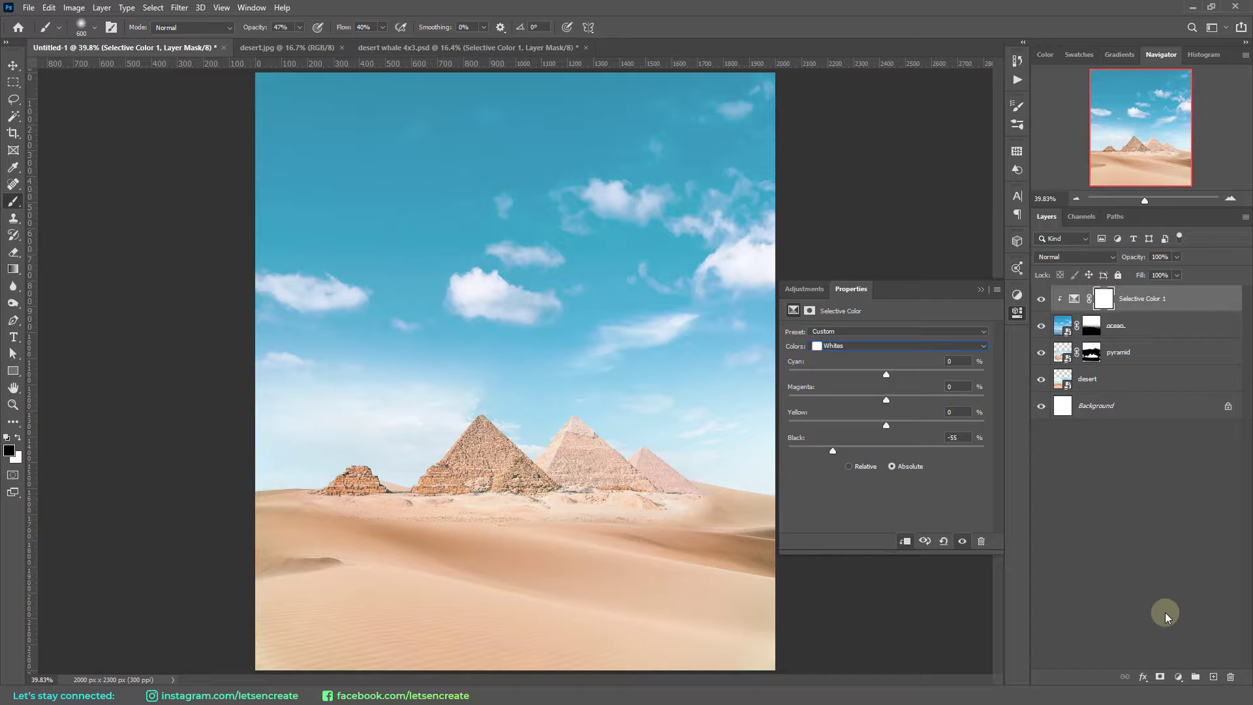
Add an Exposure adjustment clipped to the ocean layer, with Exposure +0.09 and Gamma Correction 1.65
click(1179, 678)
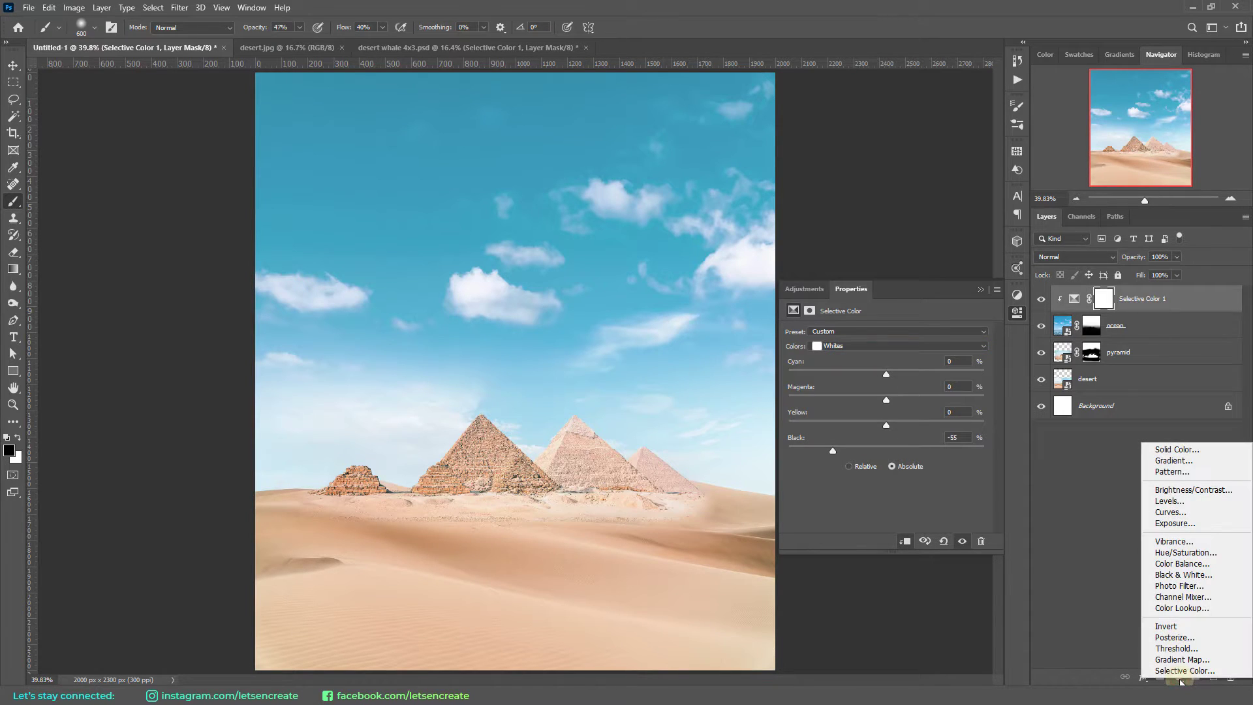
click(1172, 523)
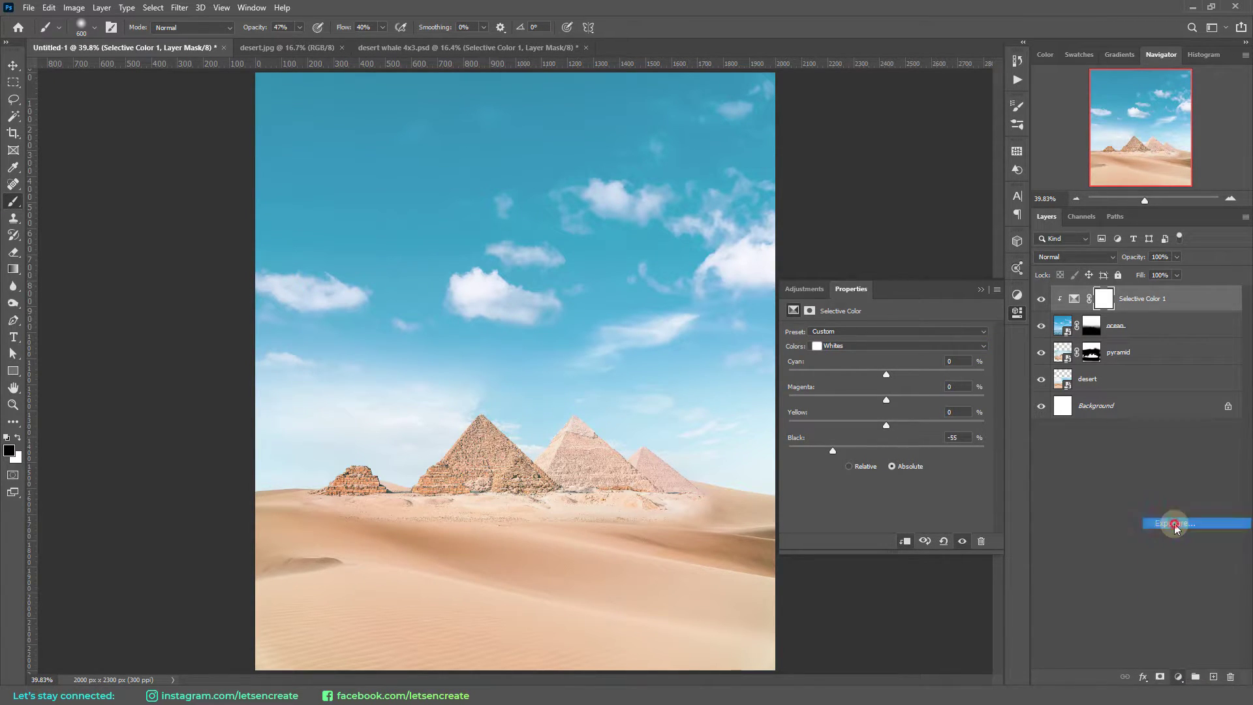
click(904, 541)
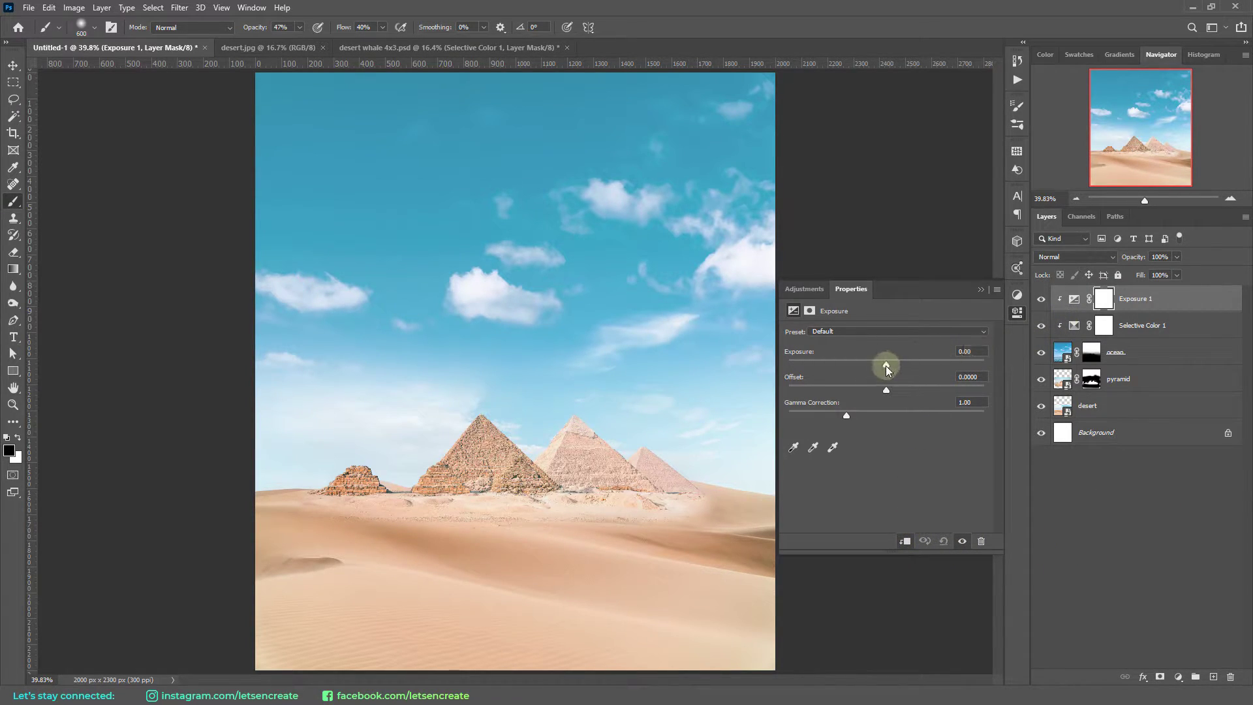
drag(887, 366, 888, 366)
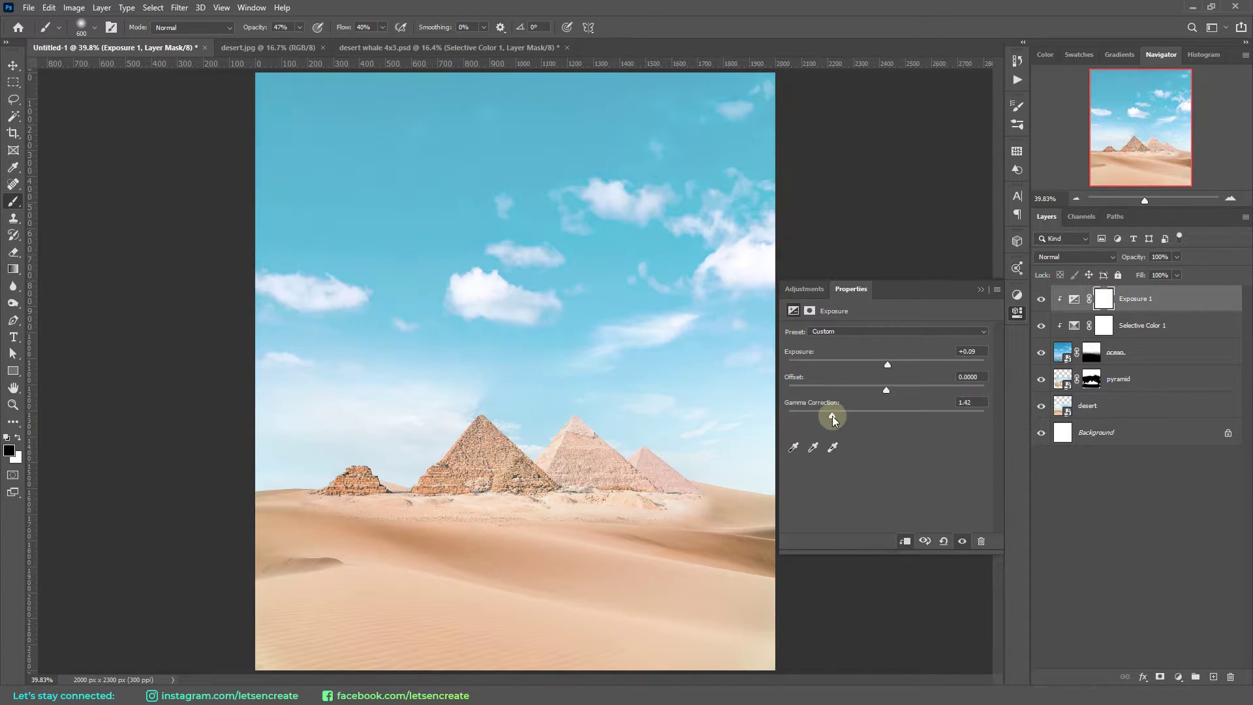
drag(830, 417, 826, 416)
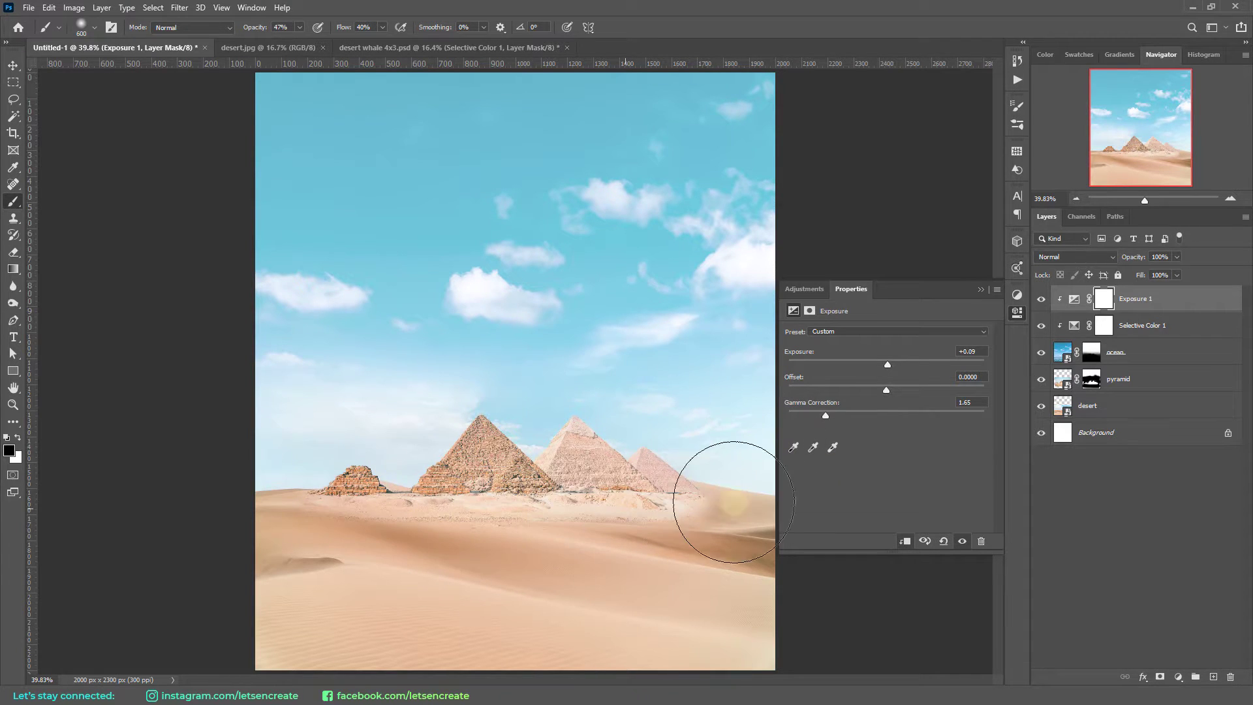
click(981, 289)
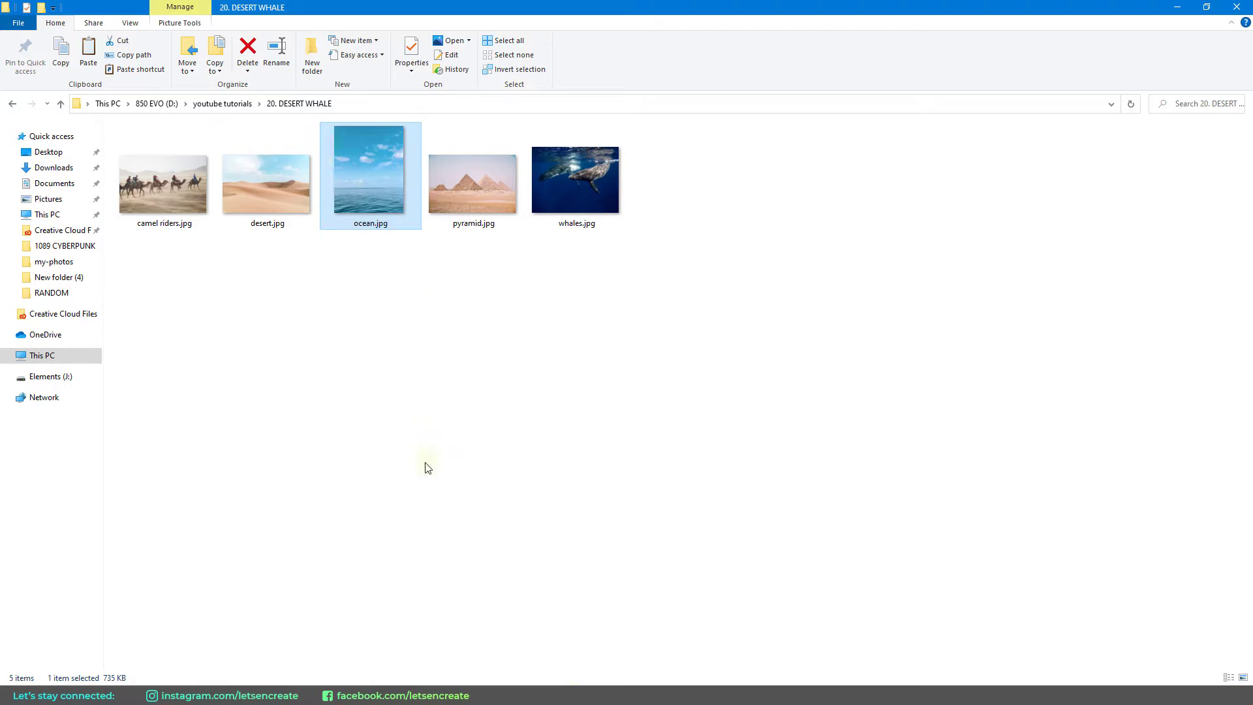
Place the whales image as the uppermost layer, scaled to 11.15%, against the canvas's upper edge above the pyramids
click(588, 189)
drag(557, 185, 416, 308)
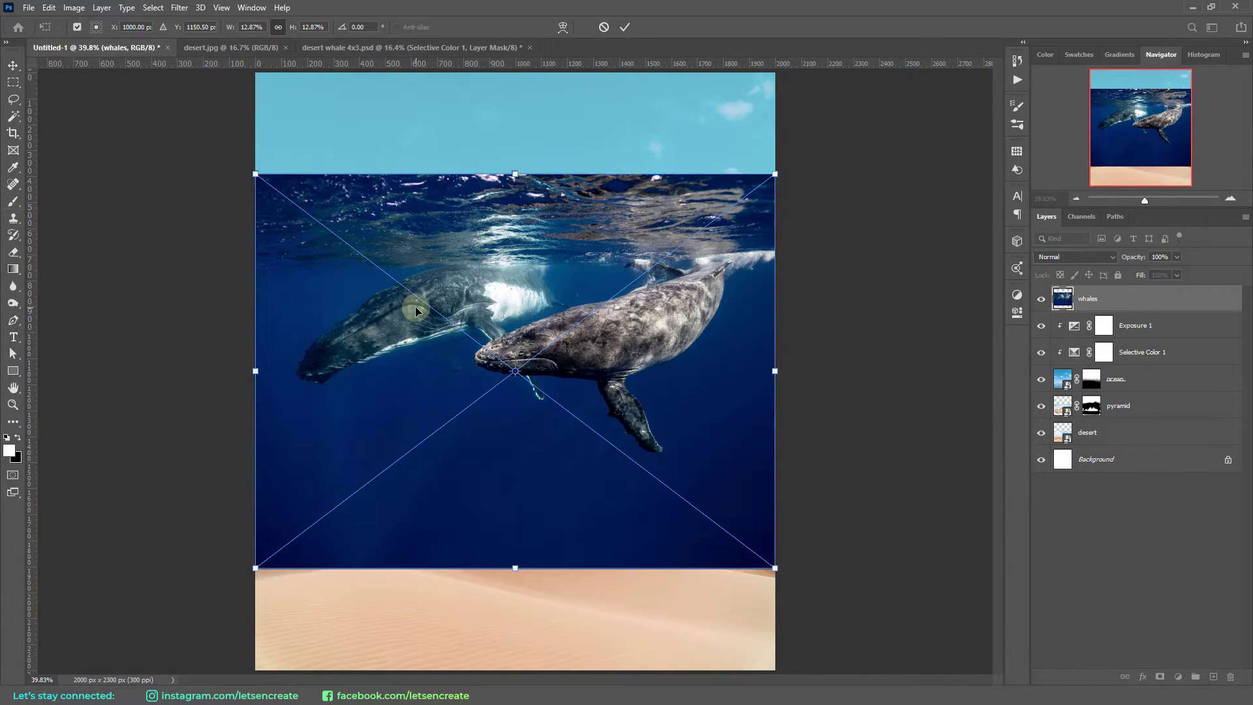
drag(773, 569, 671, 487)
drag(658, 413, 711, 307)
drag(723, 389, 736, 398)
drag(305, 399, 284, 414)
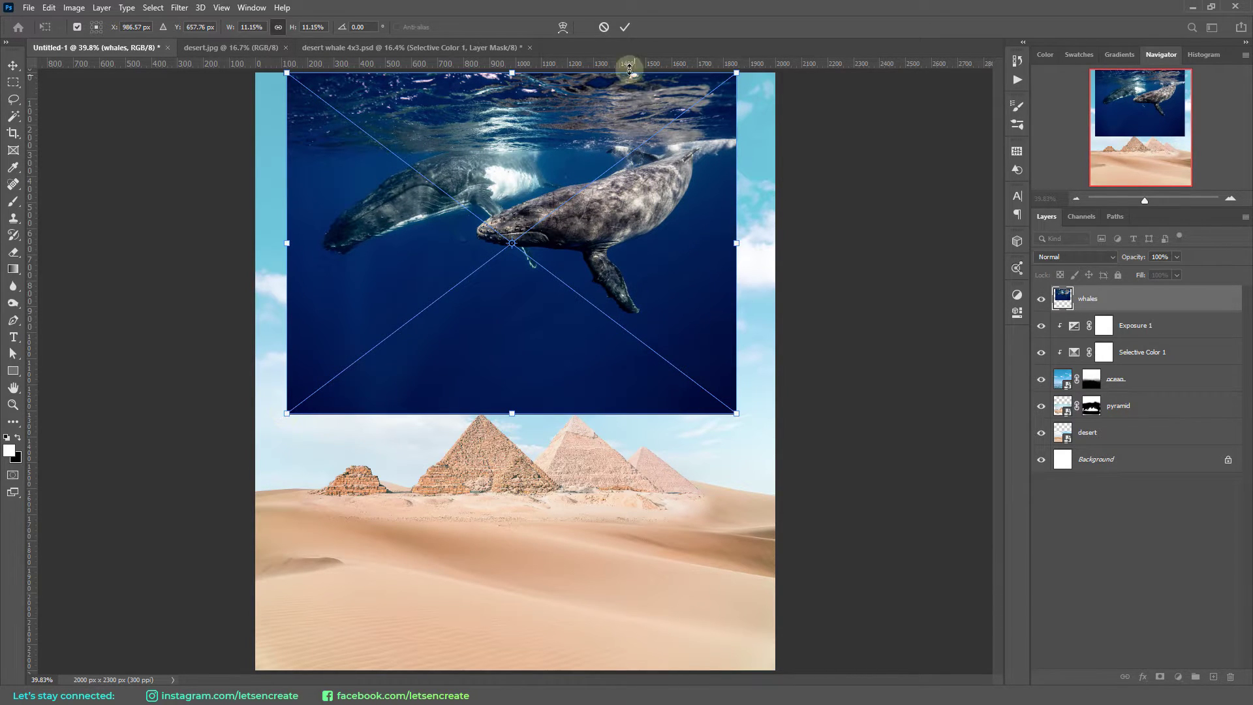
click(625, 27)
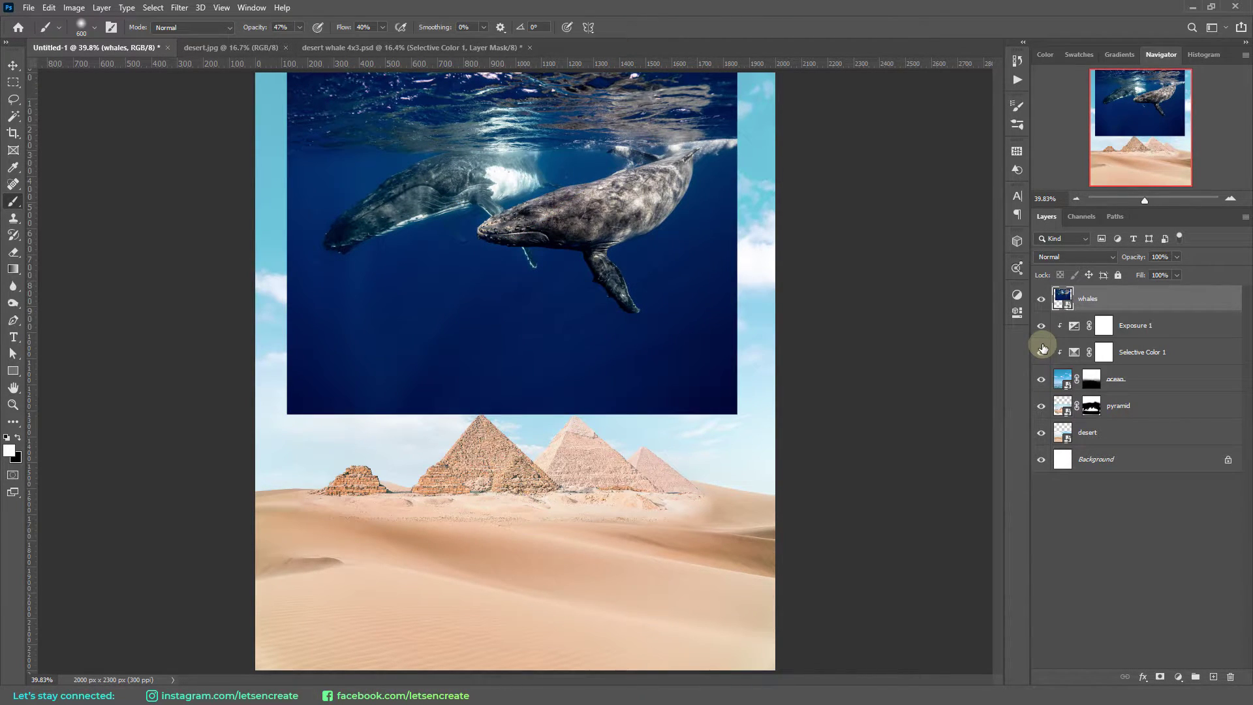
Shrink the whales layer slightly more and recentre it horizontally along the canvas's upper edge
key(ctrl+t)
drag(738, 414, 722, 399)
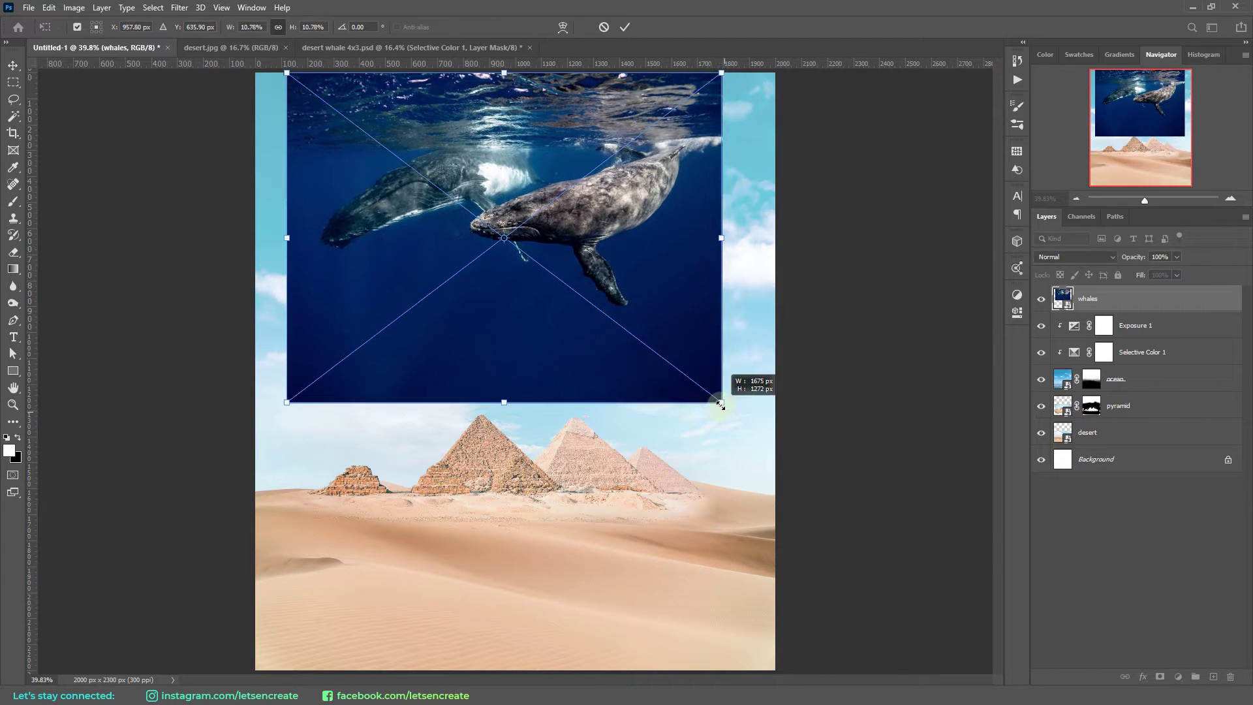
drag(680, 305, 691, 305)
click(625, 26)
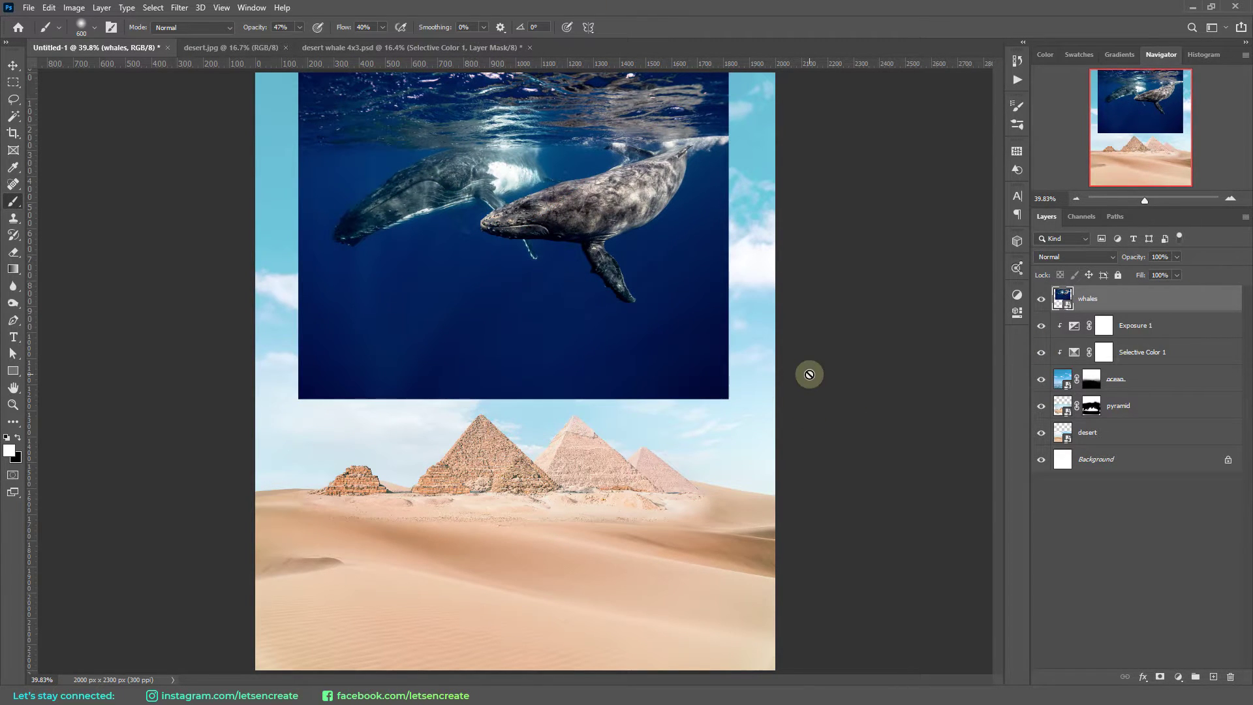
Add a layer mask to the whales layer and paint black with a soft brush over the blue water below the whales
click(1161, 676)
key(x)
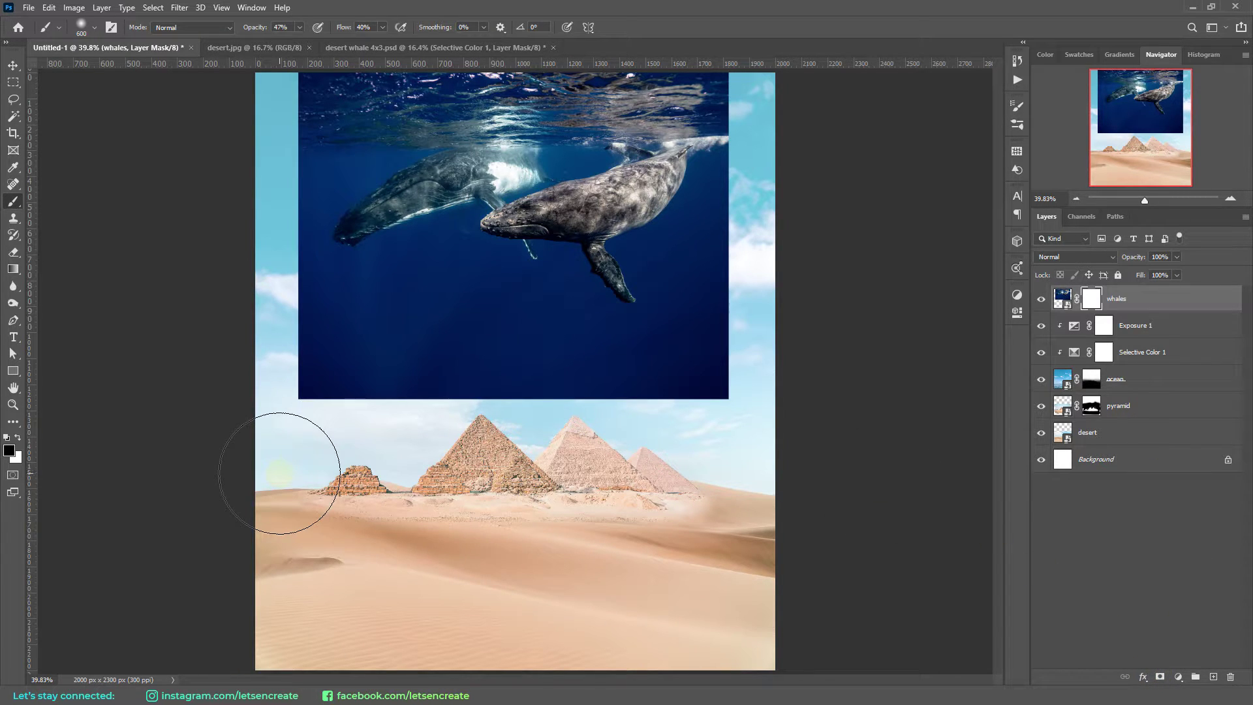
mouse_move(320, 378)
mouse_down()
mouse_move(372, 383)
mouse_move(300, 390)
mouse_move(480, 388)
mouse_move(445, 340)
mouse_move(361, 394)
mouse_move(314, 389)
mouse_move(629, 420)
mouse_move(540, 405)
mouse_move(718, 414)
mouse_move(413, 377)
mouse_move(409, 335)
mouse_move(482, 363)
mouse_move(531, 414)
mouse_up()
key(bracketleft)
key(bracketleft)
key(bracketleft)
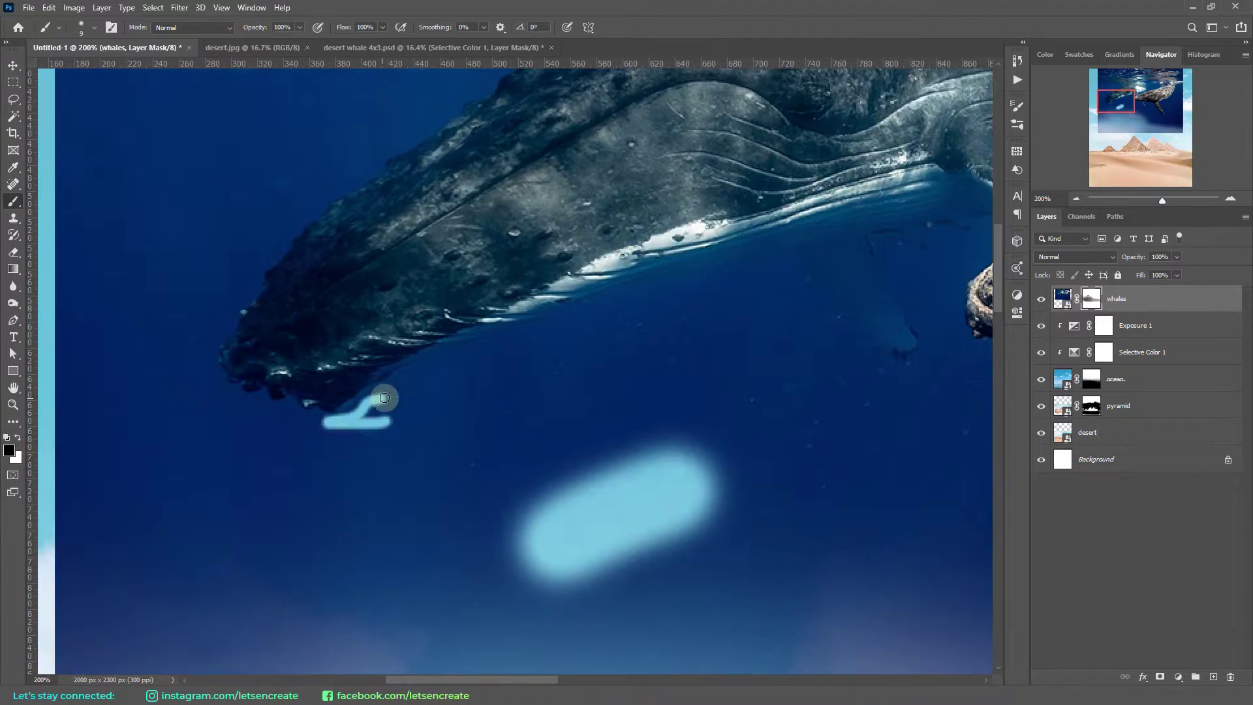
mouse_move(378, 398)
mouse_down()
mouse_move(221, 342)
mouse_move(288, 241)
mouse_up()
mouse_move(411, 367)
mouse_down()
mouse_move(755, 260)
mouse_move(901, 364)
mouse_move(966, 221)
mouse_up()
Trace closely around the whales' bodies and fins on the mask with a small black brush at 100% opacity and flow
scroll(966, 221, up, 3)
drag(546, 212, 299, 408)
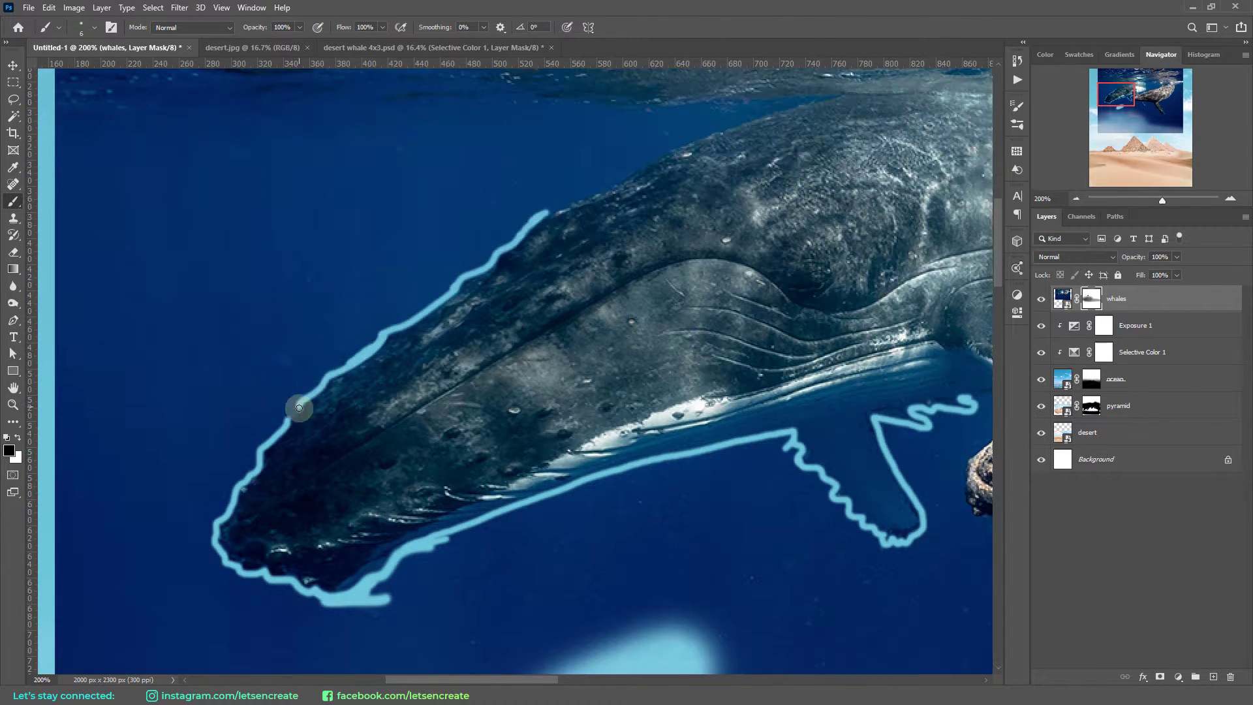
scroll(457, 293, up, 2)
drag(546, 280, 784, 190)
scroll(783, 190, right, 8)
mouse_move(356, 467)
mouse_down()
mouse_move(456, 457)
mouse_move(449, 508)
mouse_move(472, 571)
mouse_up()
scroll(472, 570, down, 3)
mouse_move(472, 481)
mouse_down()
mouse_move(658, 520)
mouse_move(751, 515)
mouse_up()
drag(849, 522, 349, 332)
mouse_move(250, 326)
mouse_down()
mouse_move(431, 352)
mouse_move(713, 613)
mouse_move(560, 335)
mouse_up()
drag(718, 196, 427, 523)
key(bracketright)
key(bracketright)
key(bracketright)
key(bracketright)
drag(287, 665, 670, 377)
drag(701, 233, 670, 377)
drag(219, 323, 436, 257)
drag(283, 203, 353, 246)
scroll(352, 247, left, 7)
drag(673, 326, 371, 209)
drag(238, 451, 476, 368)
Lasso the water areas outside the traced whale outlines and fill them with black on the whales mask
key(l)
drag(435, 238, 510, 213)
key(alt+BackSpace)
scroll(509, 213, left, 8)
drag(75, 213, 470, 218)
key(alt+BackSpace)
scroll(370, 444, down, 3)
drag(212, 396, 755, 555)
key(alt+BackSpace)
Continue tracing the whale edges on the mask with the brush, and fill the enclosed leftover water with black
key(b)
click(88, 28)
scroll(814, 472, up, 3)
drag(814, 473, 783, 506)
mouse_move(917, 413)
mouse_down()
mouse_move(551, 367)
mouse_move(613, 522)
mouse_up()
mouse_move(721, 550)
mouse_down()
mouse_move(923, 594)
mouse_move(679, 441)
mouse_up()
key(l)
key(alt+BackSpace)
Brush along the remaining whale edges on the mask and fill the last lassoed water area with black, leaving the surface water strip
key(b)
mouse_move(147, 509)
mouse_down()
mouse_move(705, 389)
mouse_move(910, 470)
mouse_move(442, 351)
mouse_up()
drag(560, 274, 725, 542)
drag(800, 386, 343, 617)
drag(495, 265, 274, 503)
key(ctrl+minus)
key(ctrl+minus)
key(l)
mouse_move(948, 354)
mouse_down()
mouse_move(618, 392)
mouse_move(904, 340)
mouse_up()
key(alt+BackSpace)
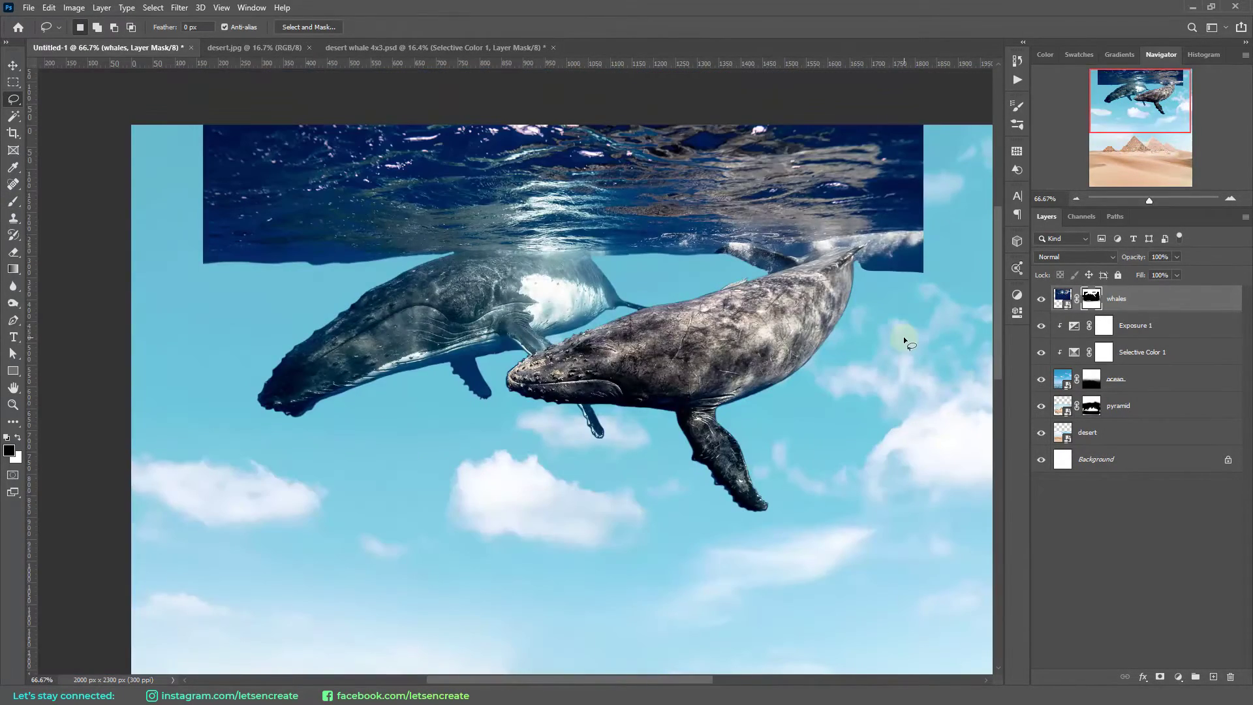
Set up a soft round 45 px brush with 16% opacity and 24% flow for blending the whales mask
click(14, 202)
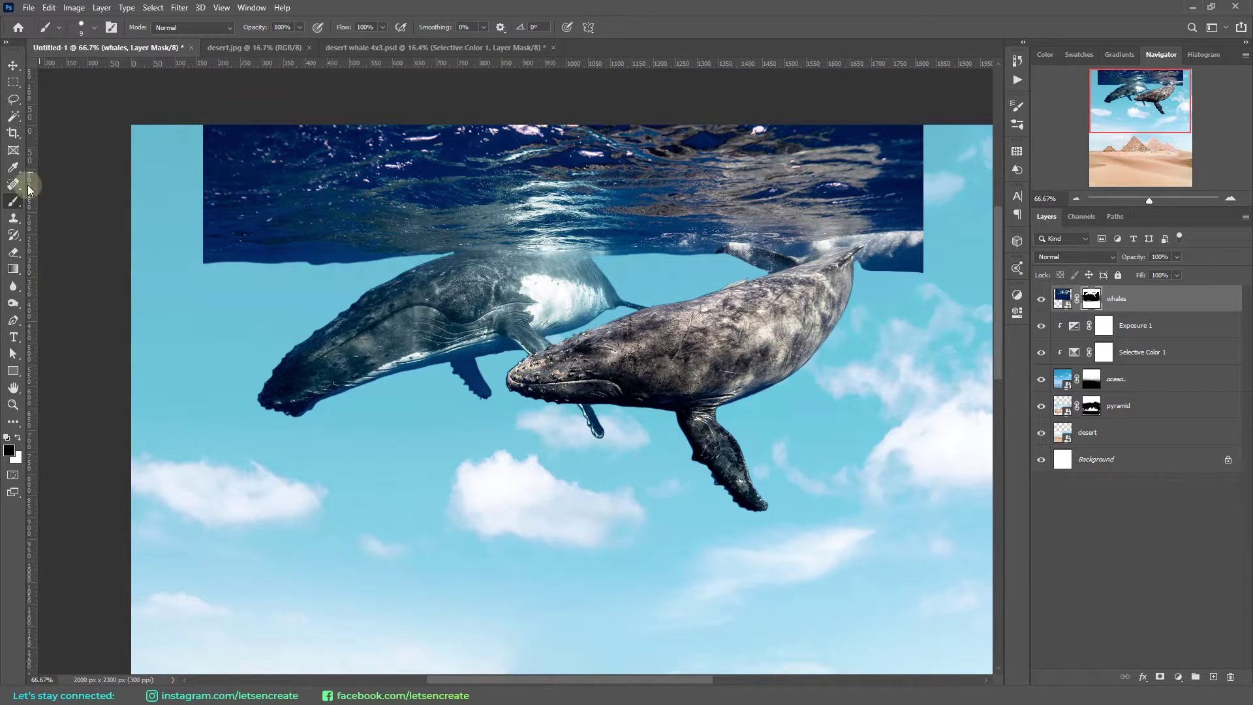
key(])
key(])
key(])
key(])
key(])
key(])
key(])
key(])
key(])
drag(405, 254, 285, 263)
drag(261, 28, 215, 28)
drag(350, 27, 306, 27)
click(94, 28)
click(114, 68)
click(122, 100)
click(819, 3)
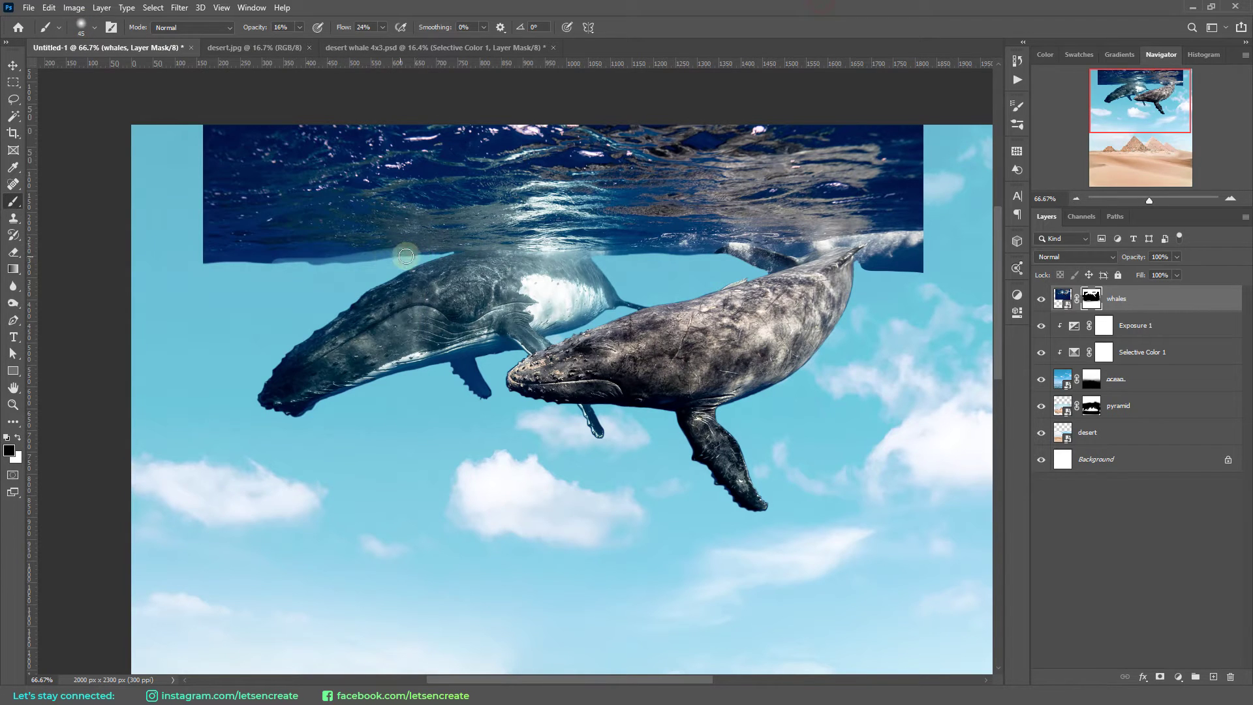
Lightly soften the lower edge of the surface water beside the rear whale with progressively larger soft brush strokes on the mask
drag(410, 254, 288, 261)
key(])
mouse_move(378, 258)
mouse_down()
mouse_move(238, 266)
mouse_move(260, 263)
mouse_up()
key(])
key(])
mouse_move(157, 255)
mouse_down()
mouse_move(271, 257)
mouse_move(199, 271)
mouse_move(252, 261)
mouse_up()
key([)
key(])
Set the brush to 51% opacity and 34% flow, and fade the water's lower edge up to the rear whale's back
drag(256, 27, 330, 26)
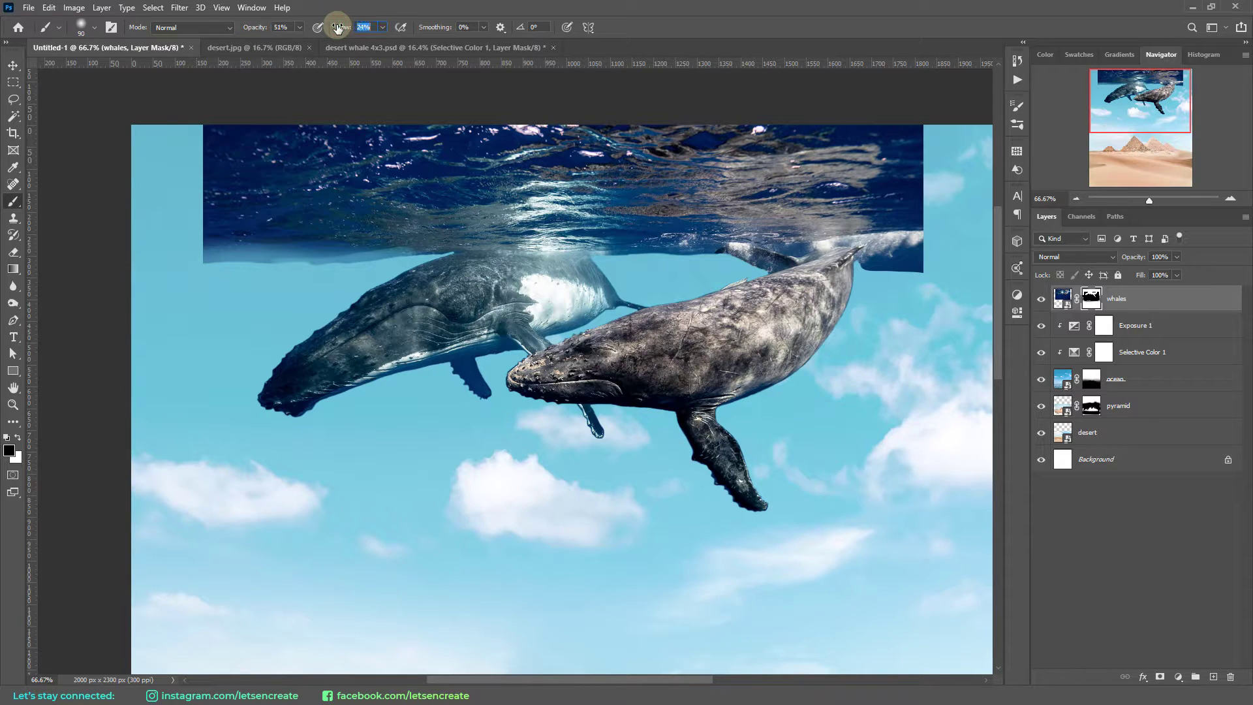
drag(348, 31, 353, 30)
drag(165, 266, 445, 254)
key([)
key([)
key([)
key([)
key([)
key([)
key([)
key([)
key([)
key(])
key(])
key(])
key(])
key(])
key(])
key(])
Blend the water's lower edge around the front whale's tail and between the two whales on the mask
drag(866, 266, 910, 261)
mouse_move(620, 257)
mouse_down()
mouse_move(692, 258)
mouse_move(617, 256)
mouse_up()
click(453, 48)
click(107, 47)
mouse_move(901, 262)
mouse_down()
mouse_move(892, 205)
mouse_move(859, 174)
mouse_up()
key(])
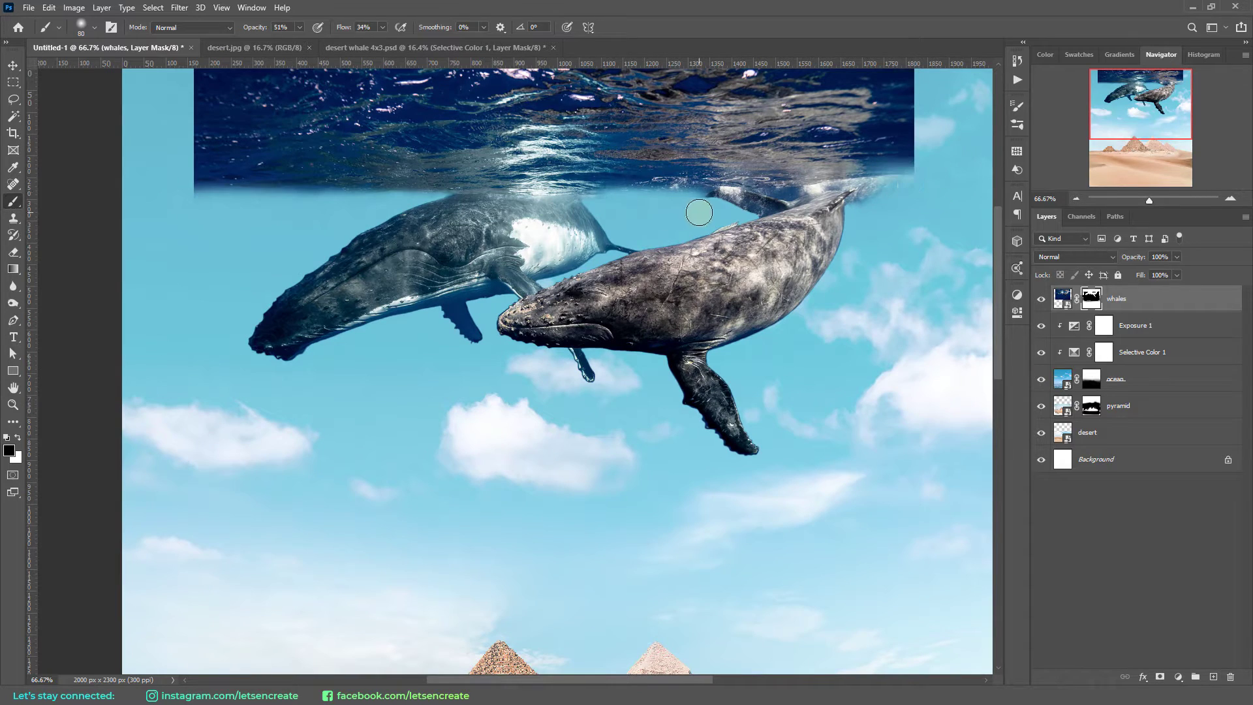
Rasterize the whales layer
scroll(934, 314, up, 1)
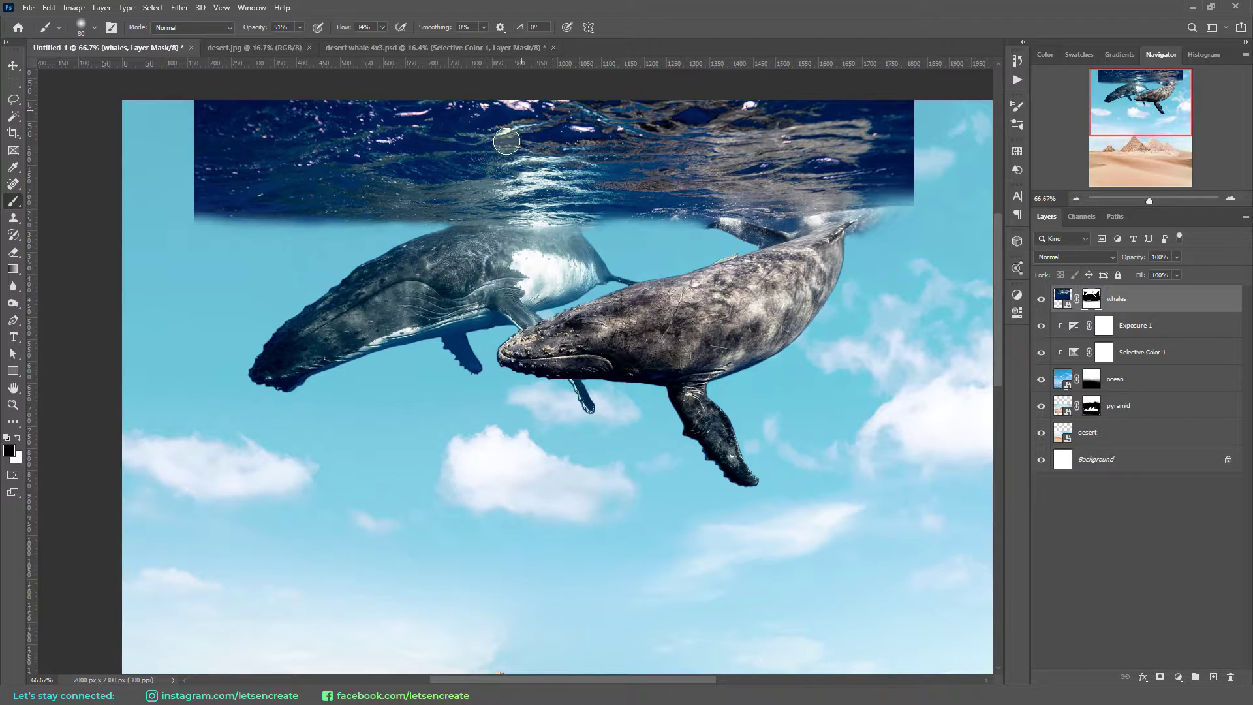
click(513, 679)
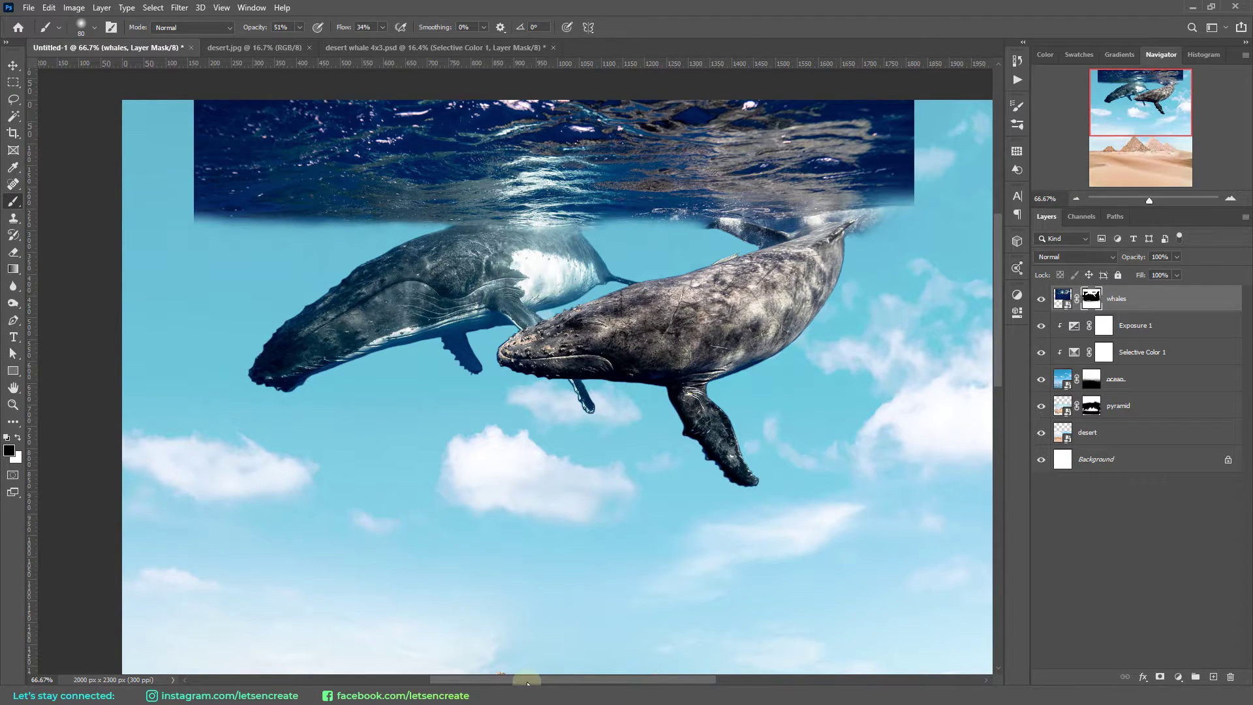
drag(527, 682, 539, 682)
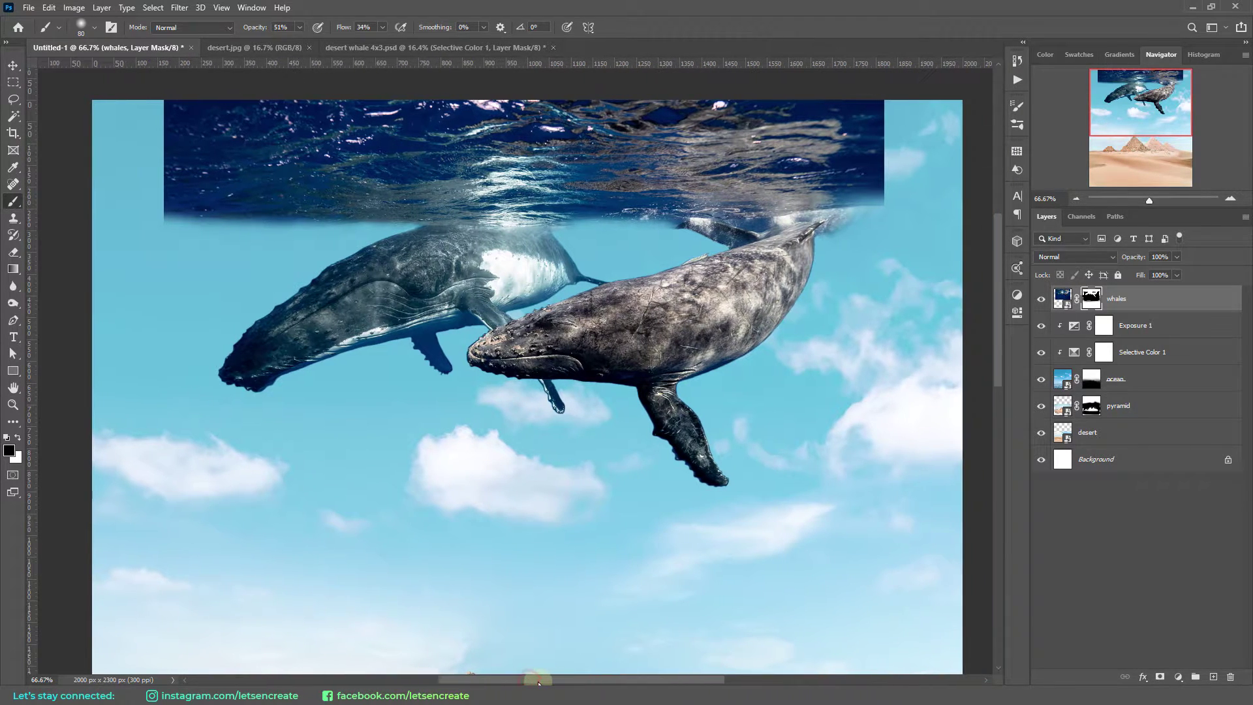
right_click(1200, 299)
click(1110, 358)
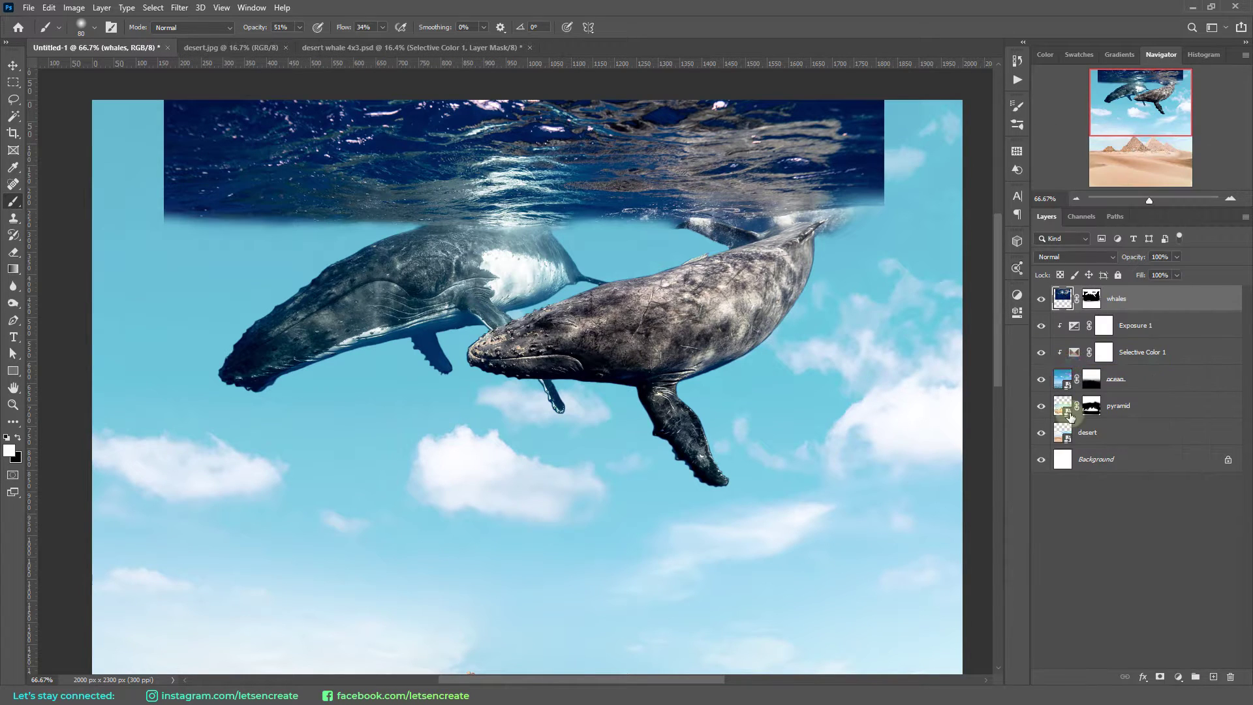
Select the right end of the surface water and stretch it to 148.06% width so it covers the canvas's right edge
key(m)
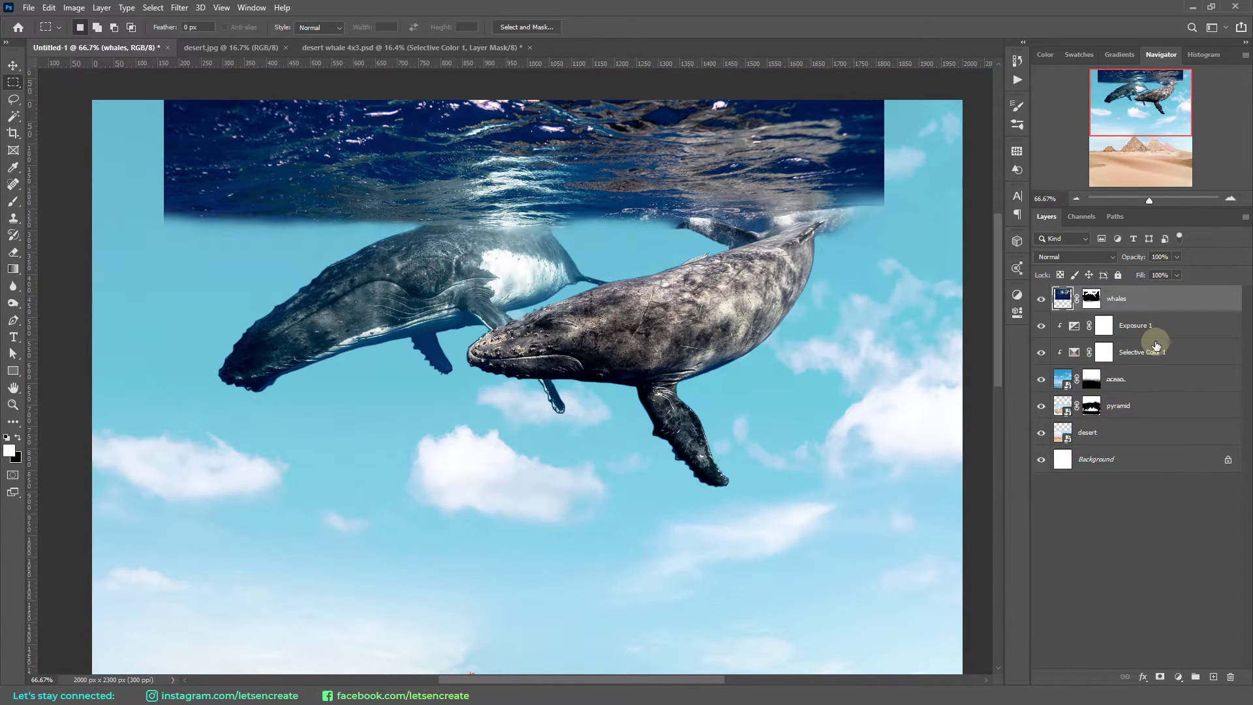
drag(691, 101, 883, 205)
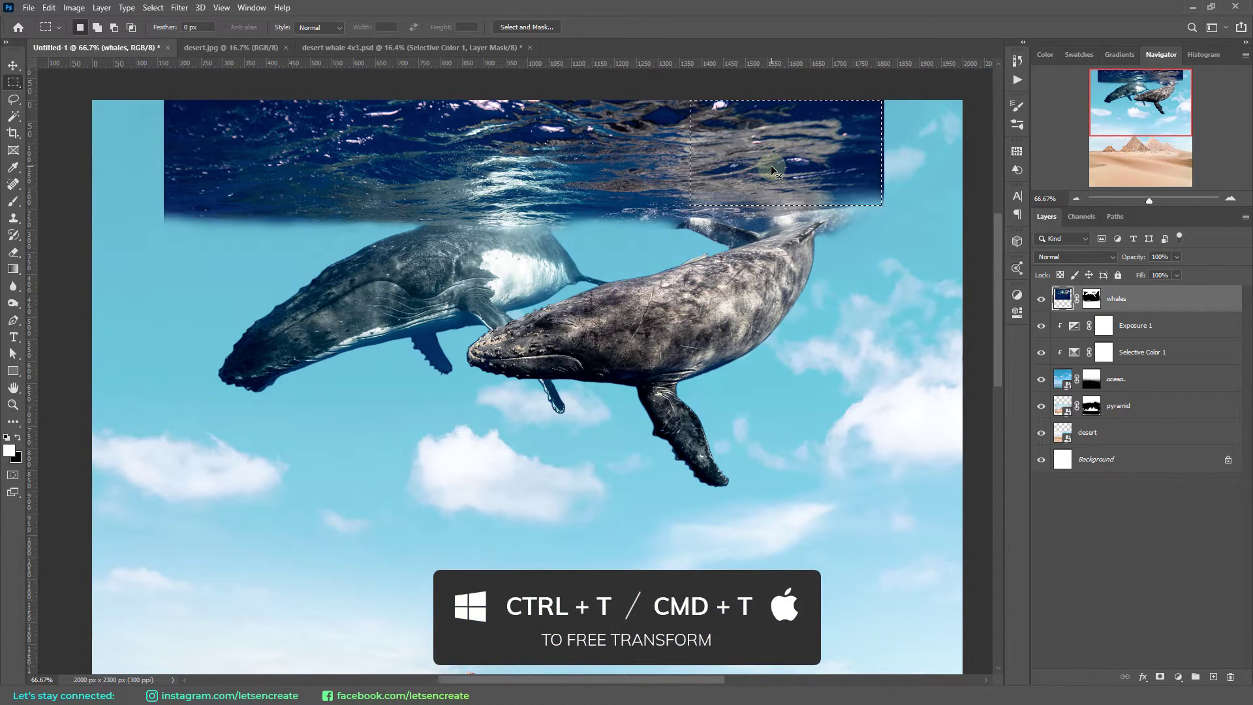
key(ctrl+t)
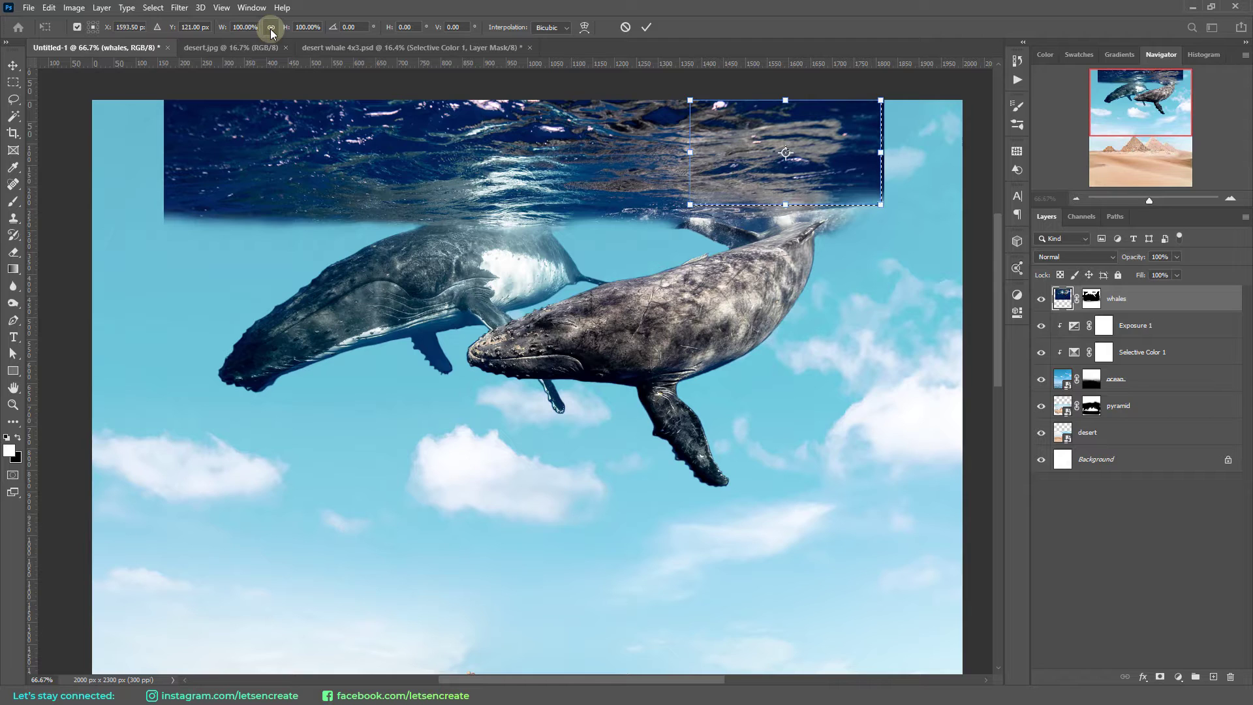
drag(880, 152, 970, 155)
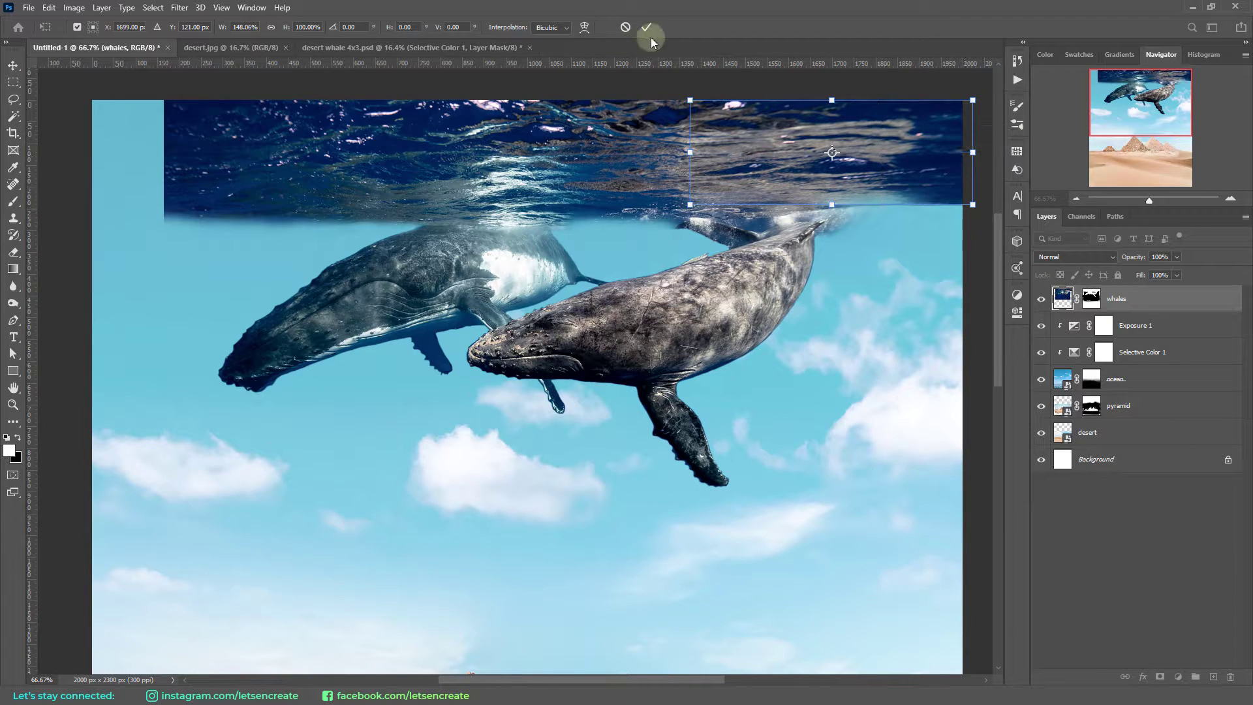
click(649, 27)
Select the left end of the surface water and stretch it to 138.69% width so it covers the canvas's left edge
key(m)
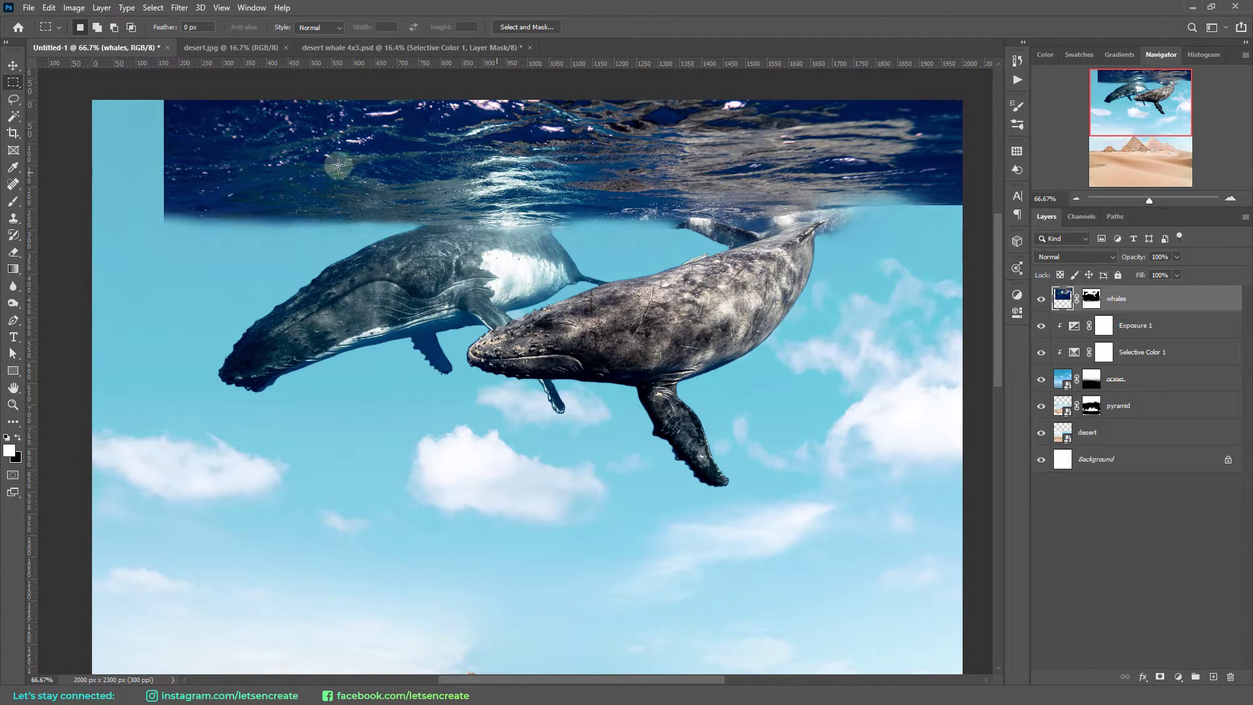
drag(165, 100, 371, 211)
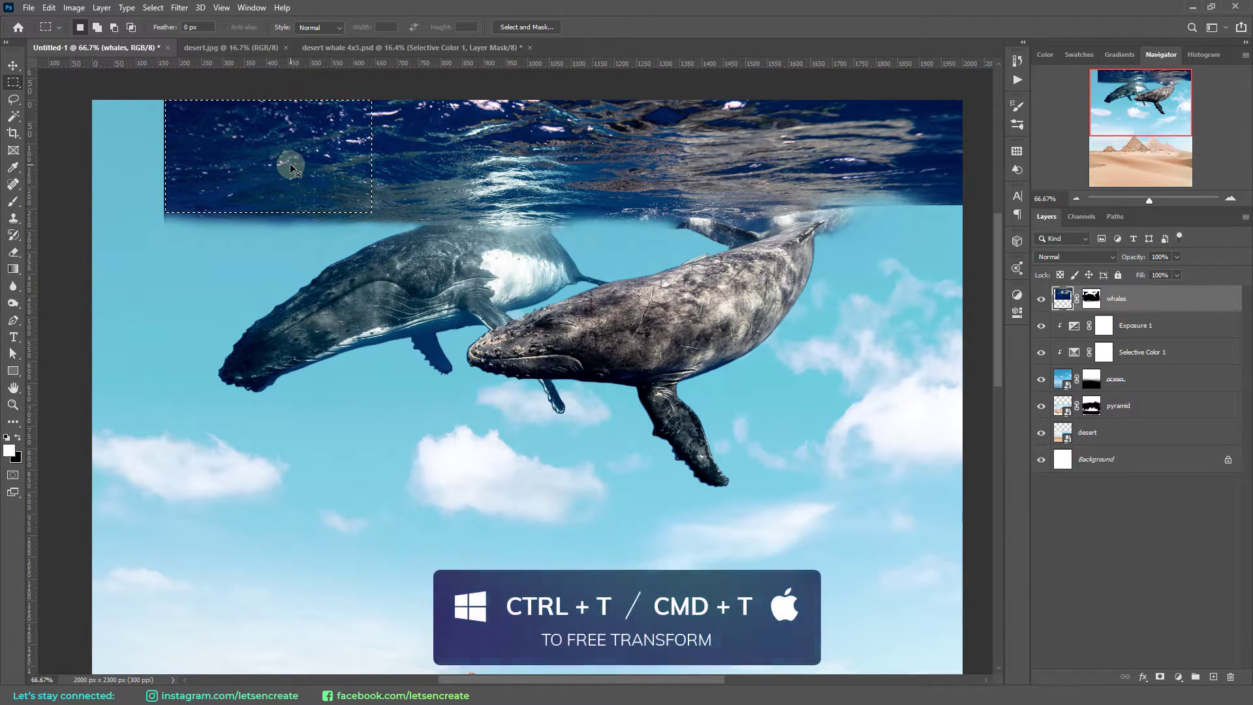
key(ctrl+t)
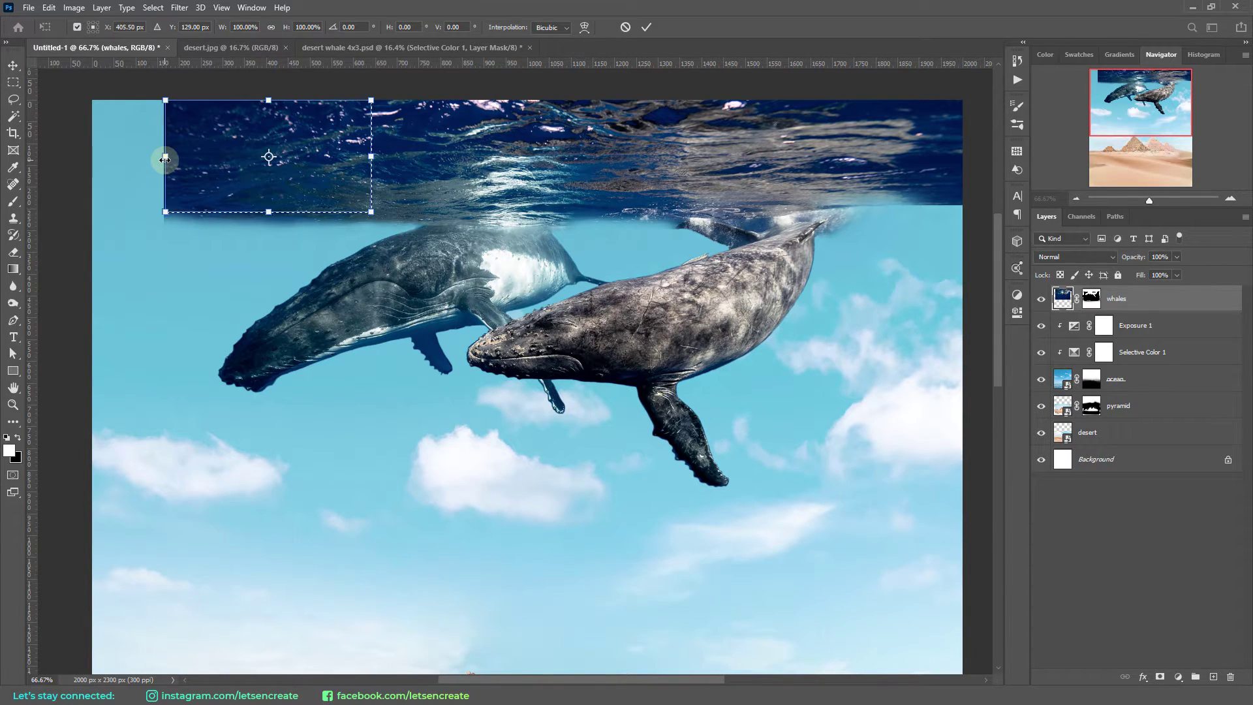
drag(165, 160, 89, 165)
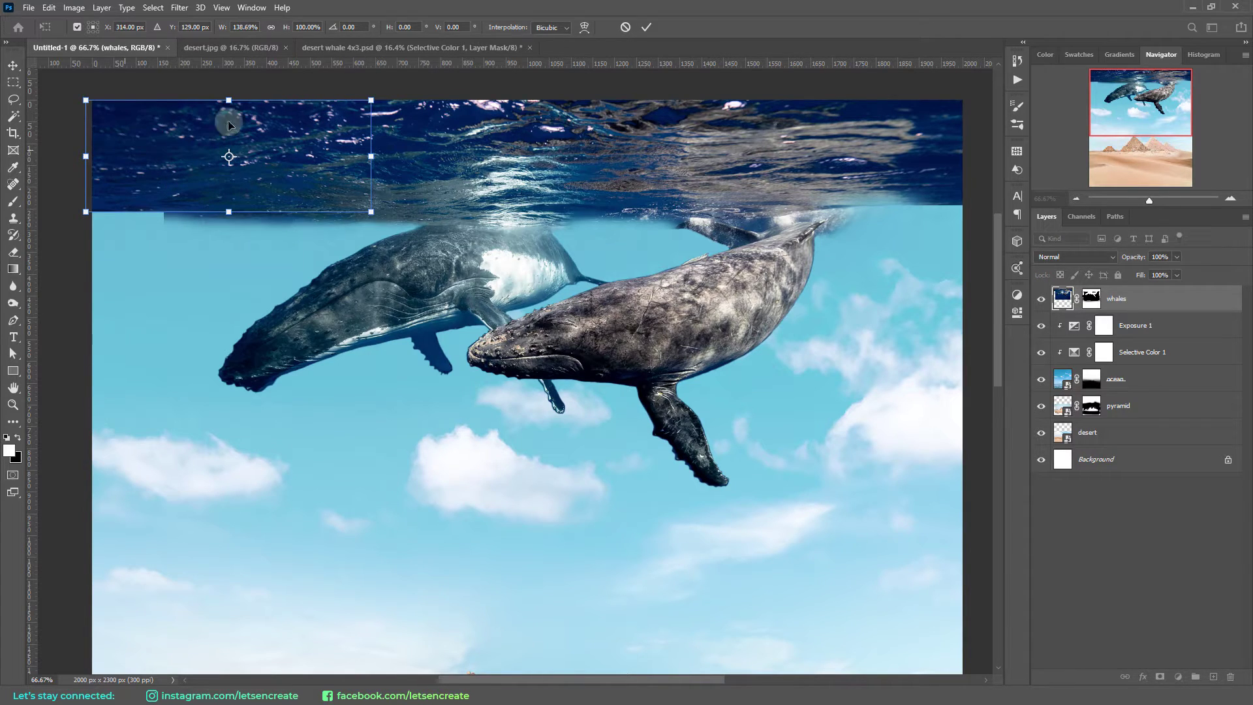
click(647, 26)
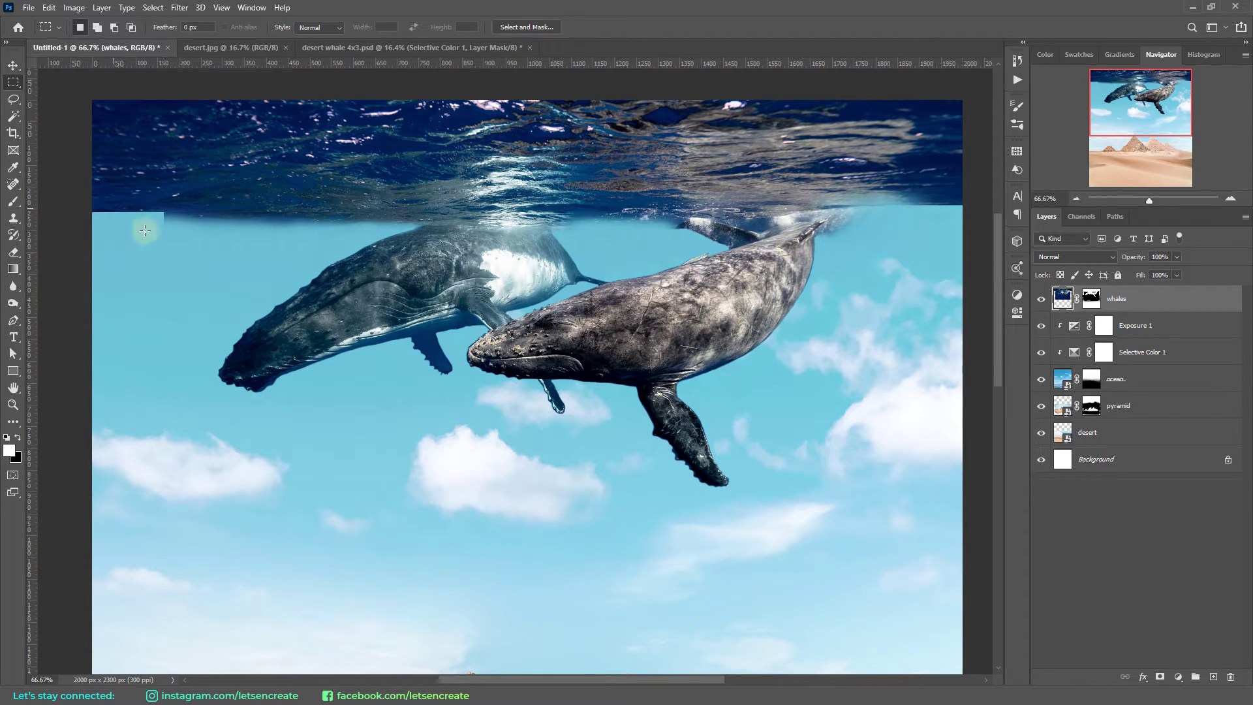
Paint black on the whales layer's mask to fade the hard lower edge of the stretched water at the canvas's left side
click(13, 201)
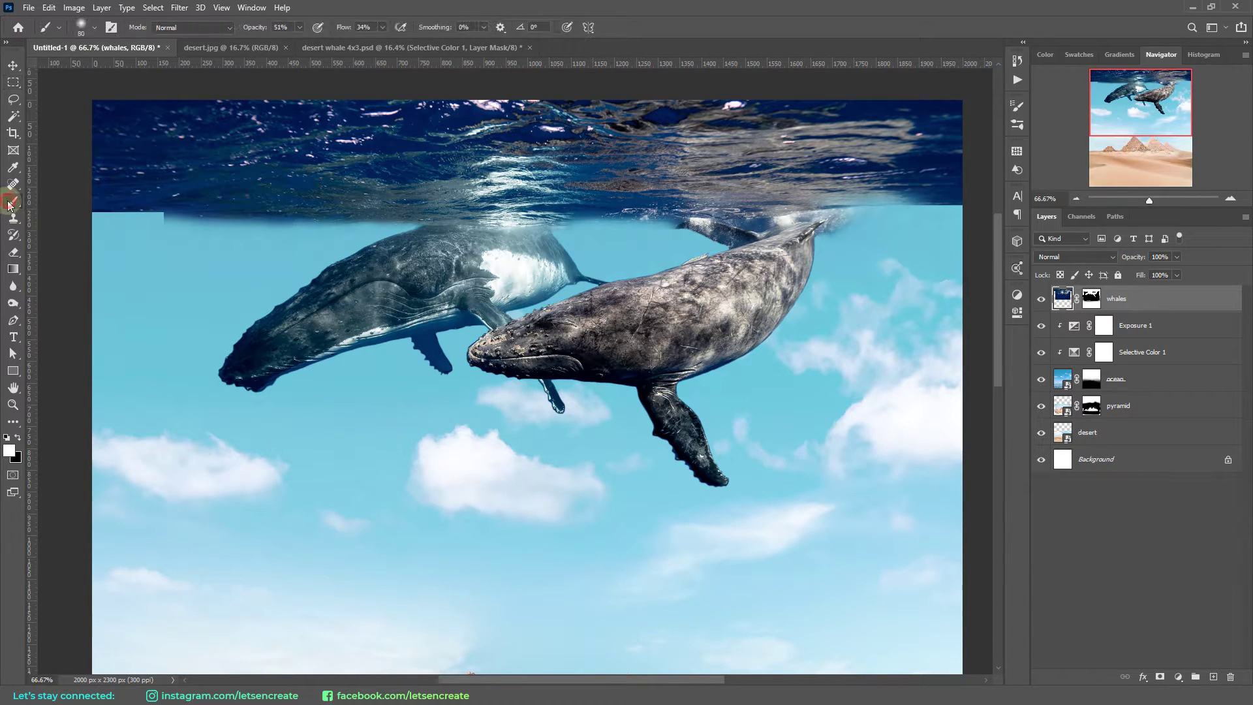
click(8, 437)
click(1091, 300)
click(1090, 302)
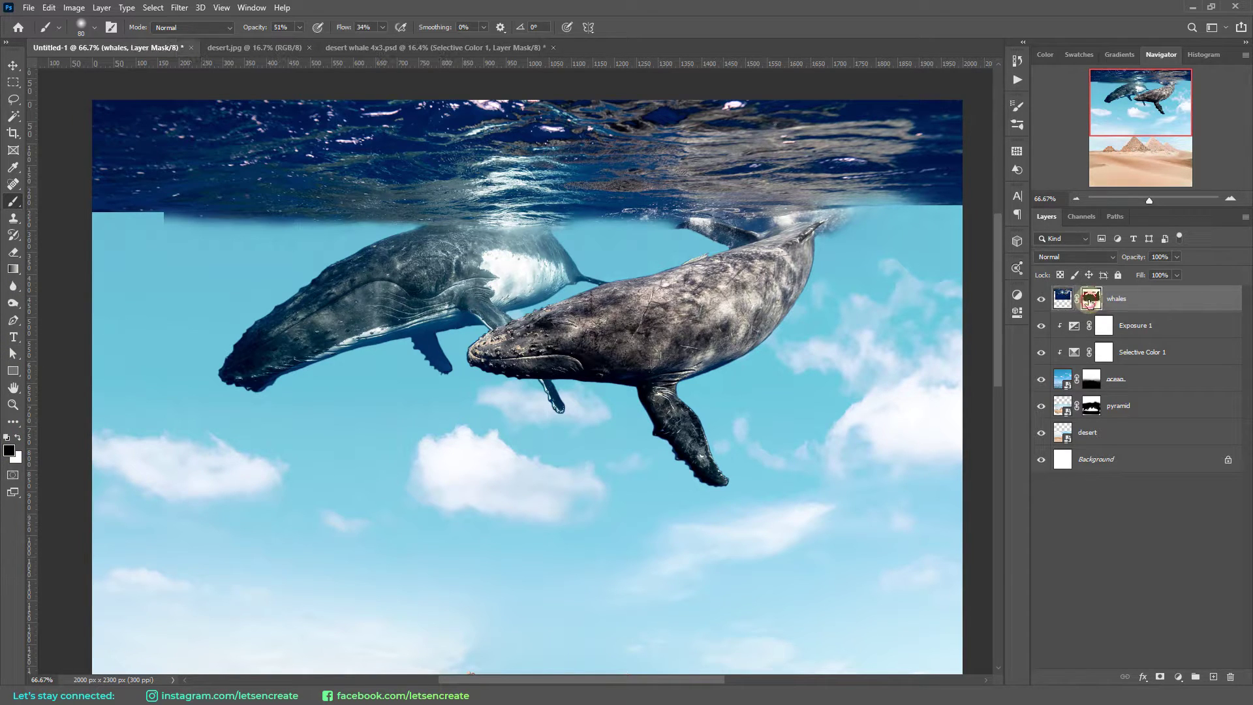
mouse_move(150, 219)
mouse_down()
mouse_move(163, 216)
mouse_move(12, 252)
mouse_up()
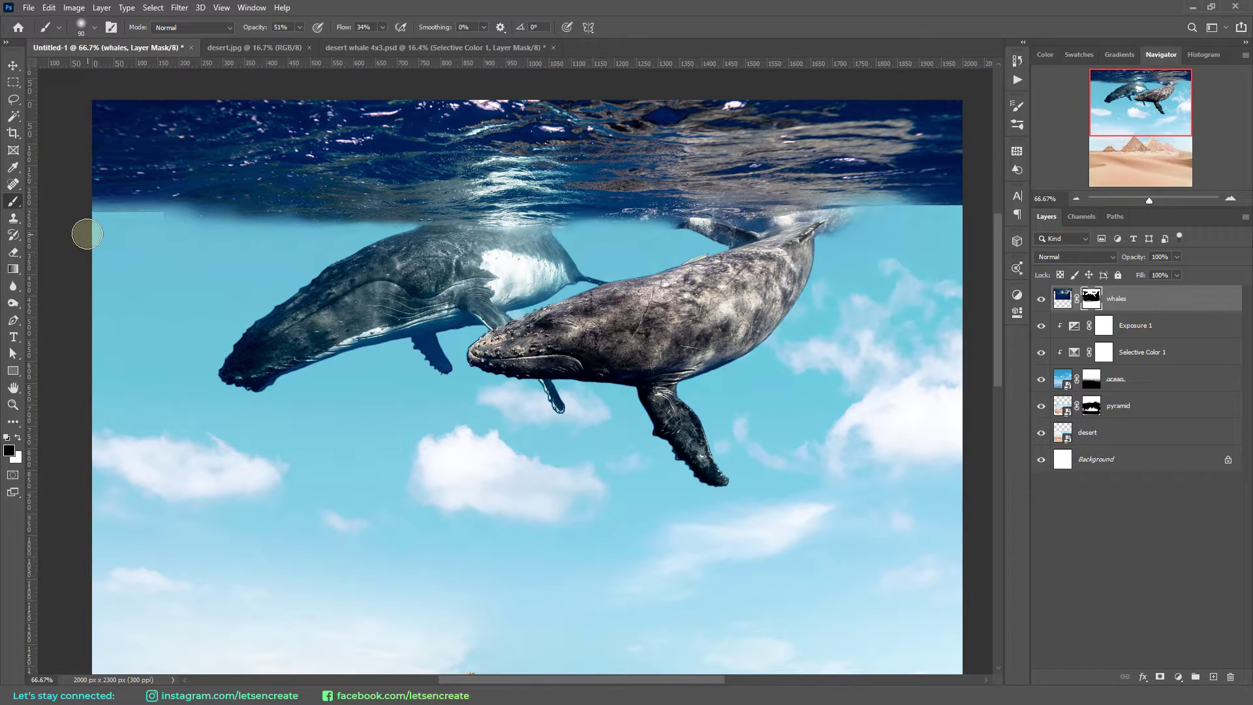
drag(192, 208, 98, 204)
Soften the water's lower edge on both sides of the canvas at 32% brush opacity and 16% flow, and raise the opacity to 57%
drag(256, 28, 242, 27)
drag(344, 27, 332, 27)
mouse_move(205, 224)
mouse_down()
mouse_move(78, 221)
mouse_move(307, 223)
mouse_up()
mouse_move(346, 224)
mouse_down()
mouse_move(228, 220)
mouse_move(335, 227)
mouse_up()
key(bracketright)
key(bracketright)
drag(912, 205, 951, 209)
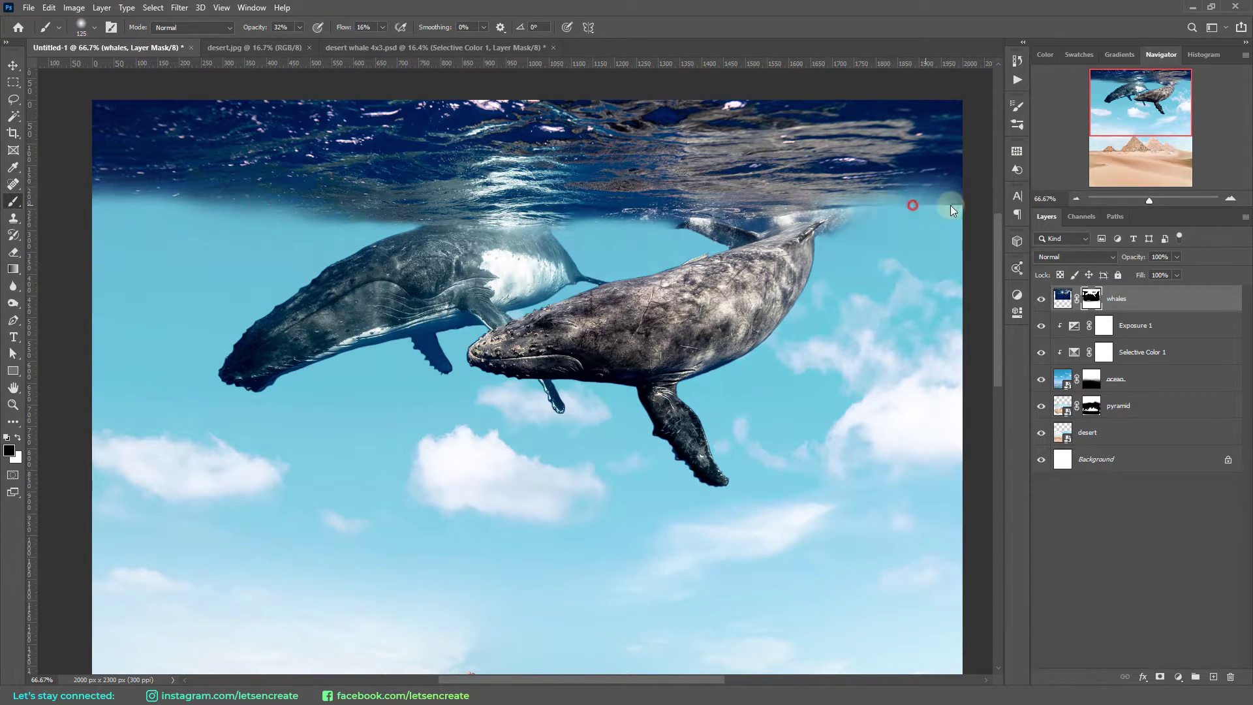
key(5)
key(7)
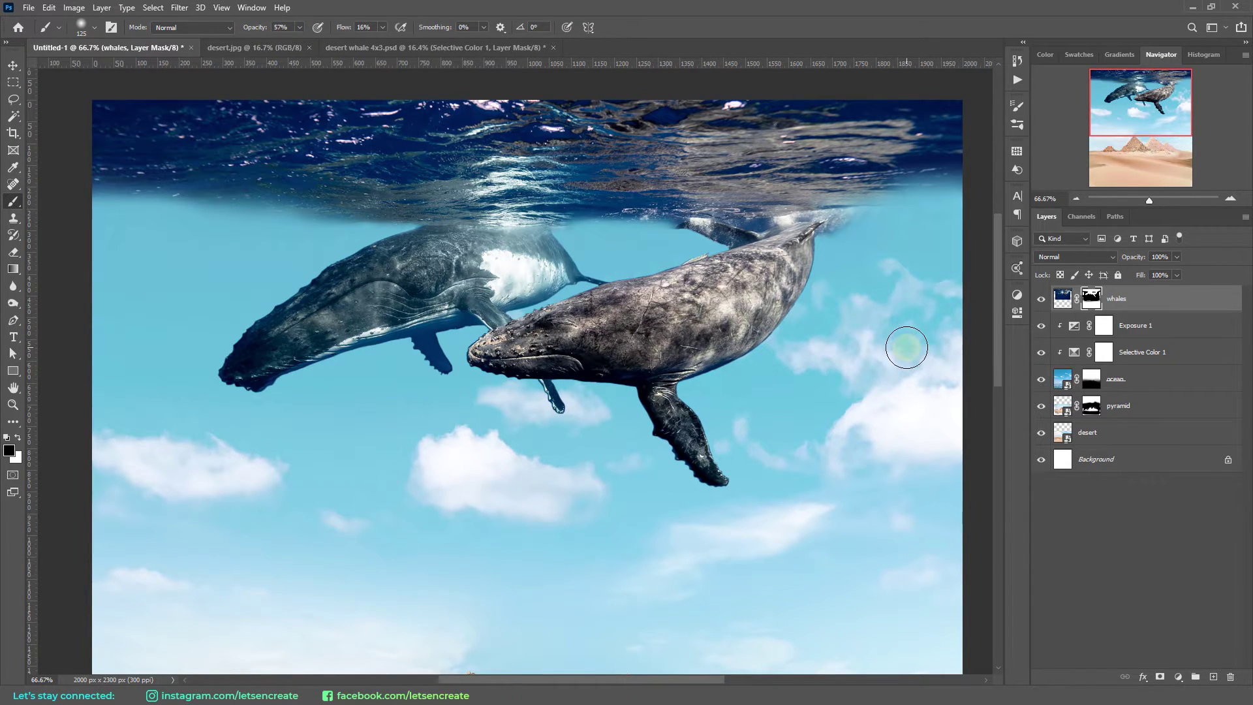
Add a Selective Color adjustment layer clipped to the whales layer
key(ctrl+0)
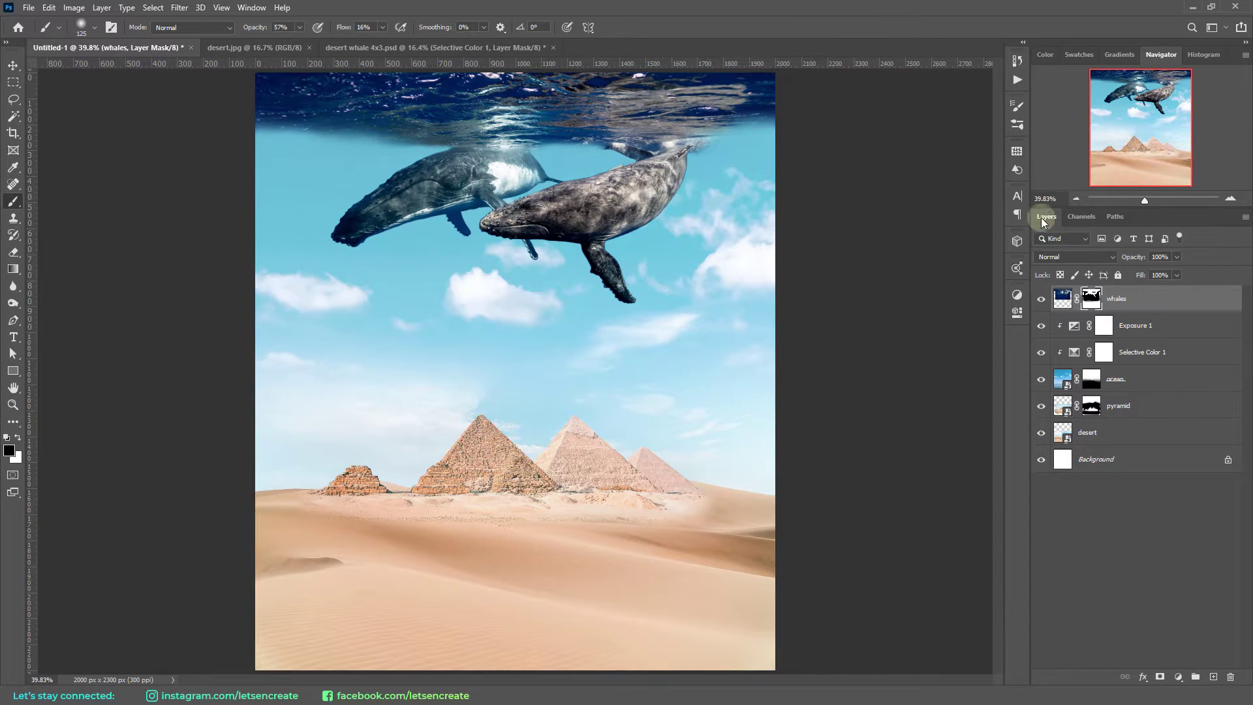
click(1164, 302)
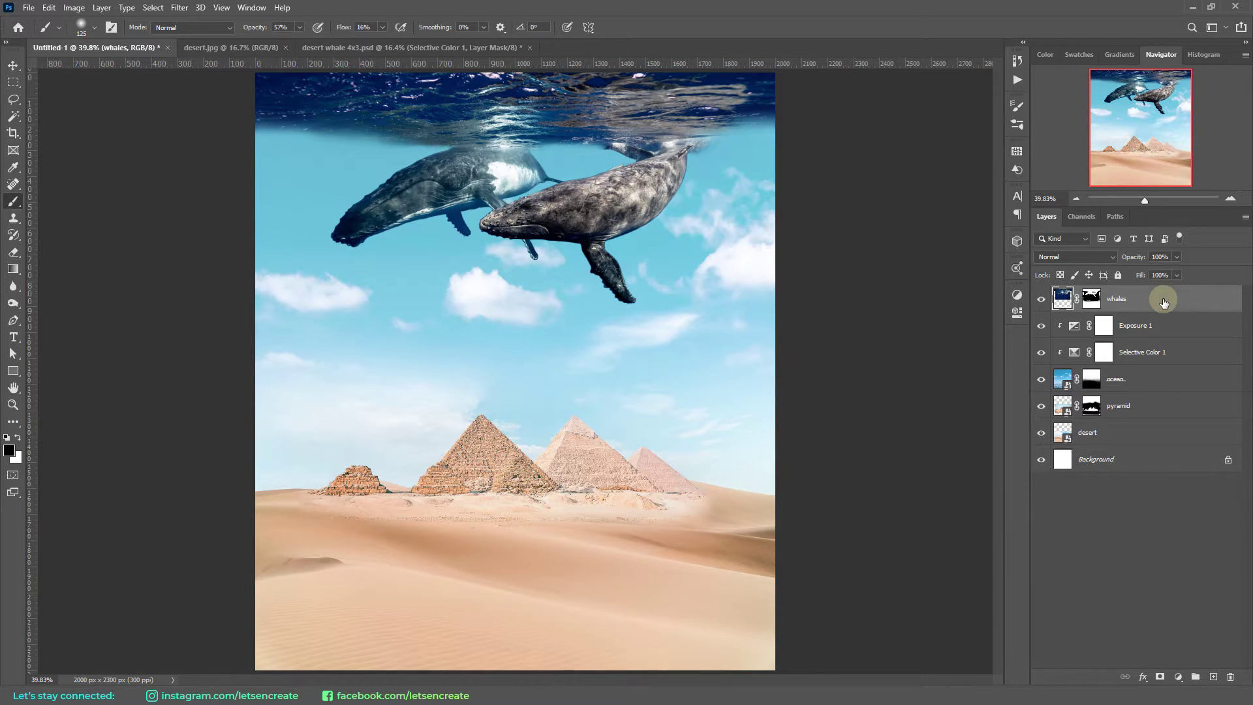
click(1178, 677)
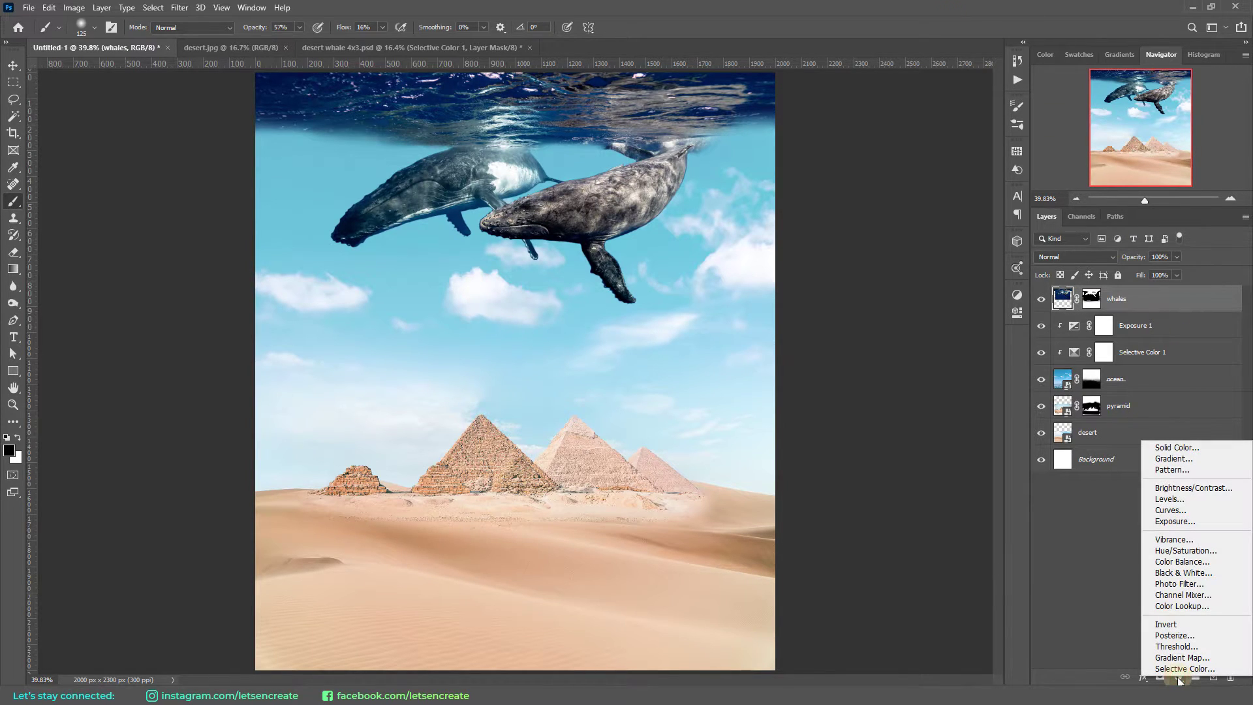
click(1183, 668)
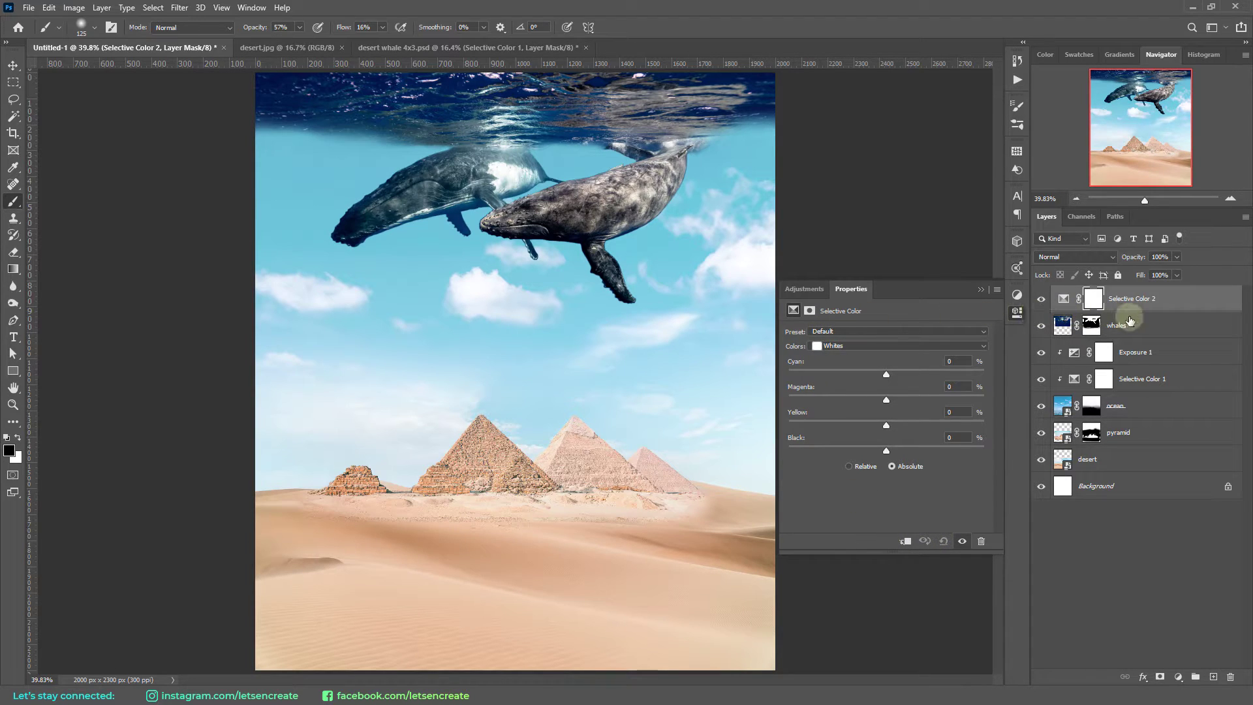
click(907, 542)
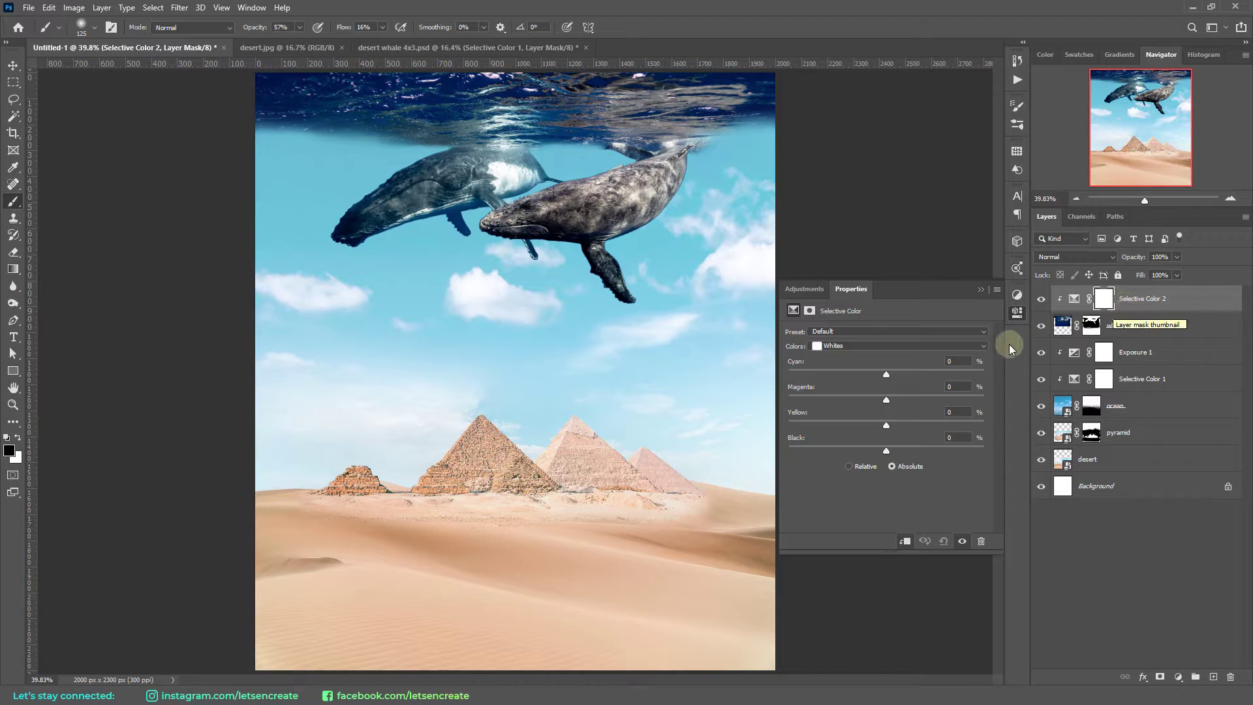
In the whales' Selective Color adjustment, set the Cyans to +3% yellow, and the Blues to +3% cyan and +69% yellow
click(833, 346)
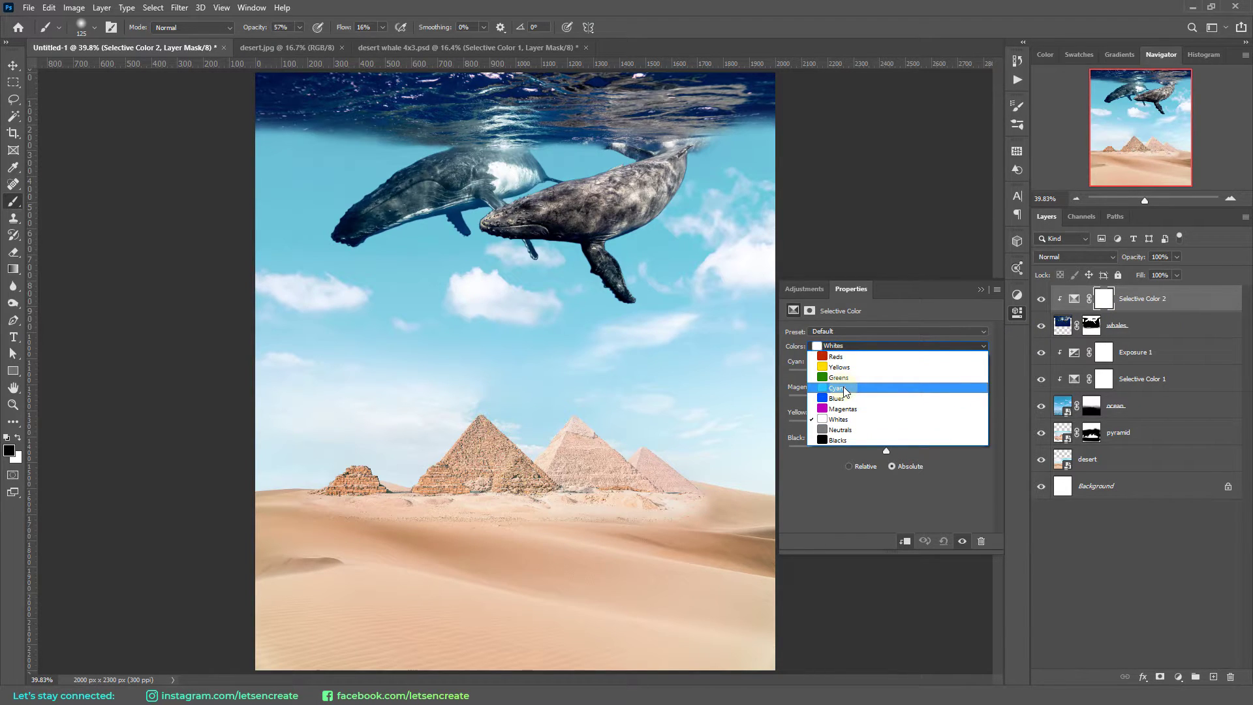
click(838, 389)
drag(884, 420, 886, 423)
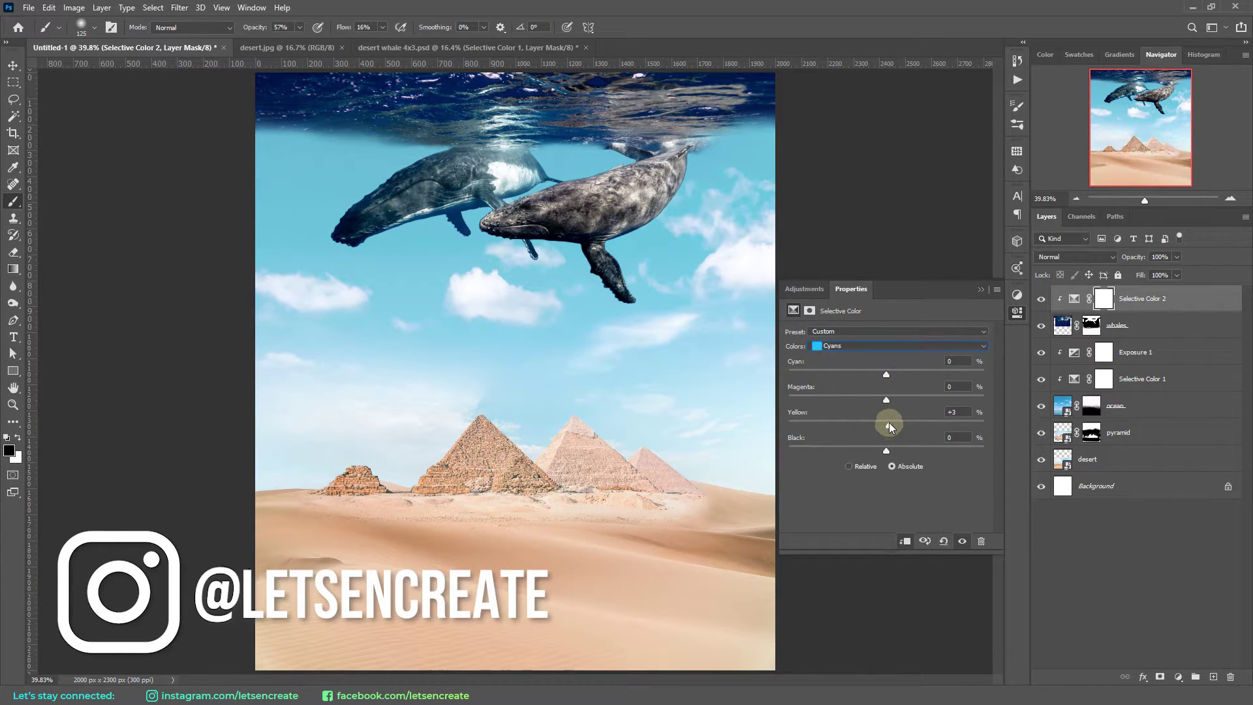
click(847, 339)
click(832, 401)
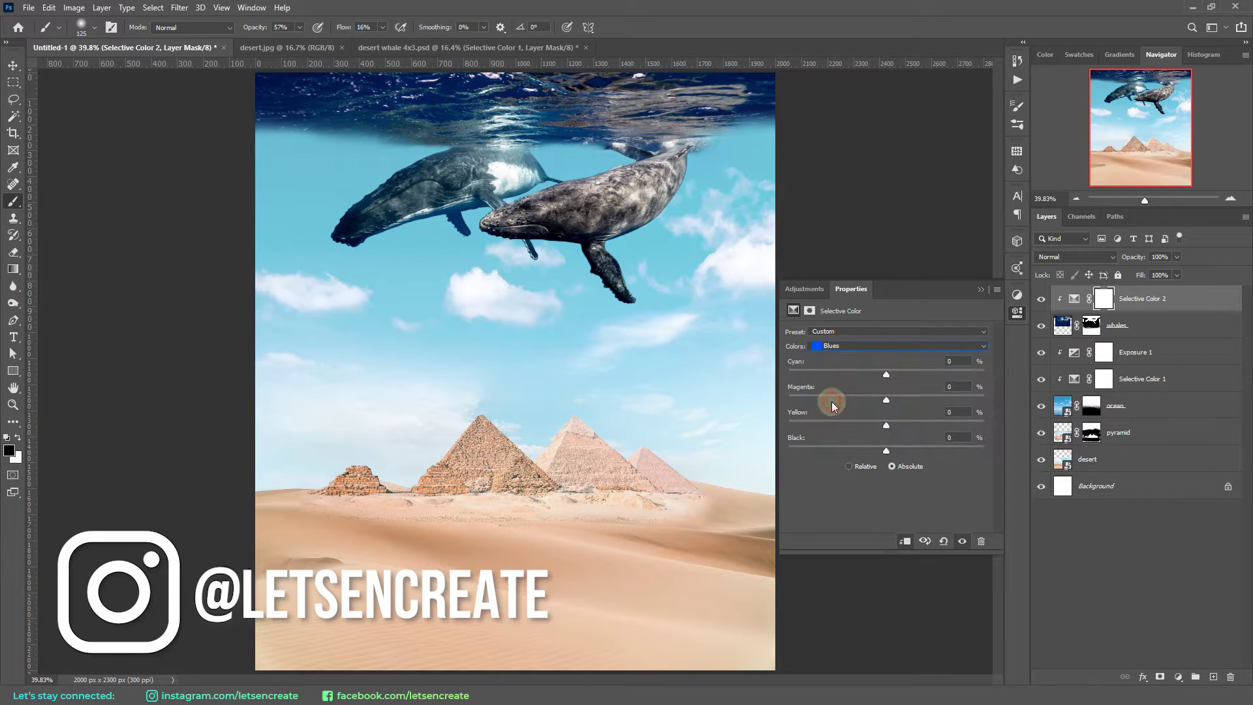
drag(887, 427, 889, 428)
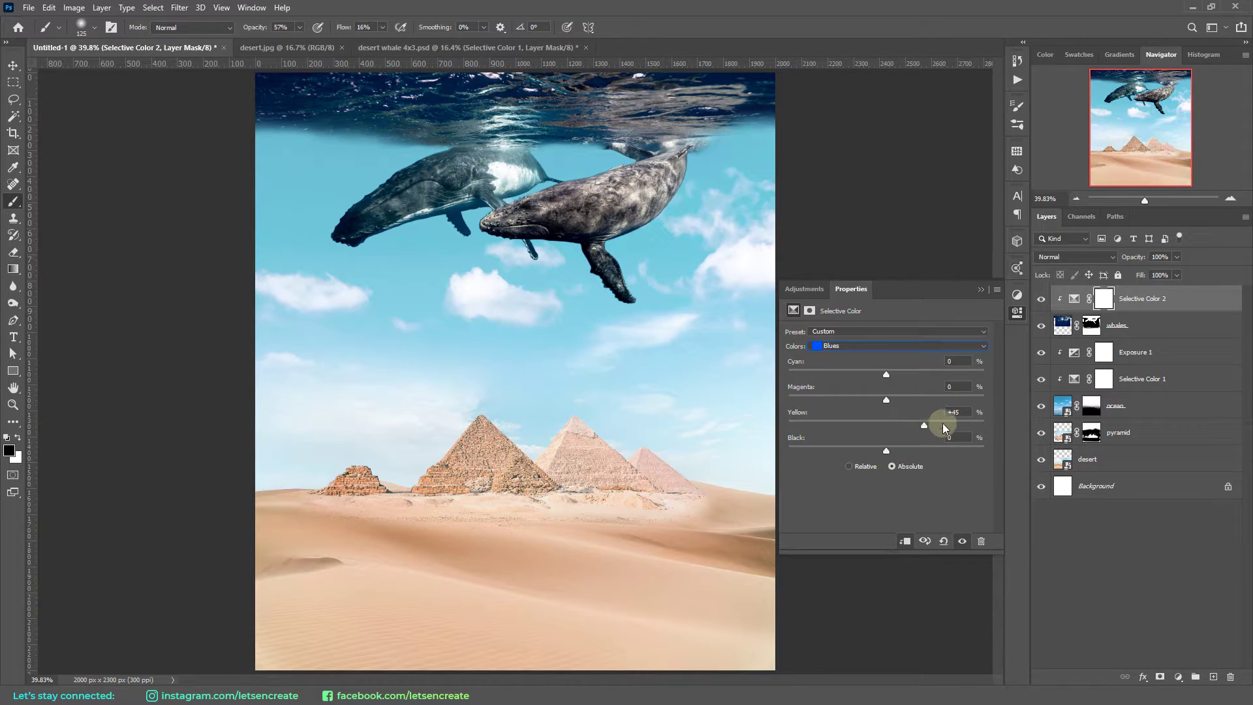
drag(952, 424, 954, 424)
drag(885, 373, 964, 384)
Add an Exposure adjustment above the Selective Color 2 layer and clip it to the whales layer
click(1195, 295)
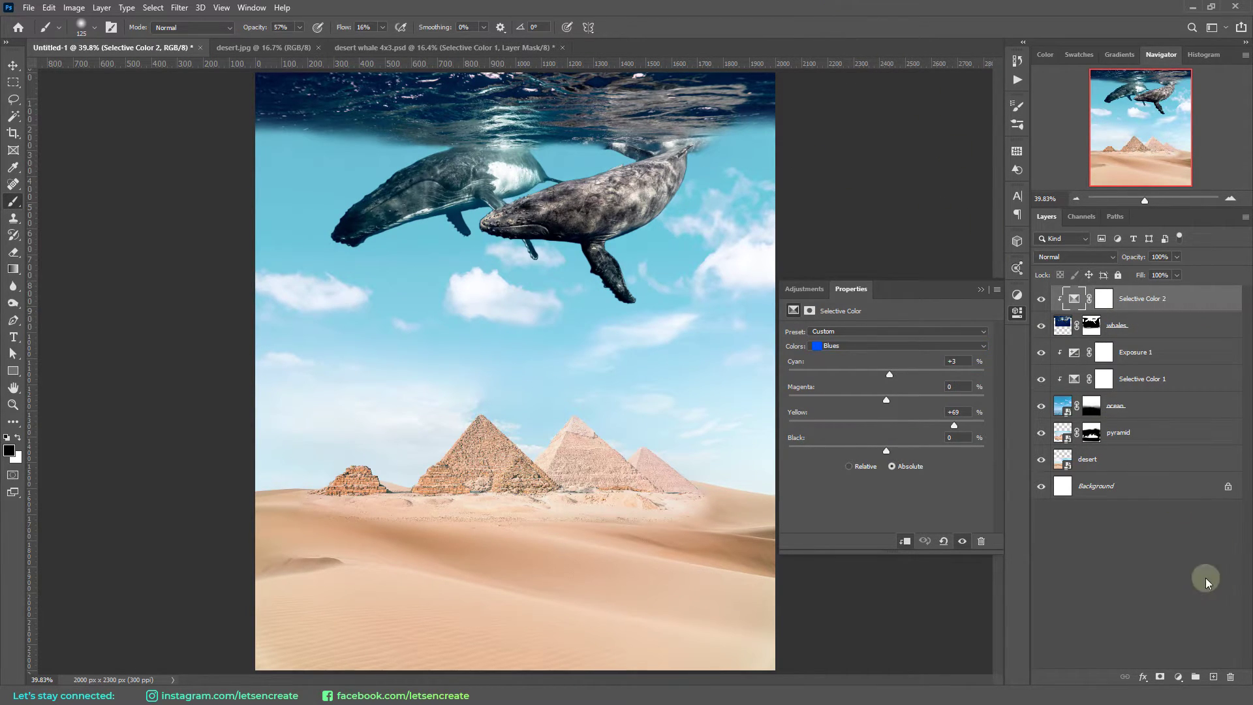
click(1179, 679)
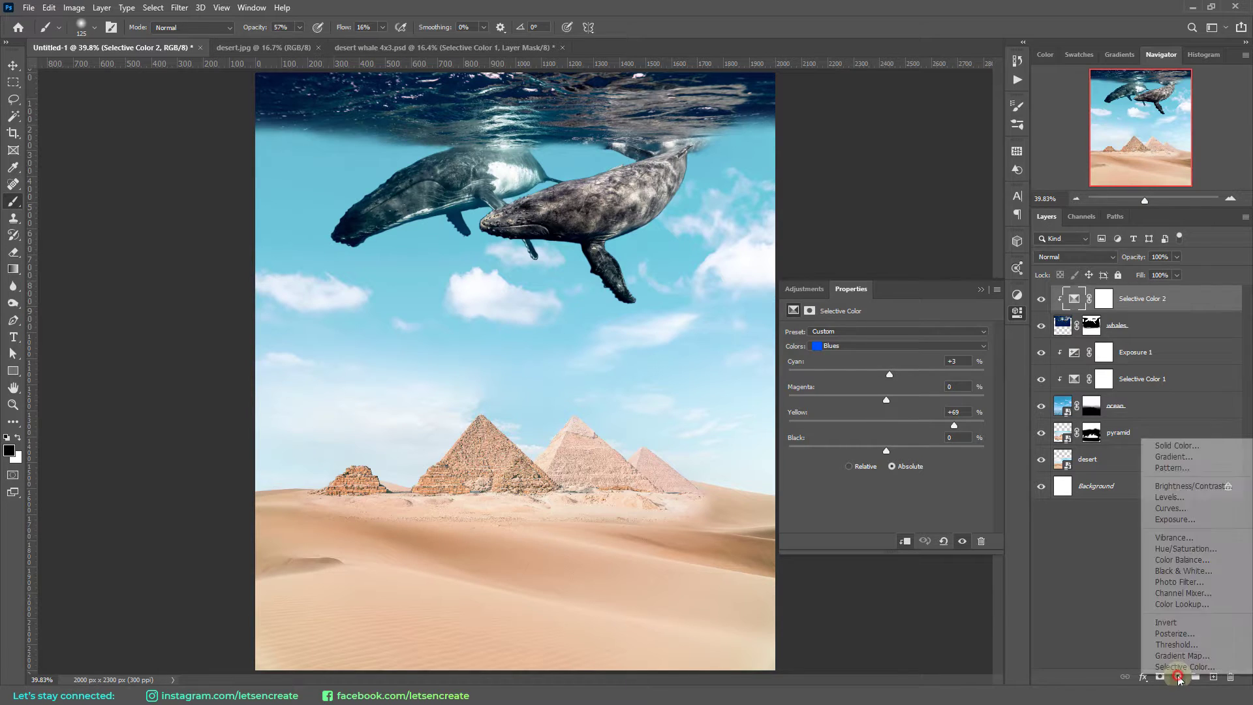
click(1176, 519)
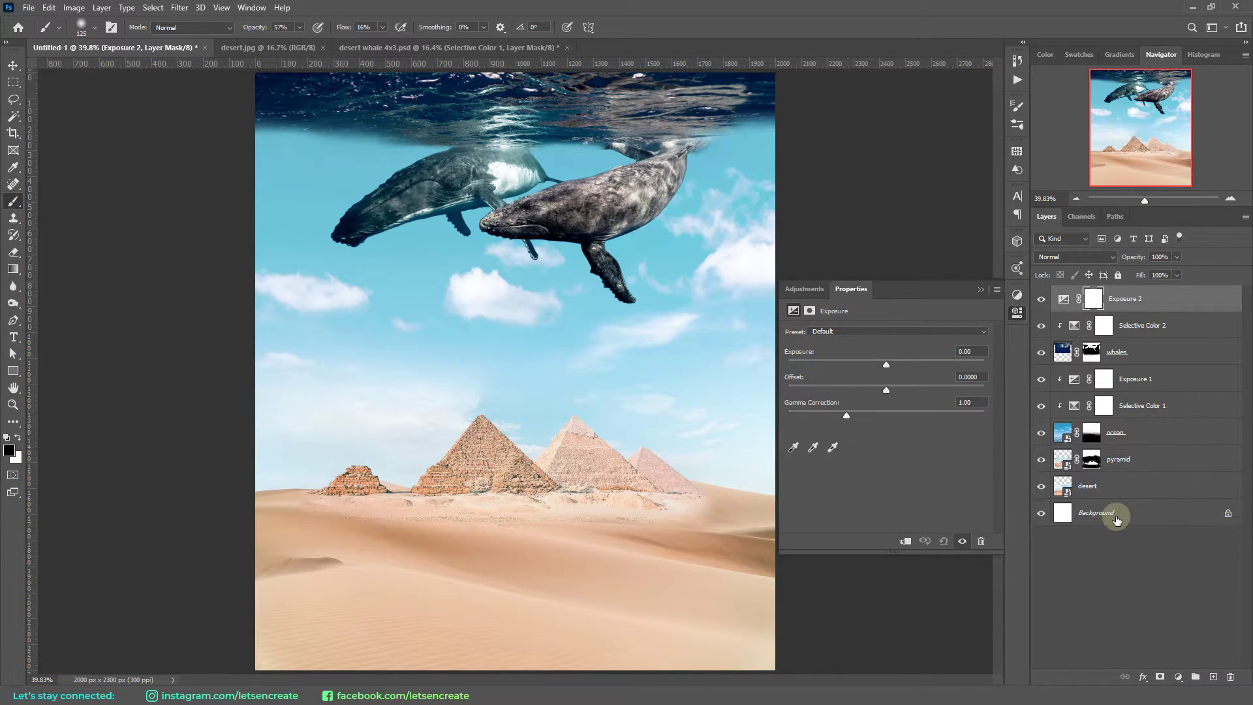
click(908, 541)
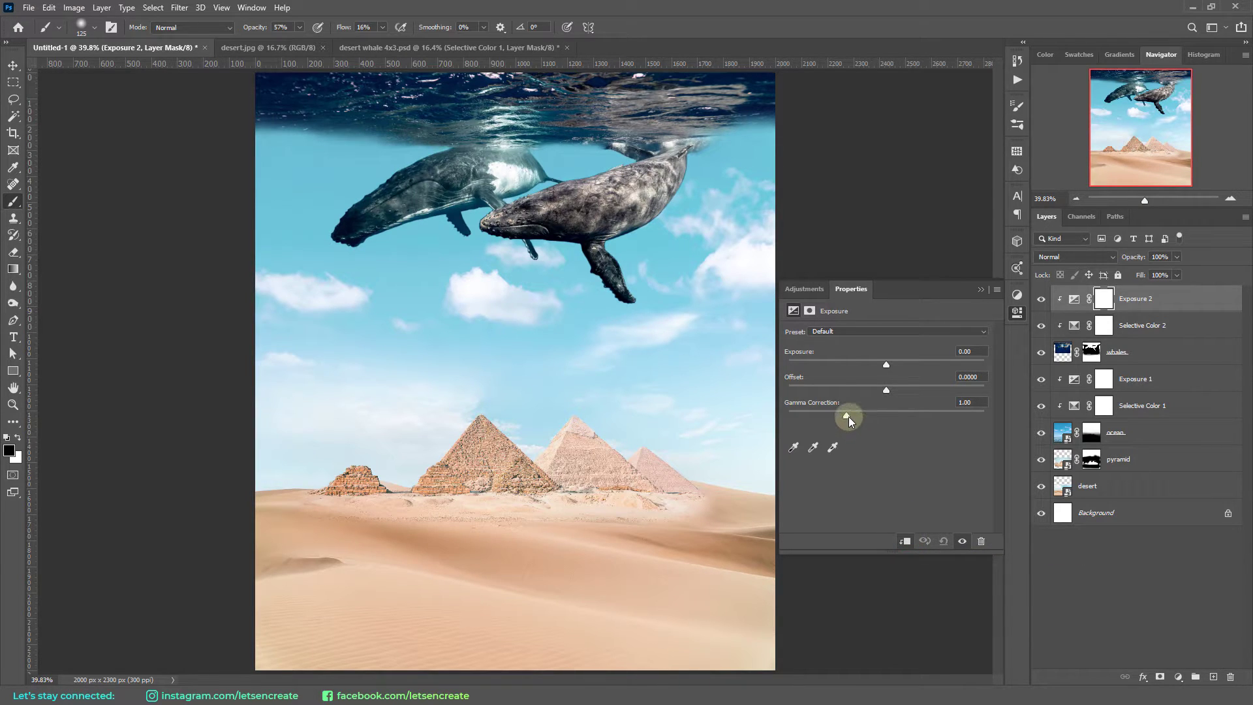
Lighten the whales and water by setting the clipped adjustment's exposure to -0.62 and gamma correction to 3.21
drag(844, 416, 820, 416)
drag(886, 364, 885, 367)
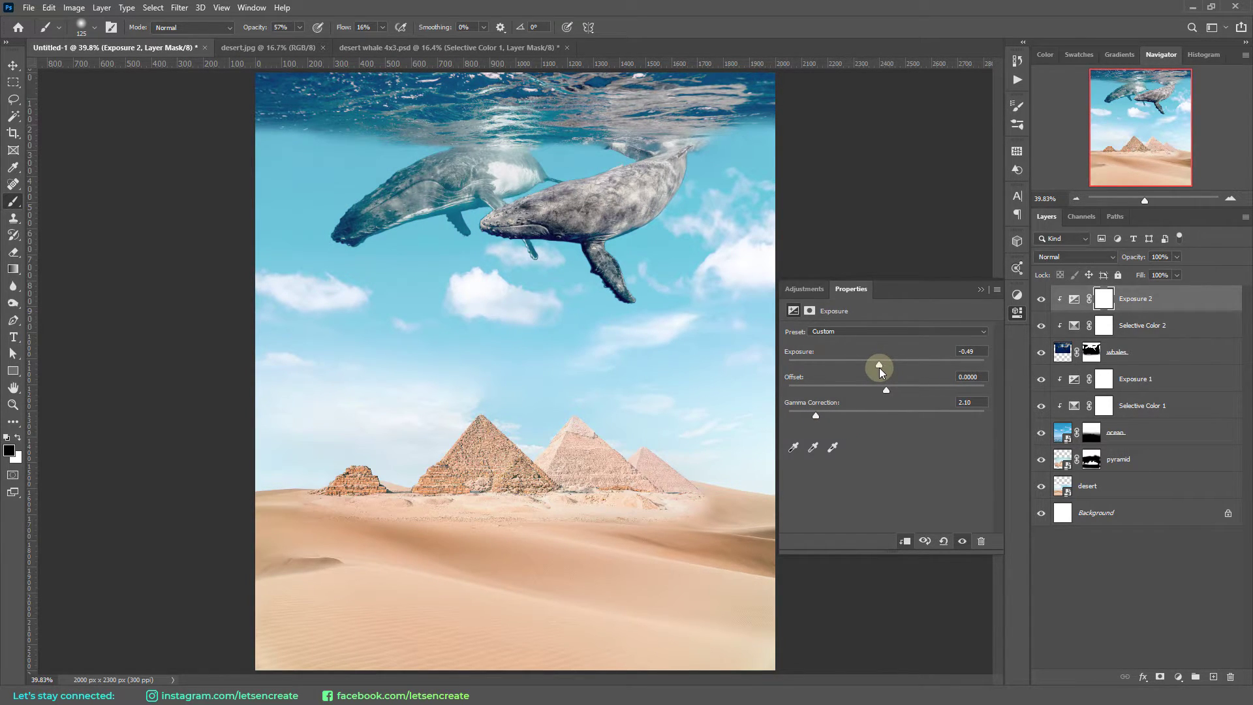
drag(879, 366, 880, 368)
drag(813, 411, 801, 407)
drag(871, 363, 878, 366)
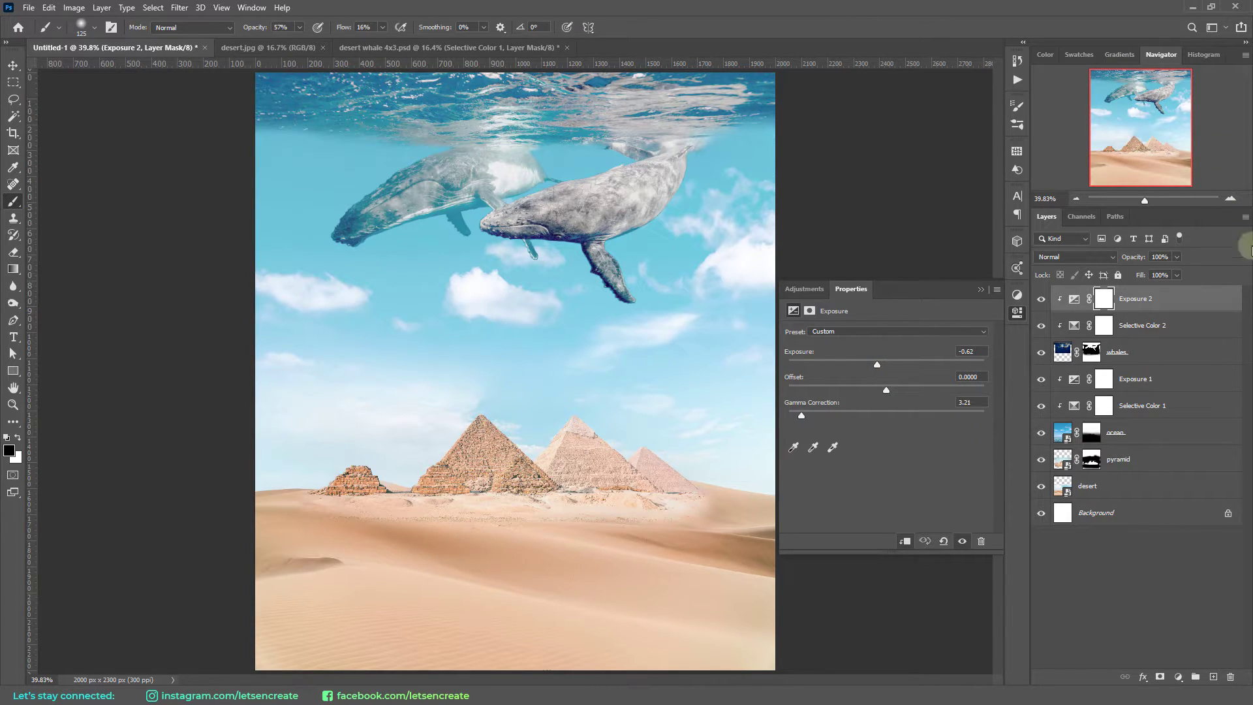
Create a new layer above Exposure 2, clip it to the whales layer, and set its blend mode to Screen
click(1216, 676)
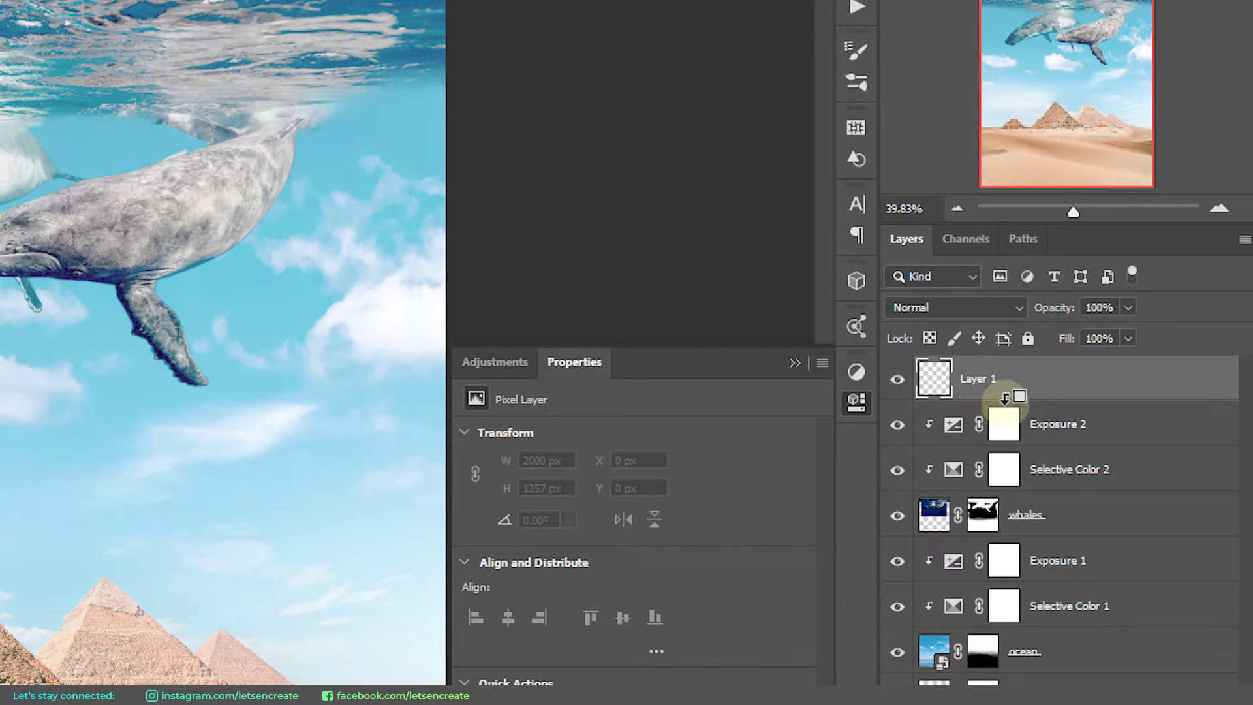
alt+click(958, 400)
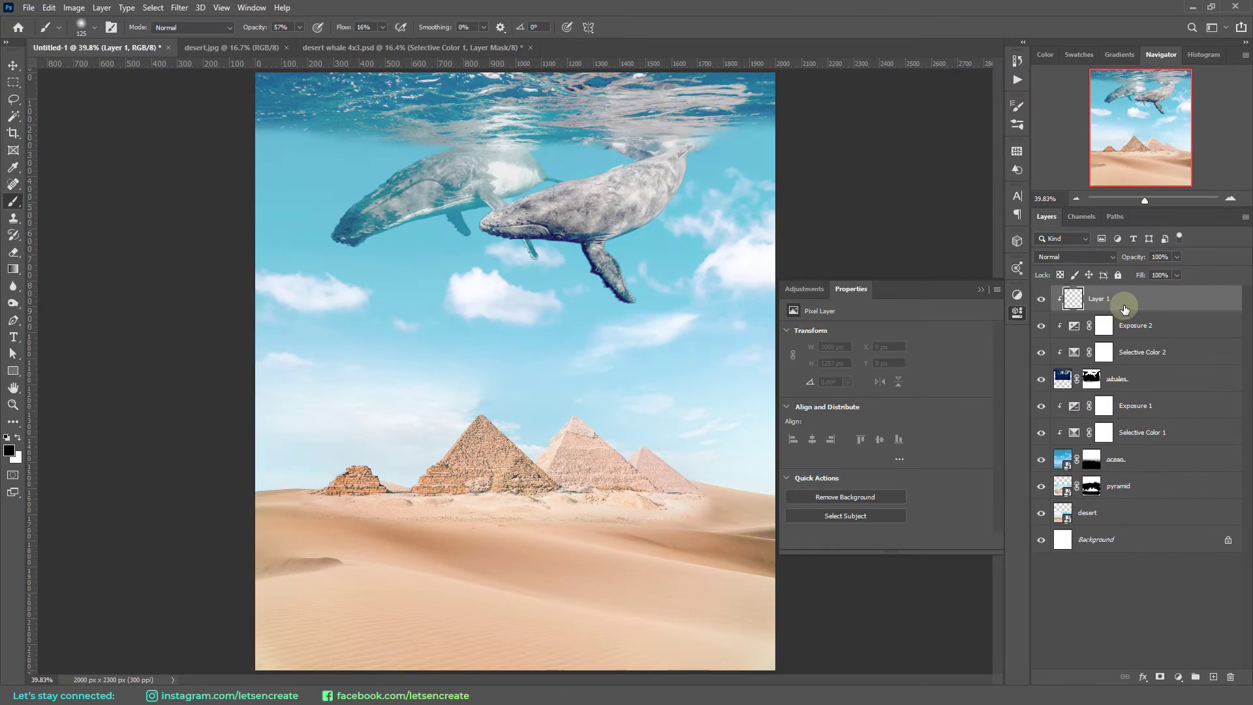
click(1052, 256)
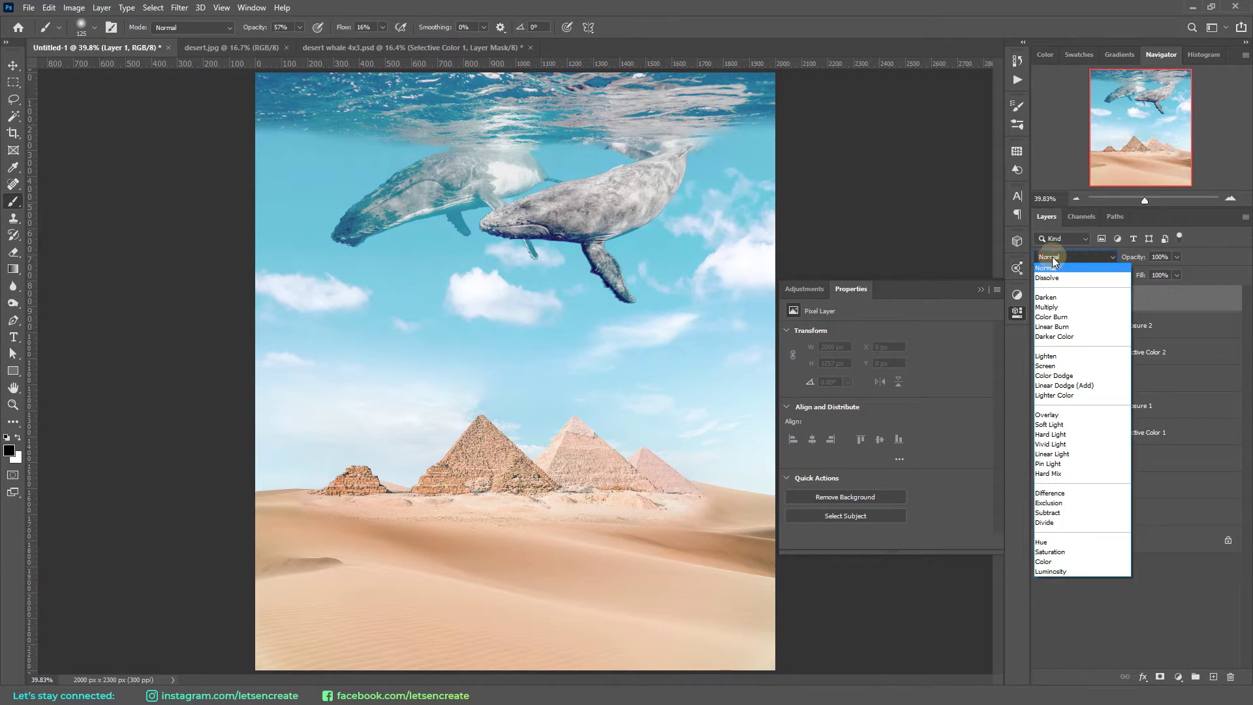
click(1055, 356)
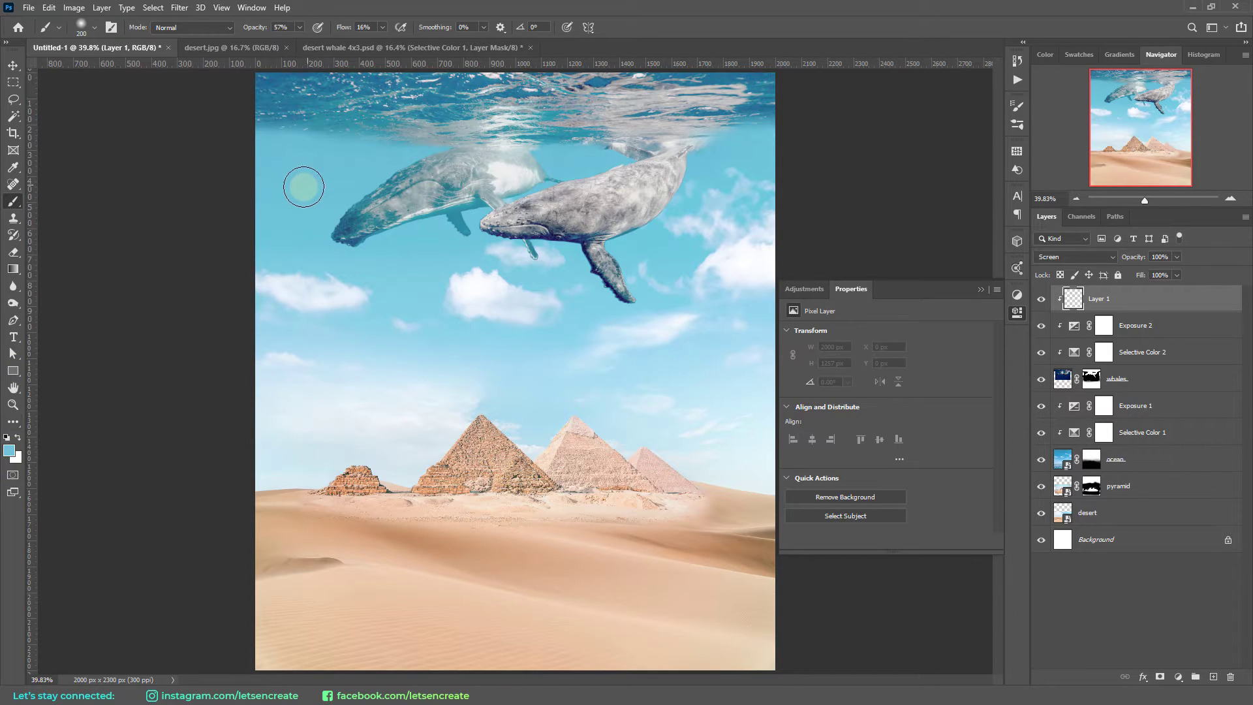
Enlarge the brush, lower it to 42% opacity with reduced flow, and paint light blue haze across the full width of the surface water
key(bracketright)
key(bracketright)
key(bracketright)
key(bracketright)
mouse_move(253, 103)
mouse_down()
mouse_move(300, 101)
mouse_move(245, 91)
mouse_move(339, 93)
mouse_move(224, 71)
mouse_up()
drag(259, 29, 250, 30)
drag(348, 31, 338, 32)
key(bracketright)
key(bracketright)
drag(273, 85, 771, 99)
Set the brush flow to 18% and paint more light blue haze along the water's lower edge above the whales
drag(340, 28, 350, 28)
mouse_move(741, 94)
mouse_down()
mouse_move(563, 76)
mouse_move(468, 85)
mouse_move(319, 129)
mouse_up()
key(bracketleft)
key(bracketleft)
key(bracketleft)
key(bracketleft)
drag(425, 143, 369, 137)
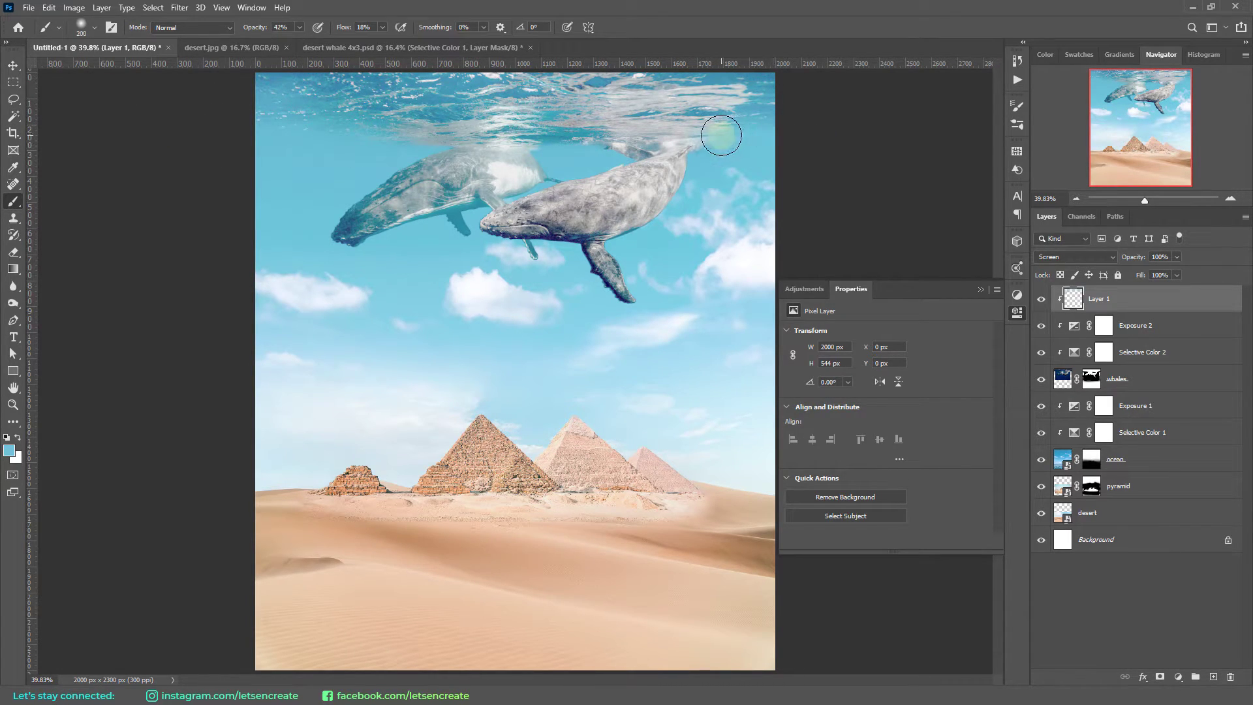
key(bracketright)
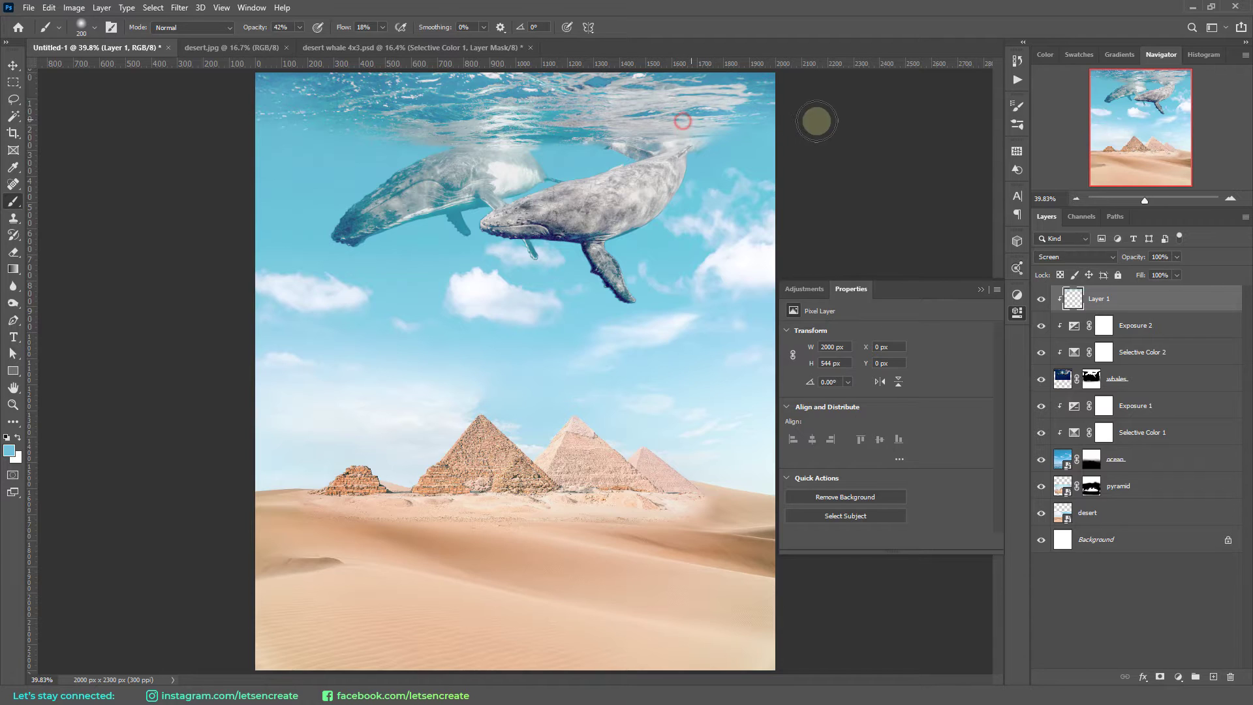
key(bracketleft)
key(bracketleft)
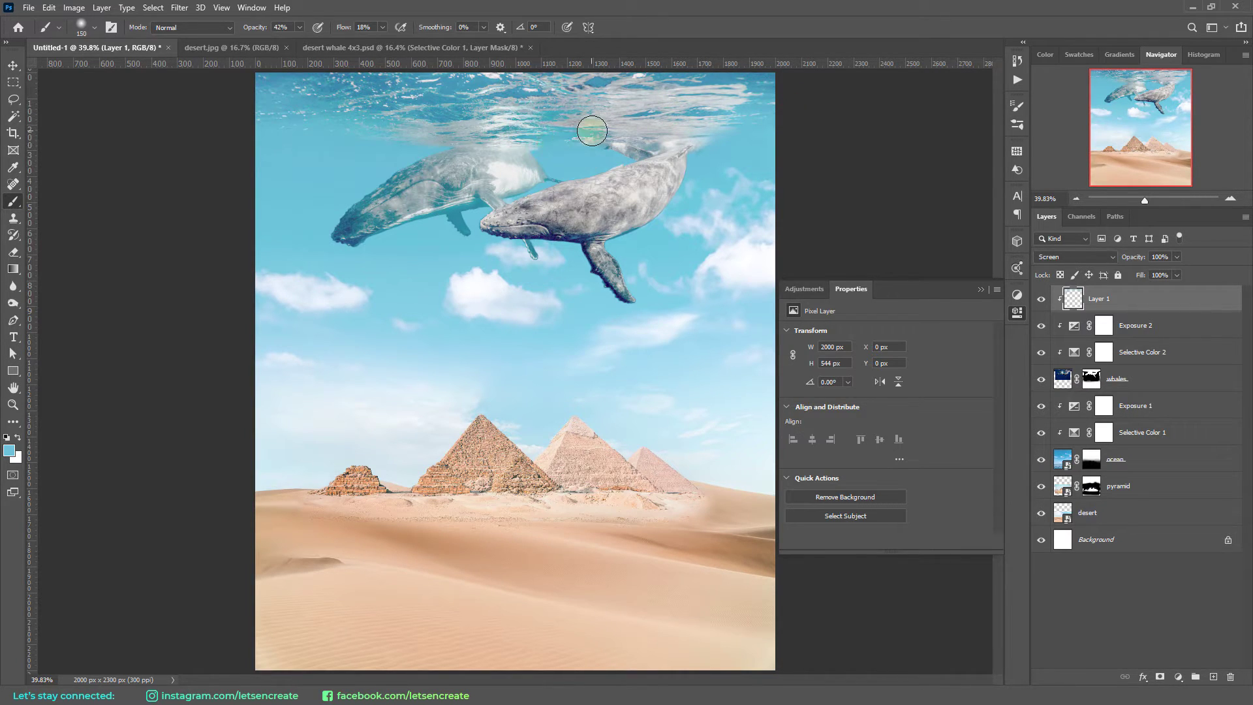
Set the brush to 29% opacity, 11% flow and size 250, and add fainter haze to the water above the rear whale
drag(258, 28, 249, 28)
drag(351, 28, 346, 28)
key(bracketright)
key(bracketright)
key(bracketright)
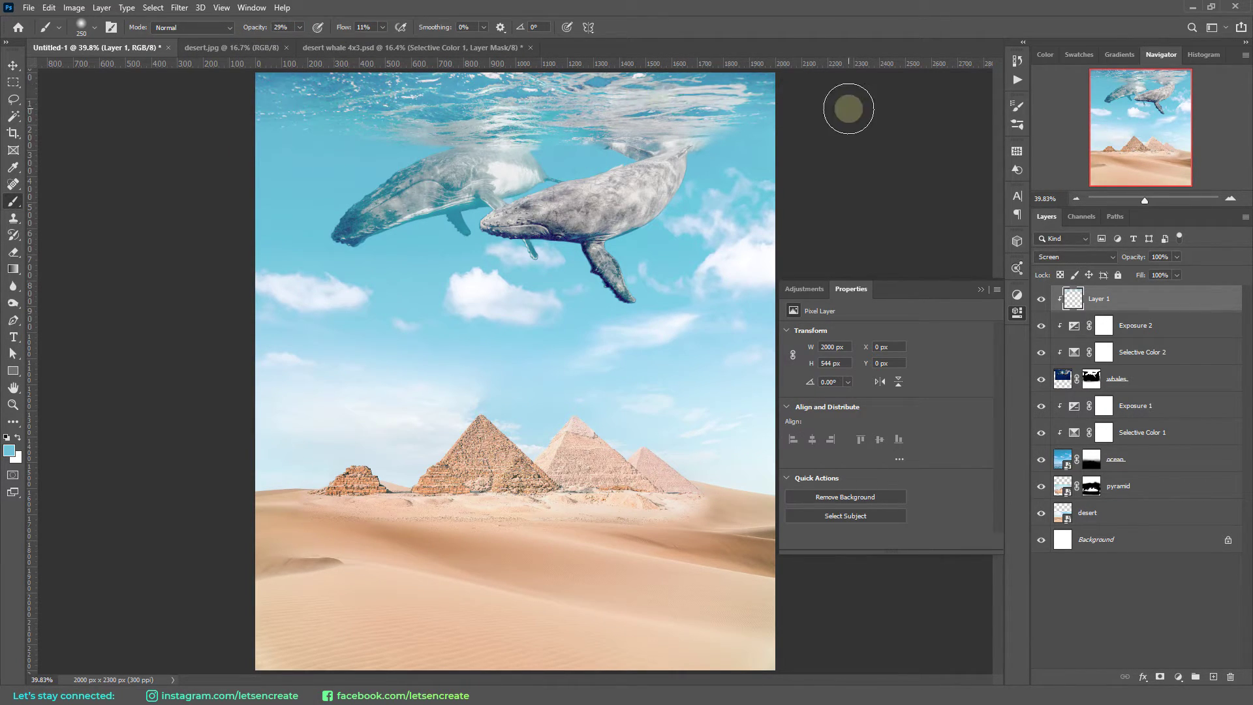
click(386, 127)
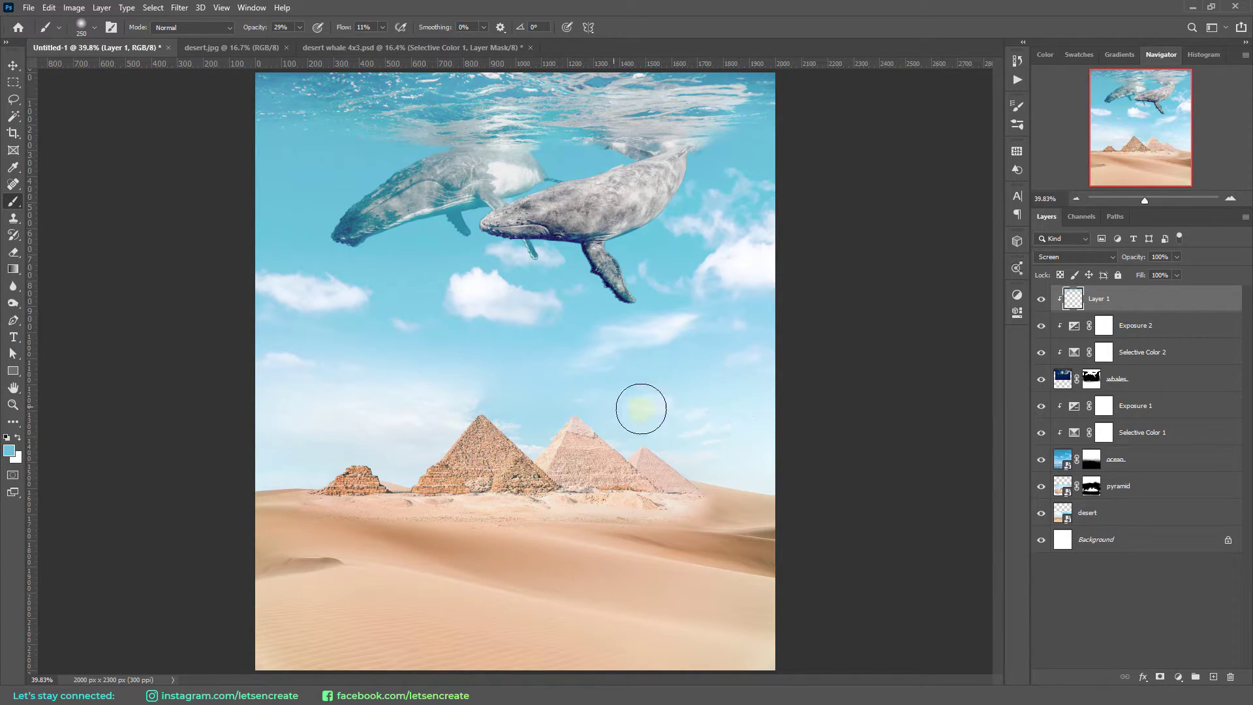
Create a new layer above Exposure 1, clip it to the ocean layer, and change its blend mode
click(1183, 408)
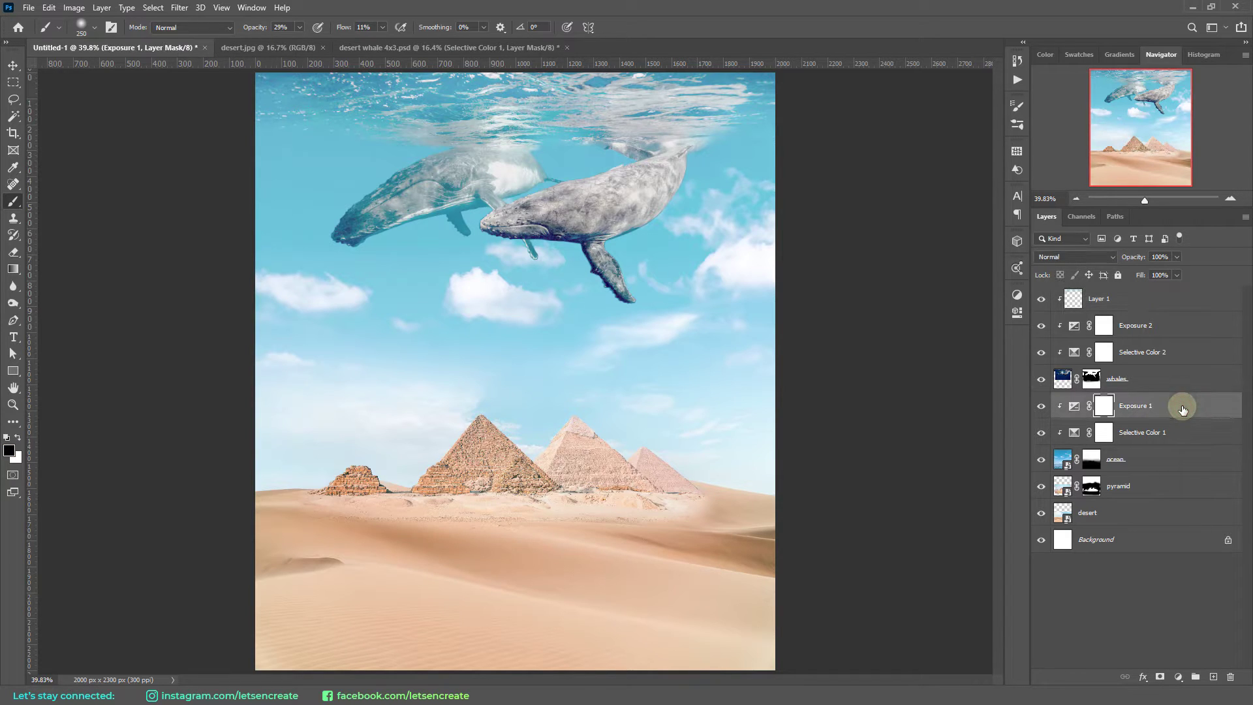
click(1213, 677)
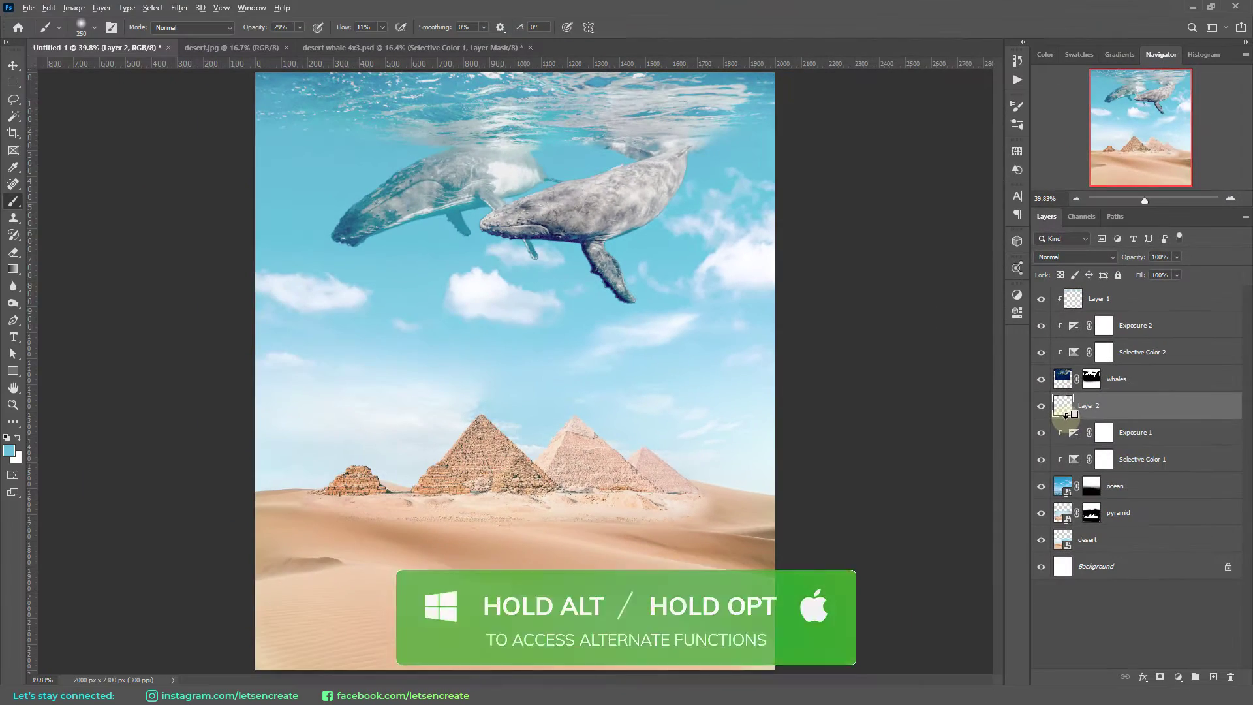
alt+click(1065, 419)
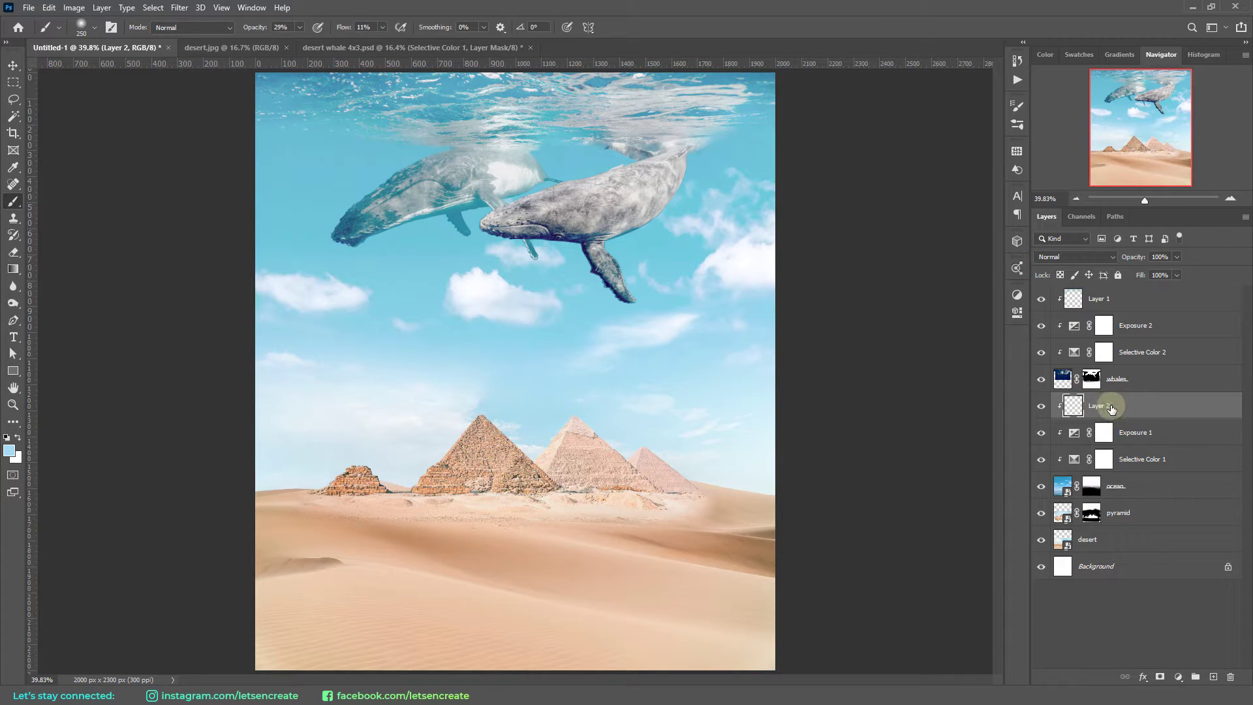
click(1057, 257)
click(1043, 545)
Paint soft light blue haze in broad strokes on the new layer clipped to the ocean
click(338, 335)
click(482, 6)
key(3)
drag(398, 330, 713, 335)
drag(628, 336, 745, 353)
mouse_move(658, 316)
mouse_down()
mouse_move(705, 330)
mouse_move(699, 296)
mouse_move(666, 340)
mouse_move(546, 396)
mouse_up()
Set the brush to size 400, 21% opacity and 28% flow, and paint more light blue haze on the ocean's clipped layer
drag(242, 28, 255, 29)
drag(343, 30, 359, 31)
key(])
key(])
drag(254, 27, 235, 27)
drag(344, 26, 338, 27)
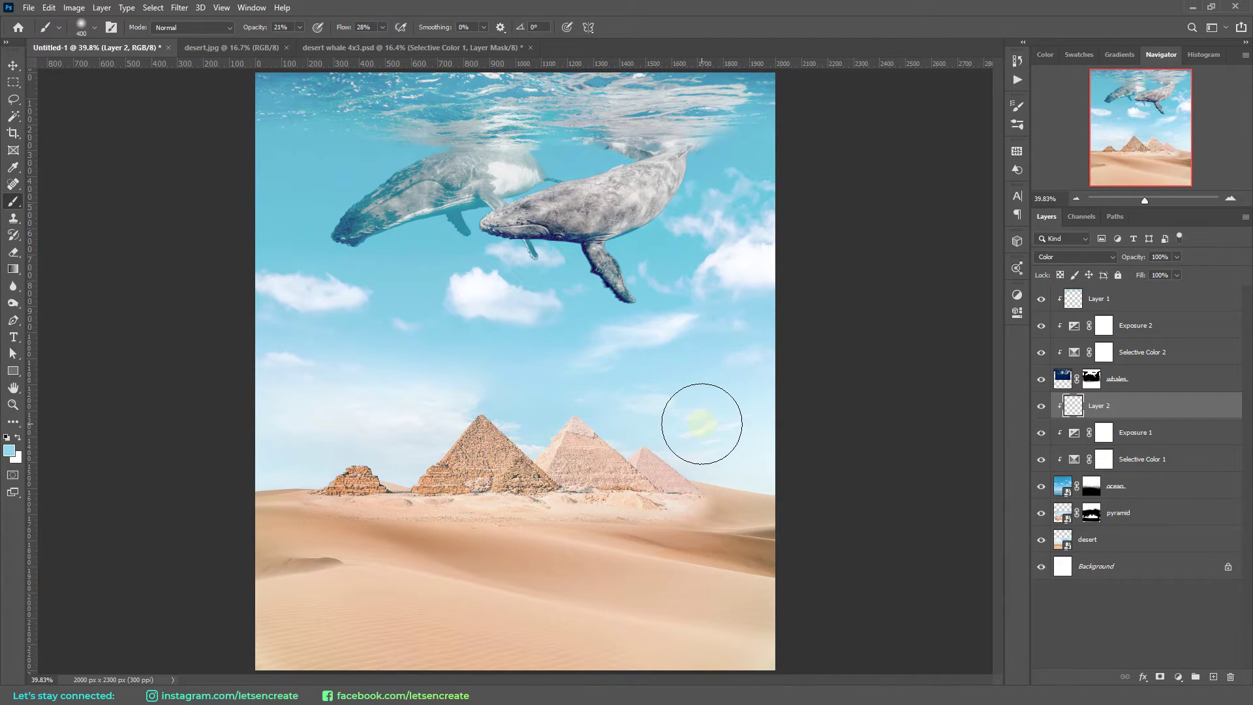
mouse_move(702, 424)
mouse_down()
mouse_move(697, 364)
mouse_move(673, 415)
mouse_up()
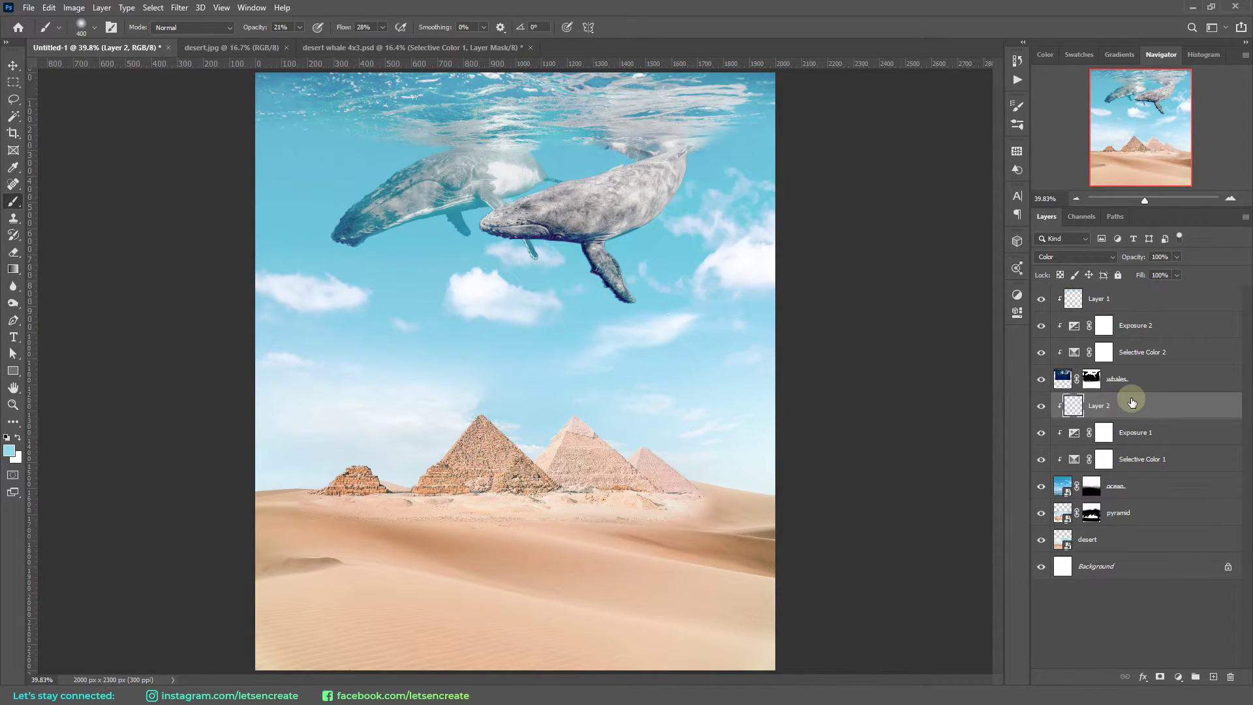
Place the camel riders image above Layer 1 at its fitted full-canvas width
click(1162, 301)
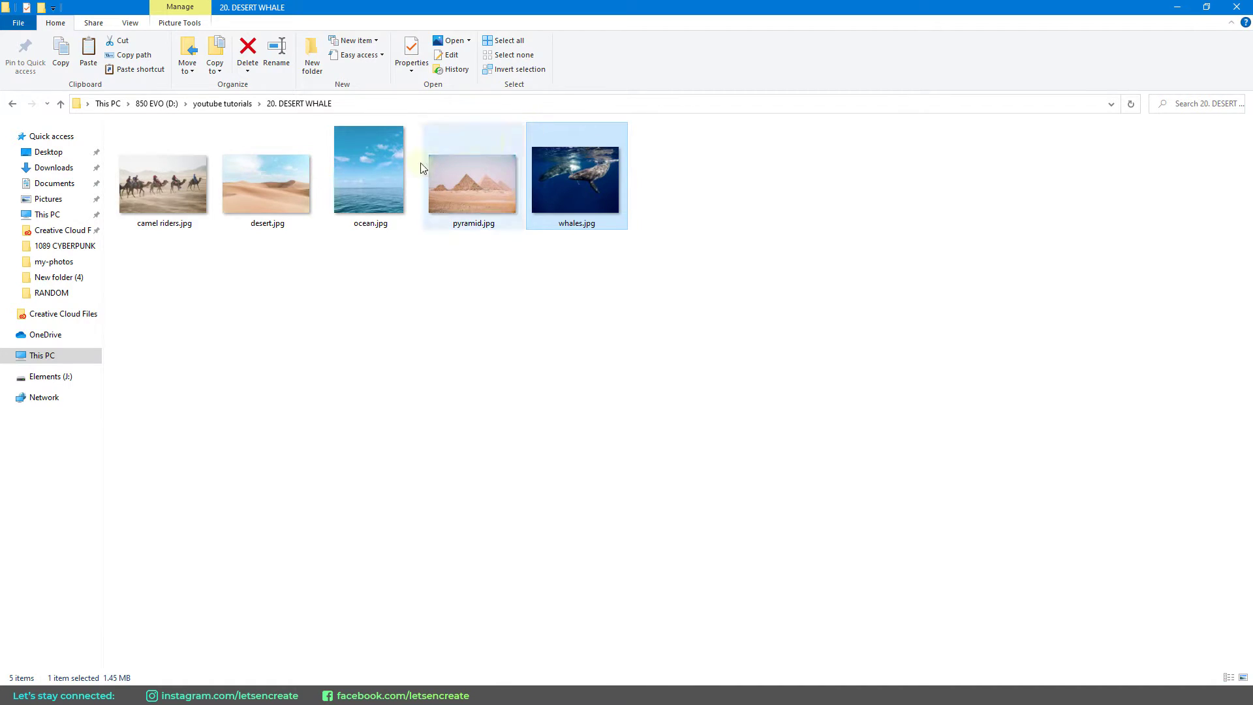
click(139, 173)
drag(167, 209, 738, 479)
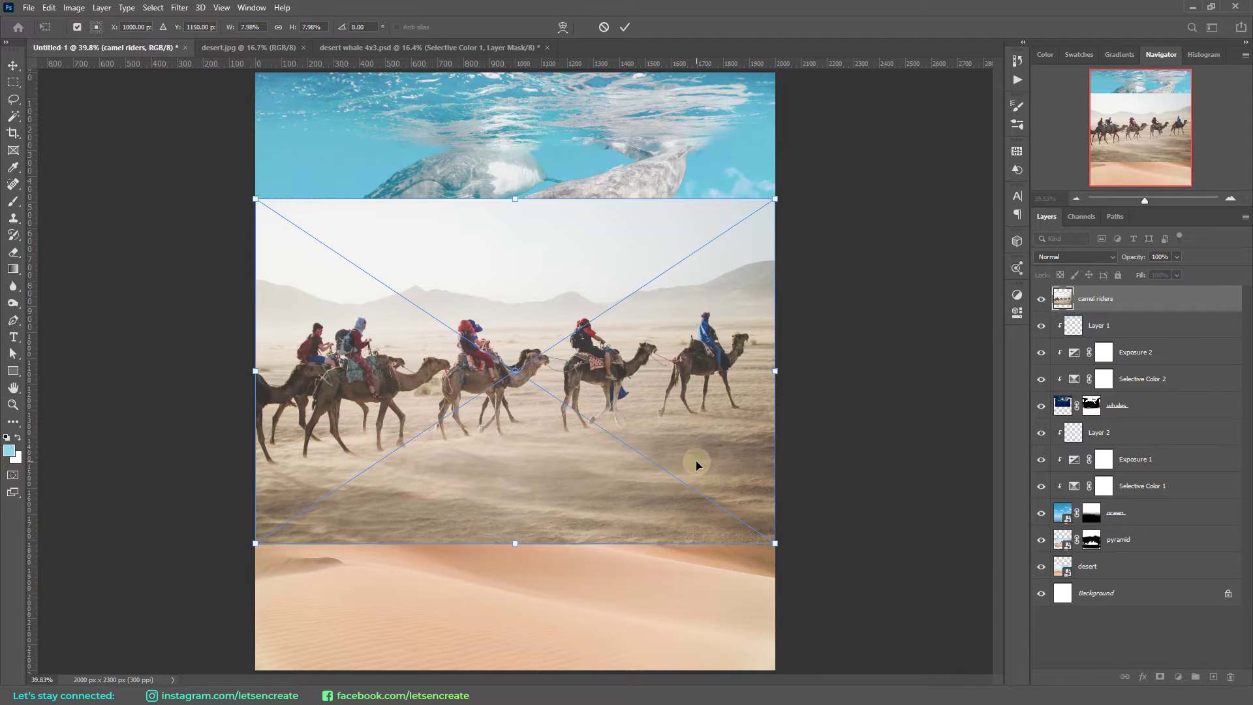
click(625, 27)
Outline the two front camels and their riders with a loose Lasso selection and mask out the rest of the image
click(13, 100)
mouse_move(676, 453)
mouse_down()
mouse_move(764, 381)
mouse_move(760, 306)
mouse_up()
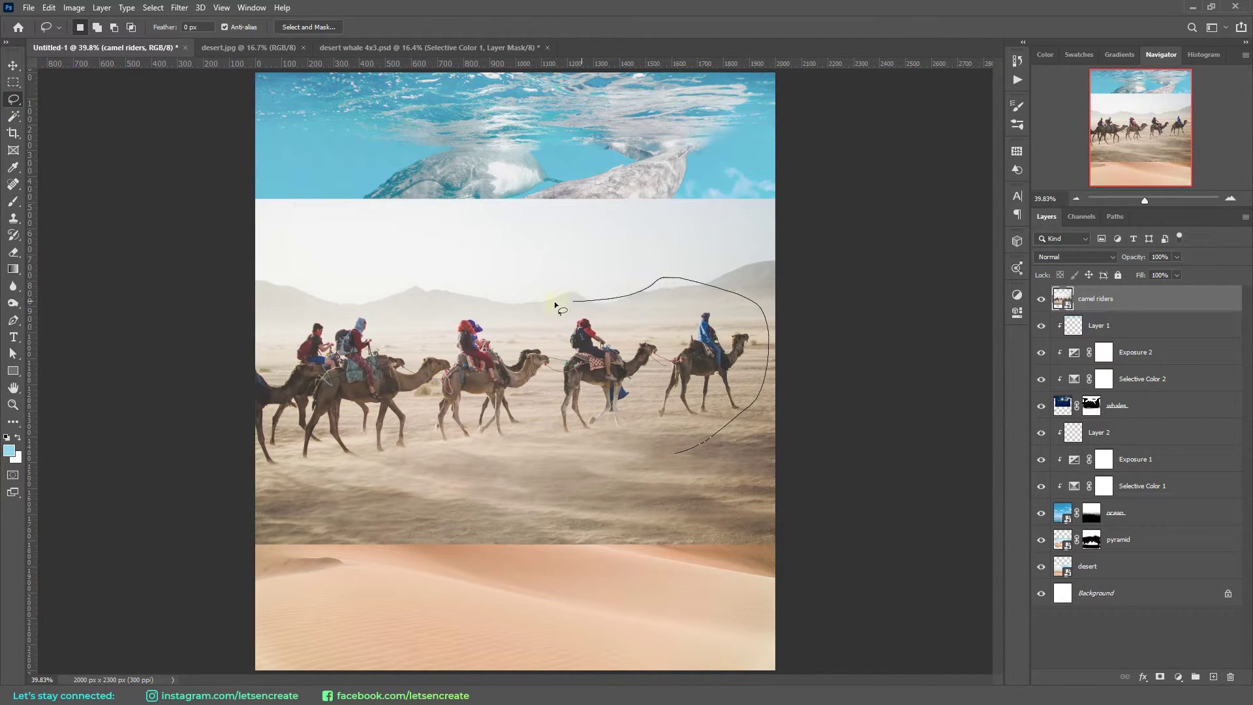
drag(679, 459, 675, 456)
click(1160, 677)
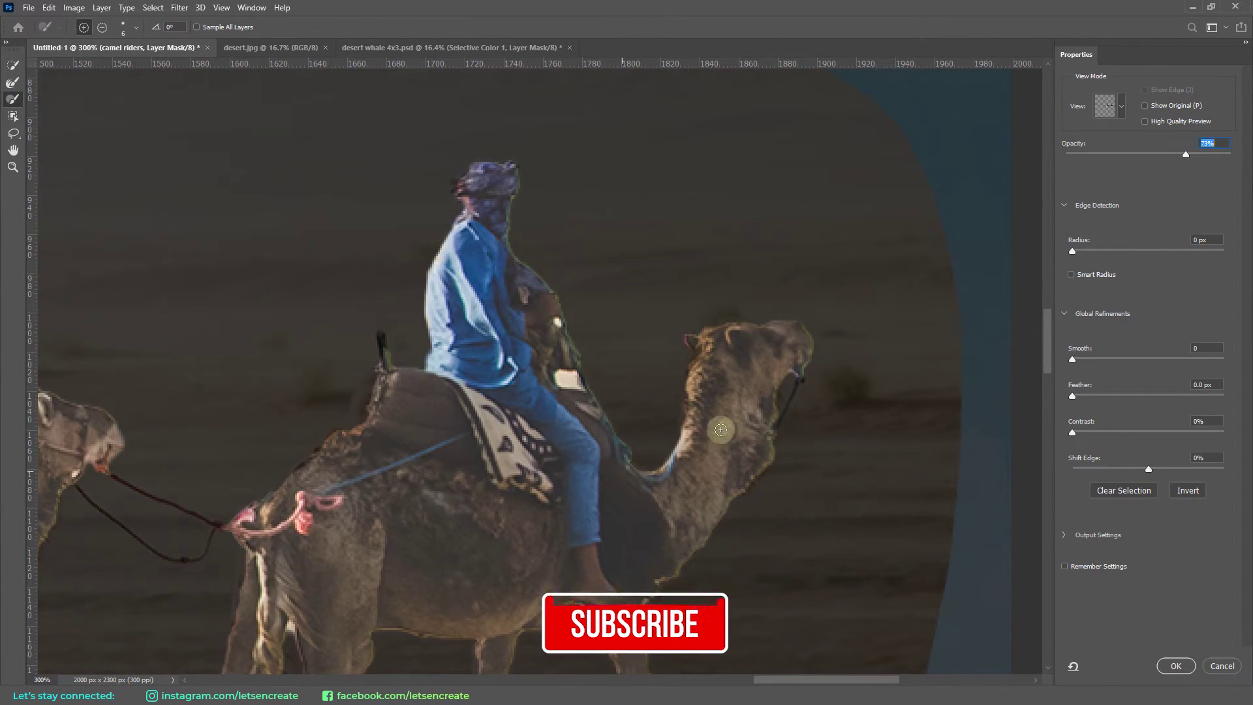
Refine the camel selection in Select and Mask, brushing along the front camel's legs and feet
scroll(712, 400, down, 5)
drag(679, 434, 731, 496)
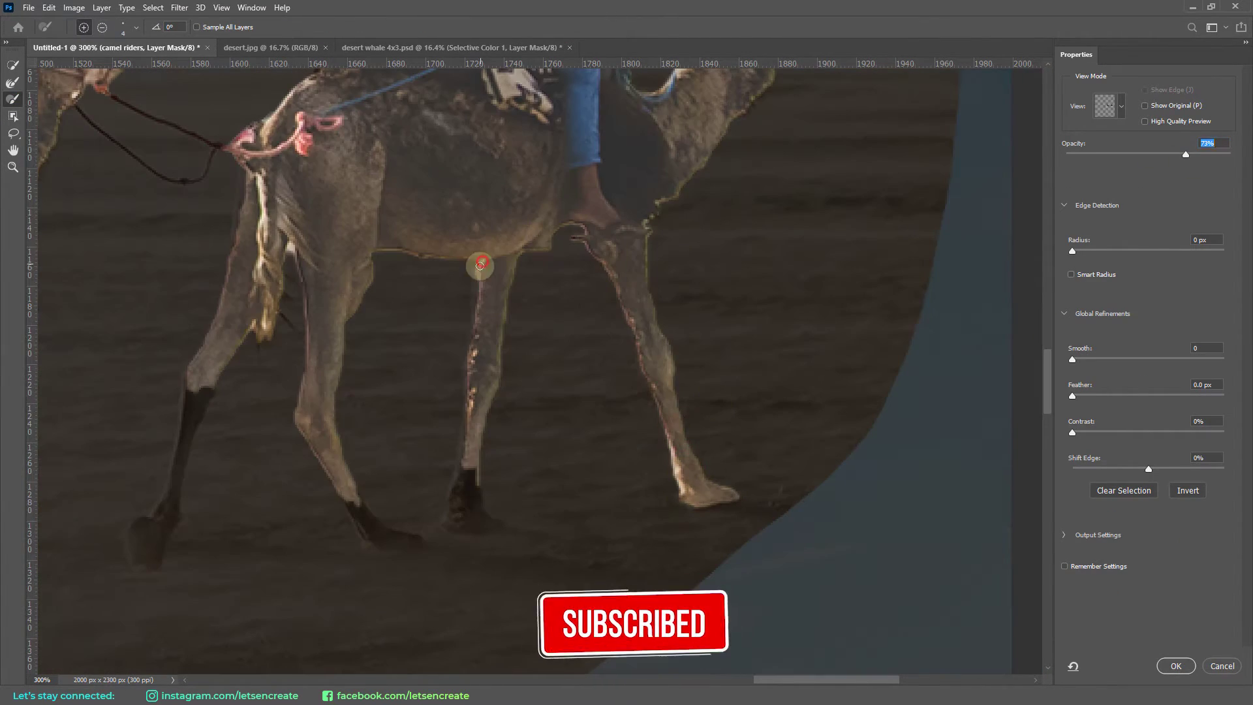
drag(475, 268, 467, 522)
drag(356, 506, 408, 541)
drag(203, 392, 147, 546)
Shrink the Refine Edge brush and clean up the fine edges of the camels, riders and connecting rope
key([)
key([)
drag(245, 167, 226, 233)
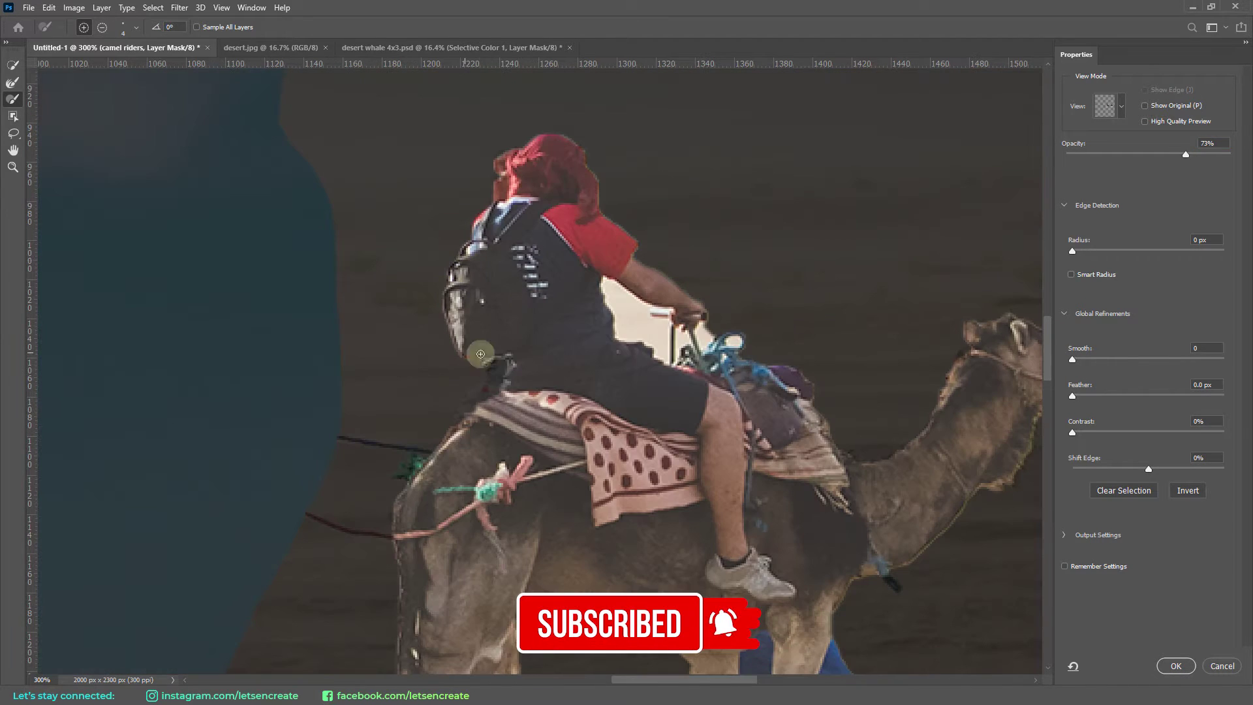
drag(679, 307, 704, 327)
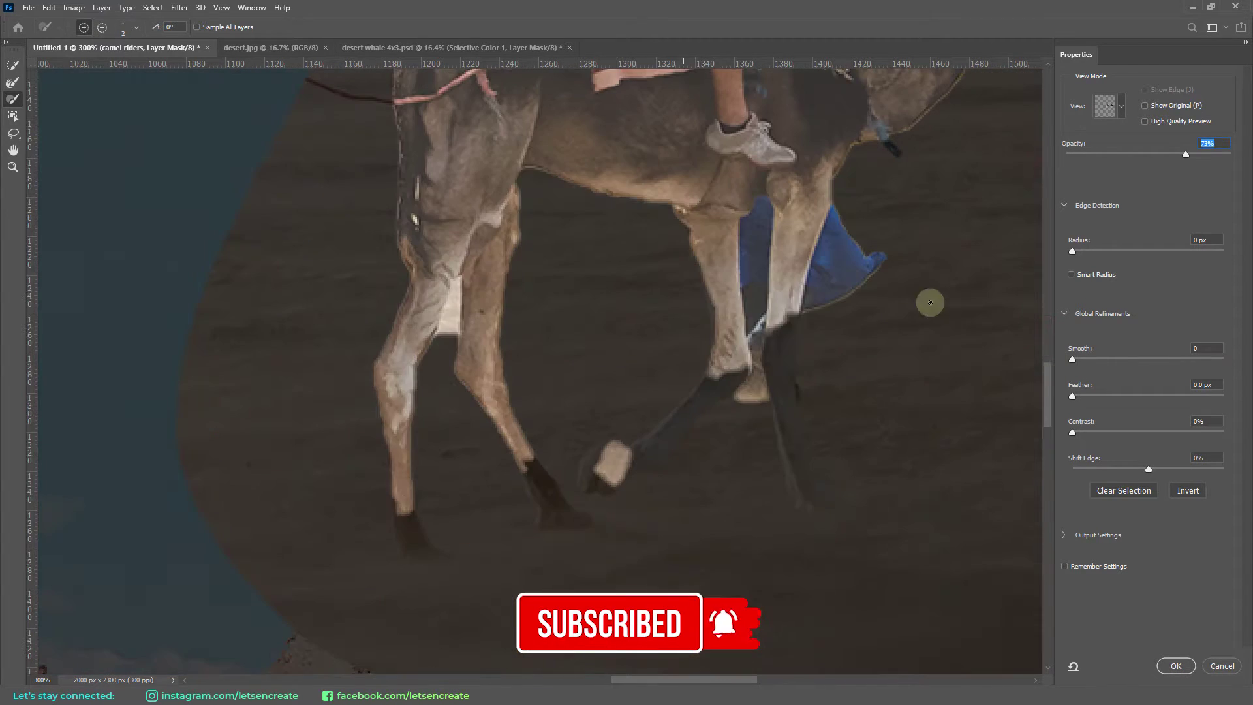
mouse_move(928, 299)
mouse_down()
mouse_move(786, 363)
mouse_move(802, 479)
mouse_move(753, 362)
mouse_move(555, 455)
mouse_move(447, 274)
mouse_up()
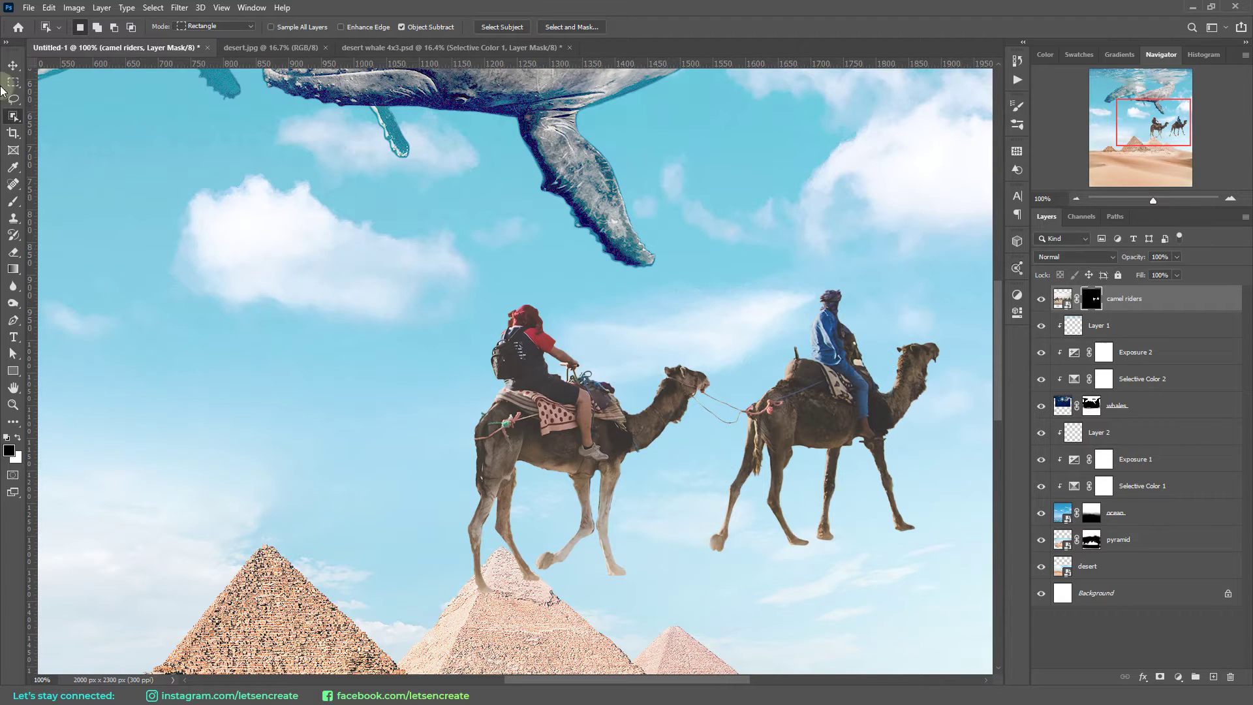
Flip the camel riders horizontally, scale them down, and place them on the dune at the lower right of the pyramids
click(14, 81)
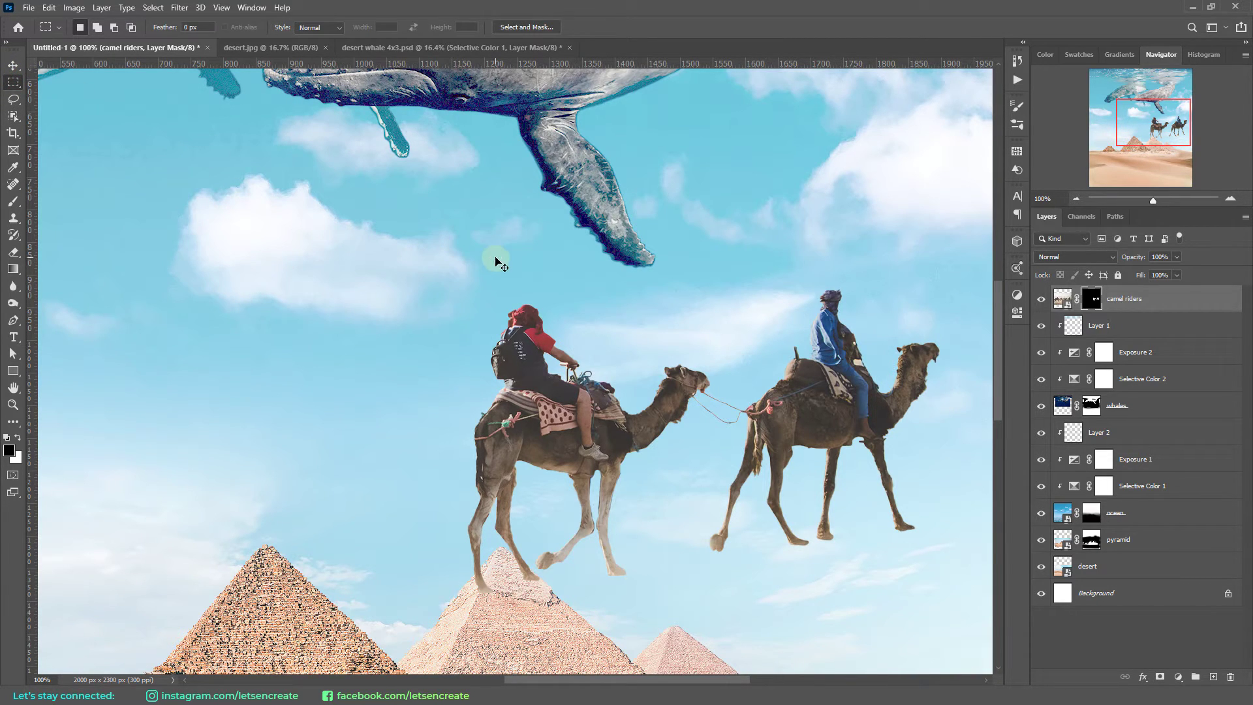
key(ctrl+minus)
key(ctrl+minus)
key(ctrl+minus)
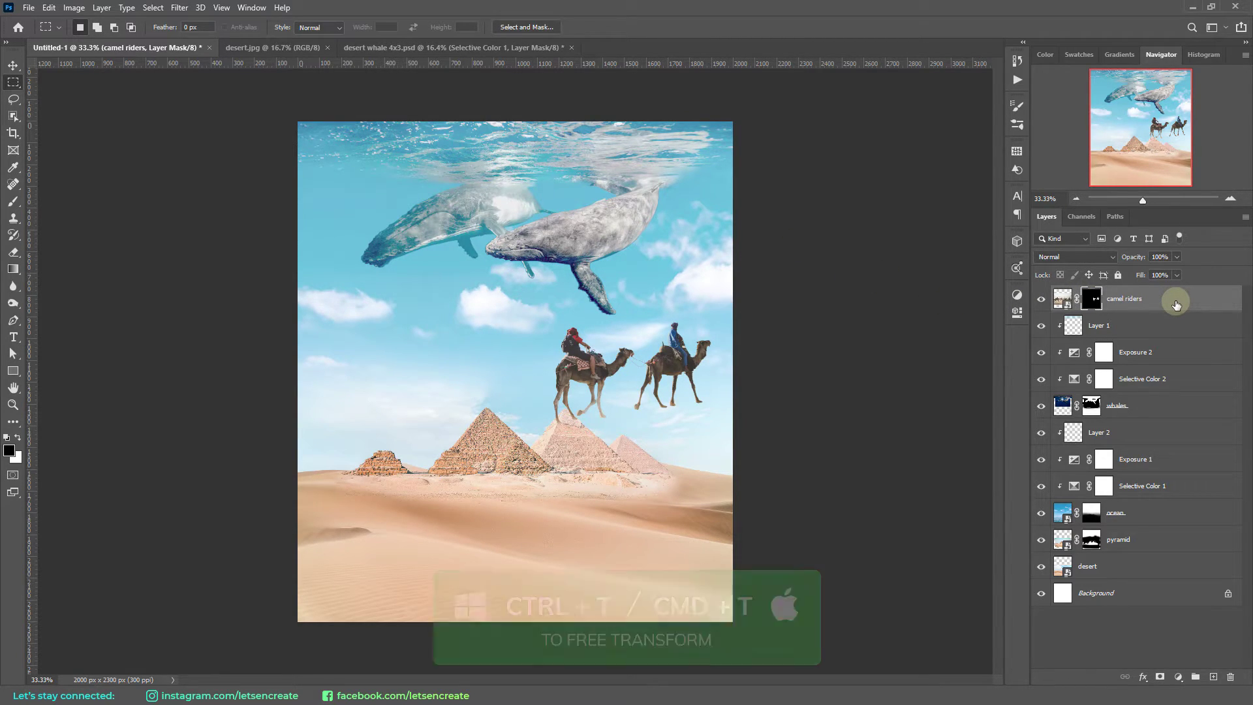
key(ctrl+t)
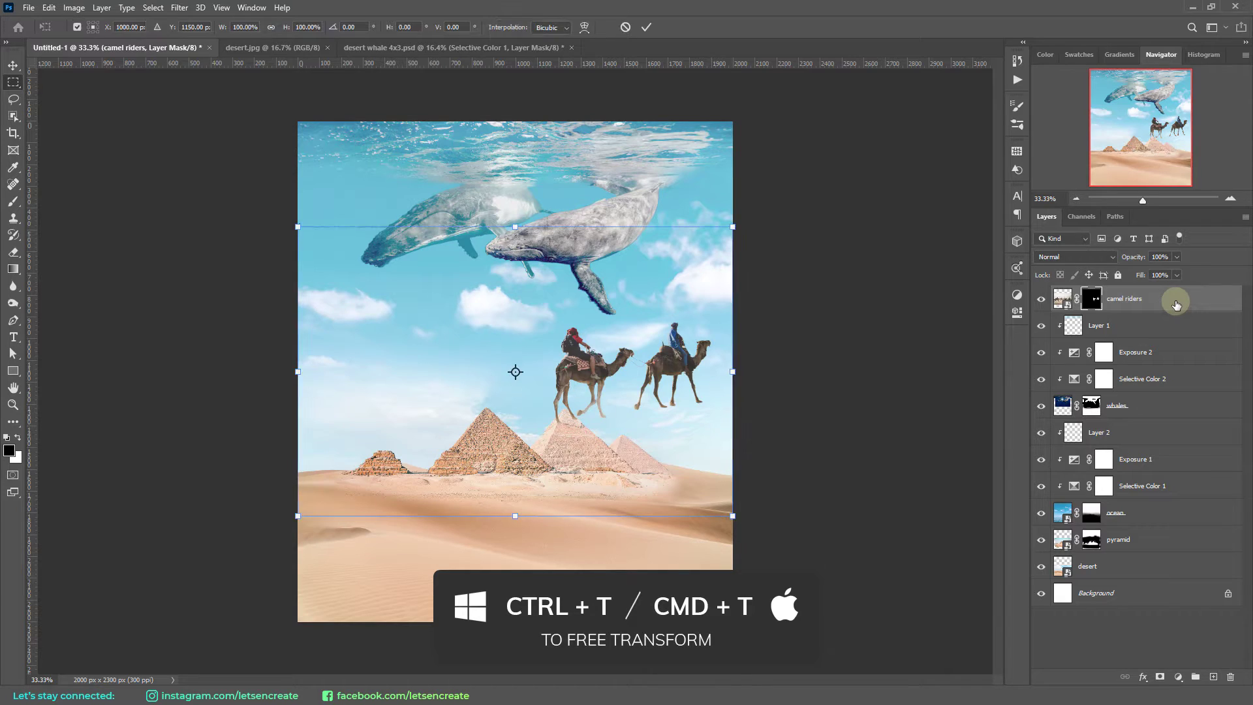
right_click(644, 281)
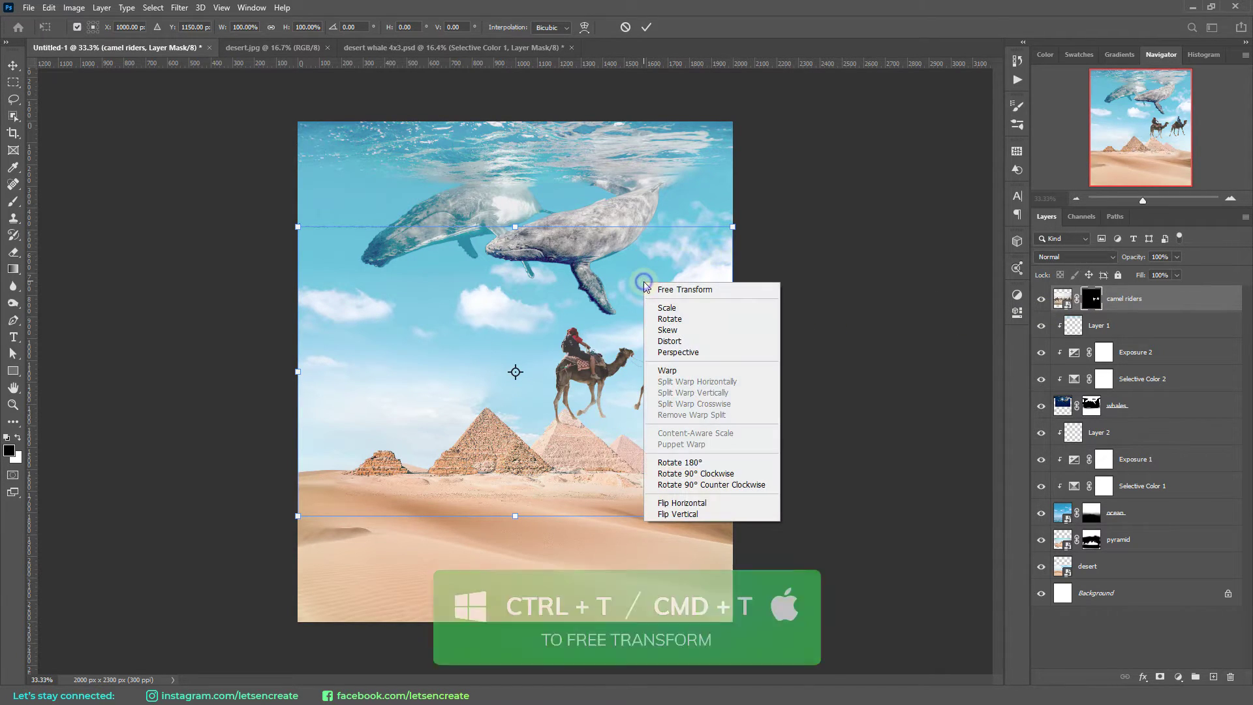
click(681, 503)
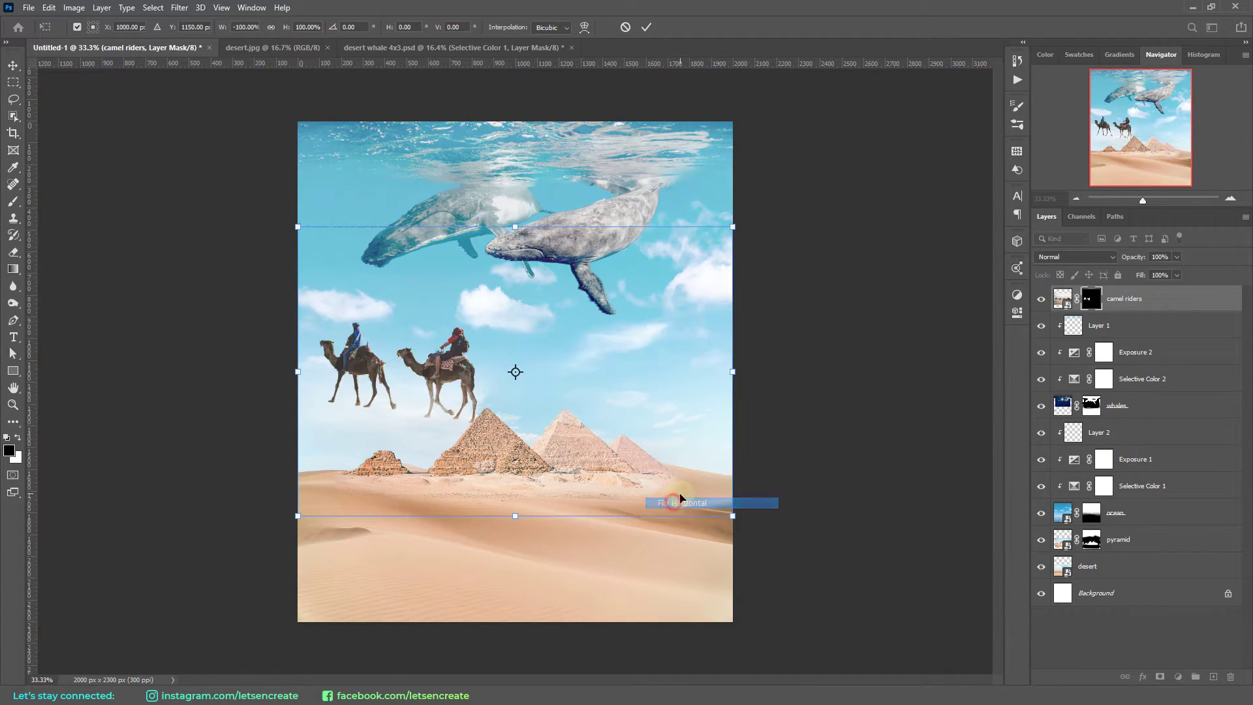
drag(731, 236, 713, 516)
click(647, 27)
Create a new layer above the camel riders and clip it to them
key(ctrl+plus)
key(ctrl+plus)
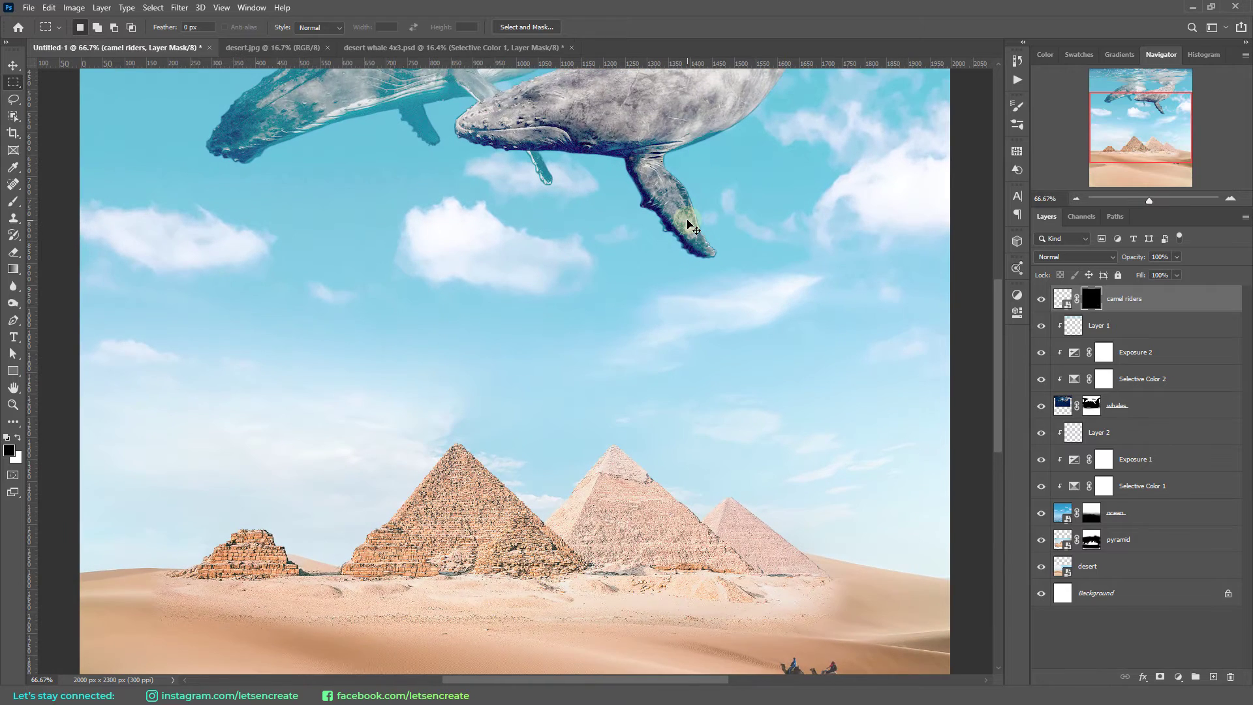
scroll(689, 301, down, 5)
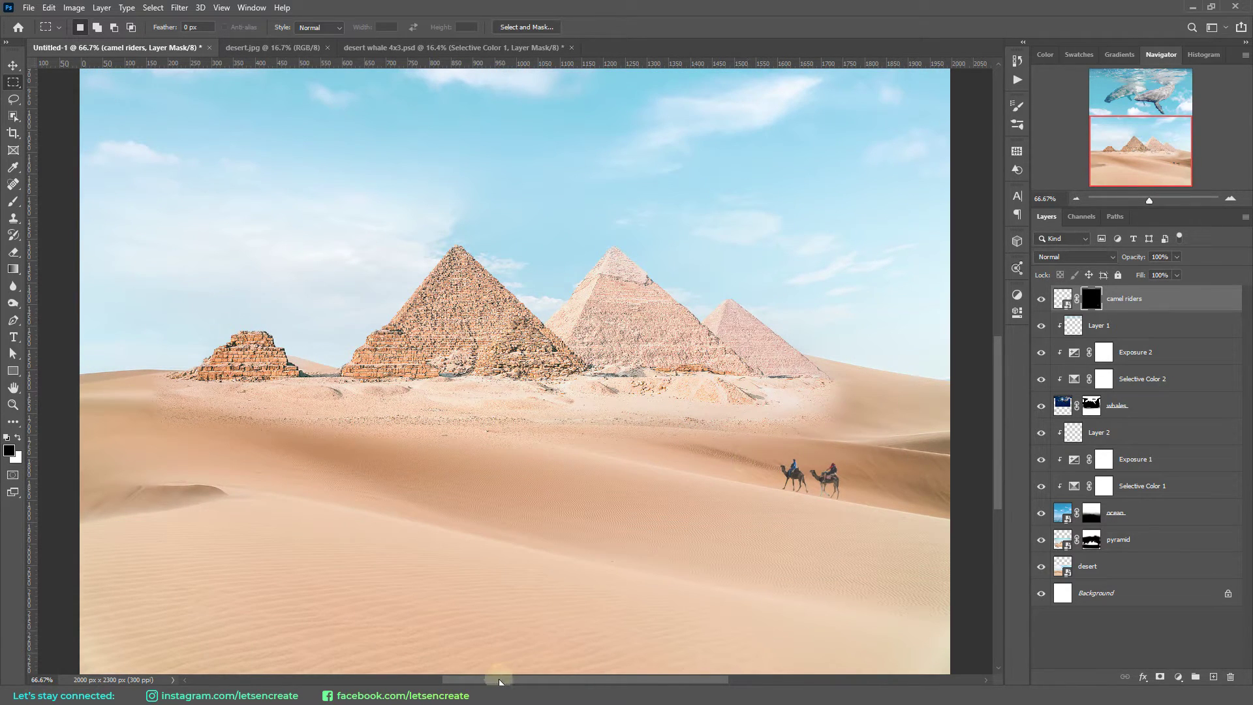
drag(500, 682, 545, 681)
scroll(773, 364, down, 3)
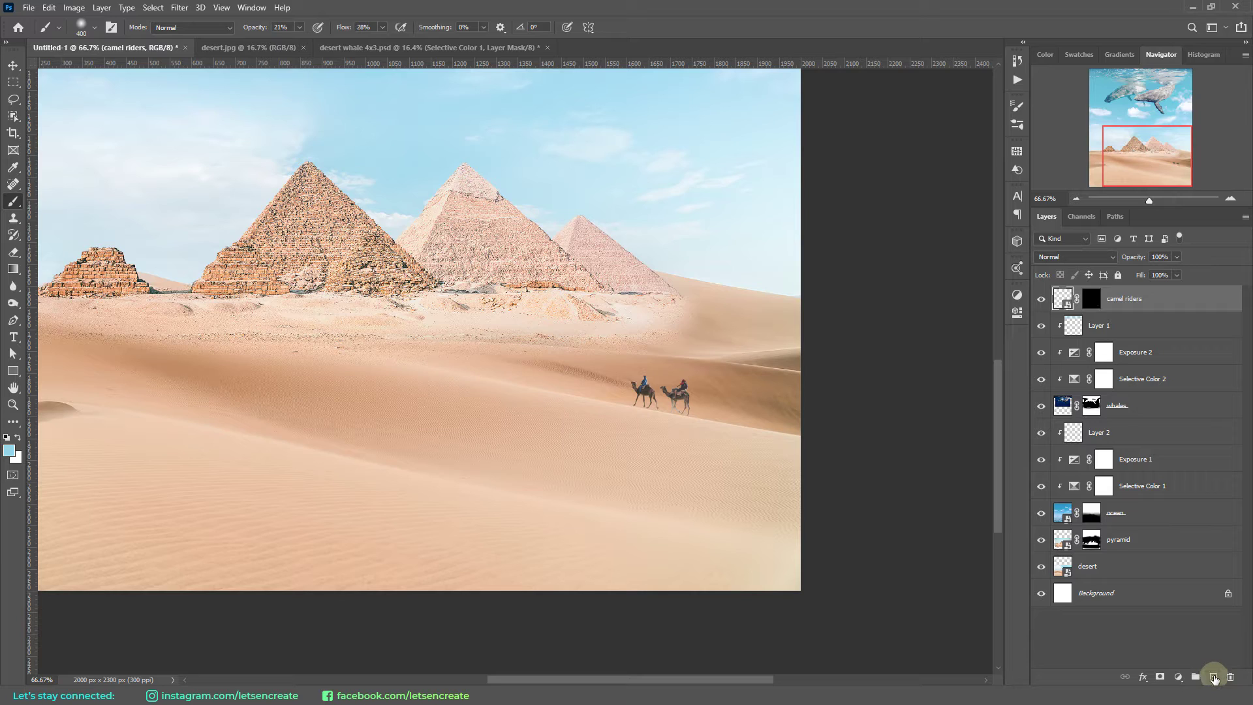
click(1214, 678)
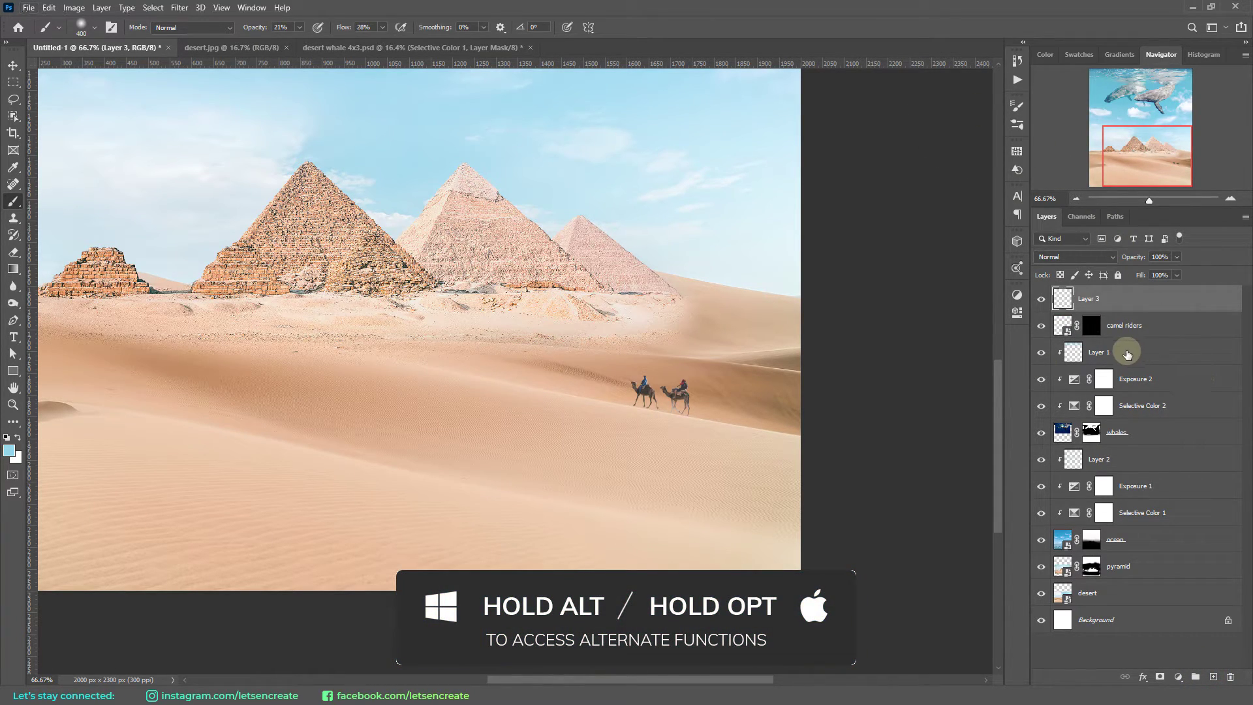
alt+click(1086, 309)
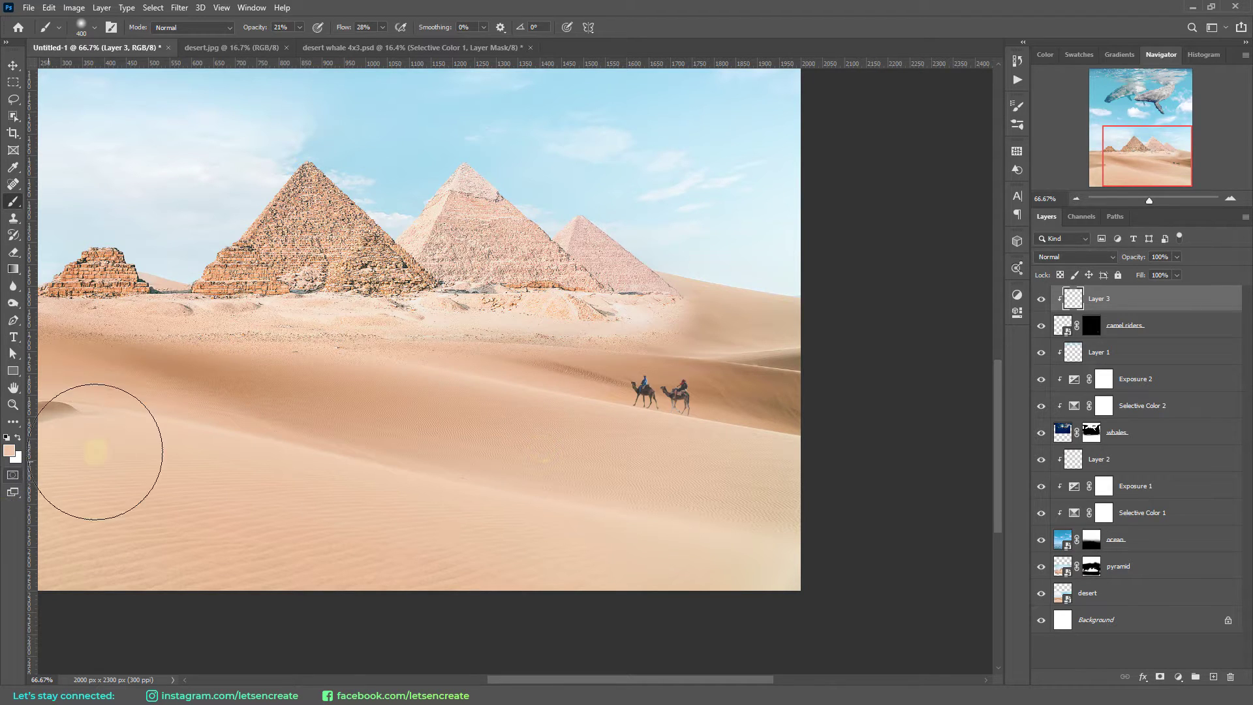
Paint a pale sand tone over both camel riders on Layer 3 and set its blend mode to Soft Light
mouse_move(591, 404)
mouse_down()
mouse_move(672, 391)
mouse_move(531, 392)
mouse_move(747, 399)
mouse_move(638, 386)
mouse_move(663, 372)
mouse_move(613, 389)
mouse_move(683, 370)
mouse_up()
click(1064, 257)
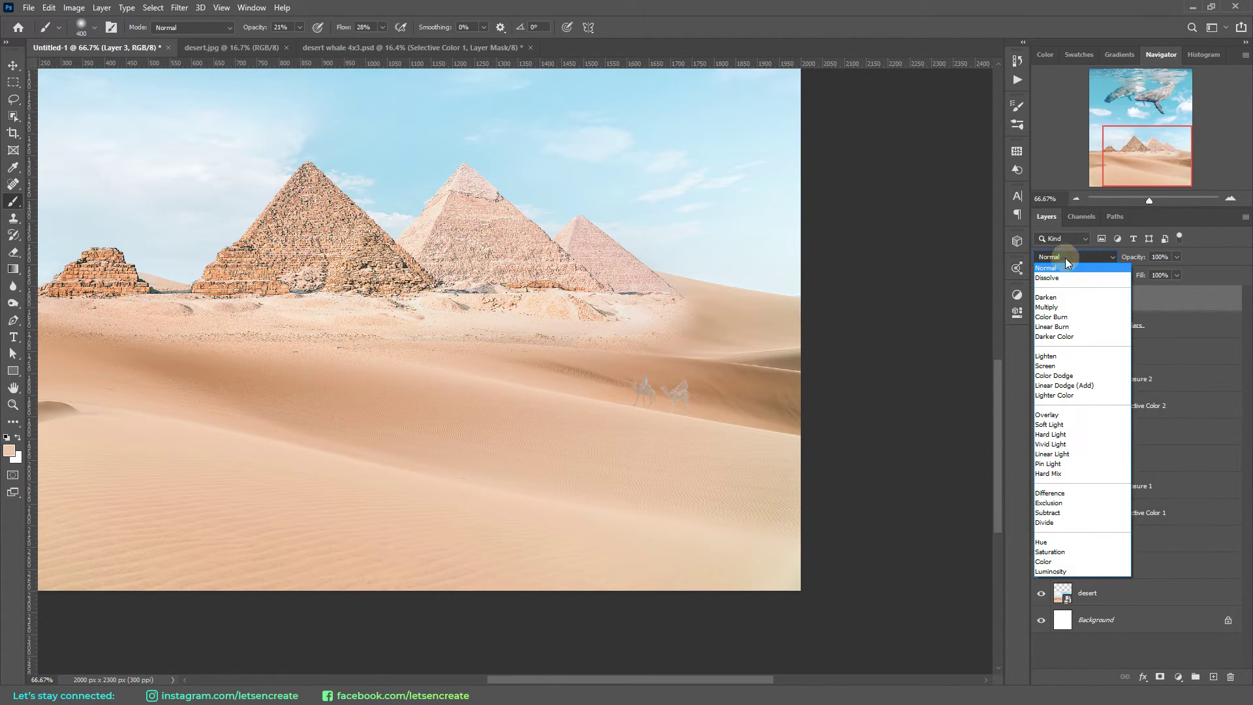
click(1059, 423)
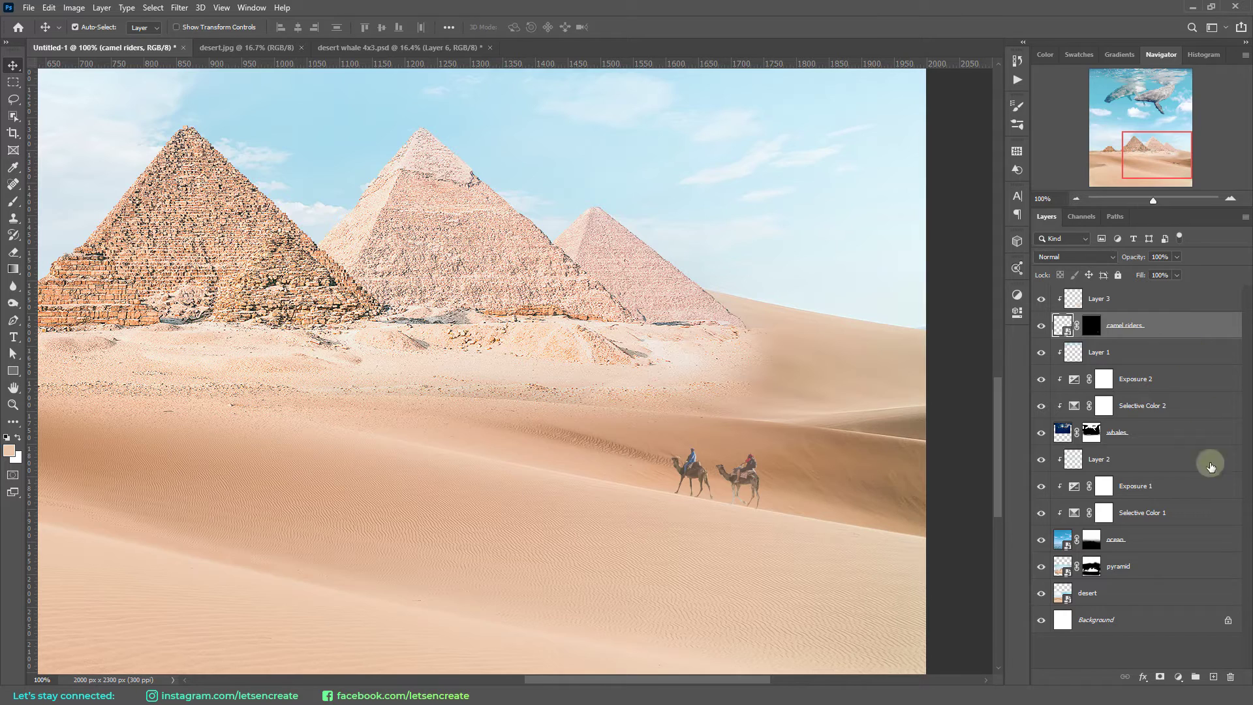
Create a new layer beneath the camel riders, set the foreground colour to 262626, and use Multiply as the layer's blend mode
key(ctrl)
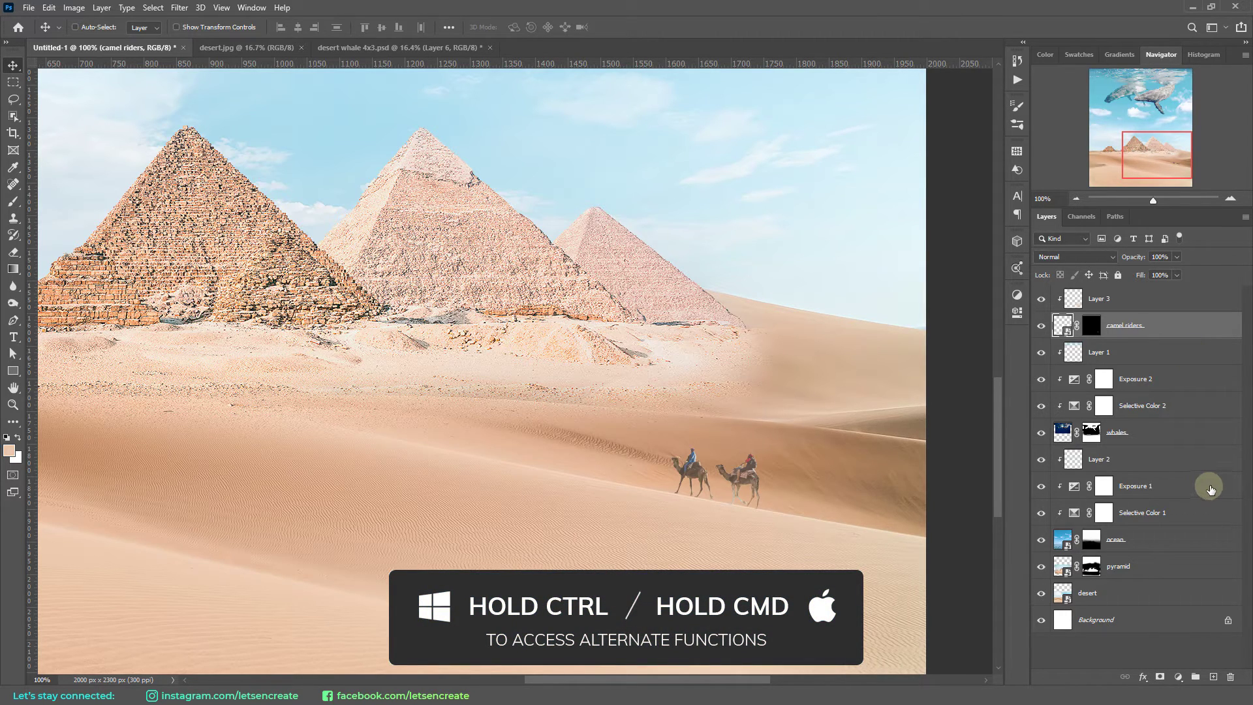
ctrl+click(1214, 677)
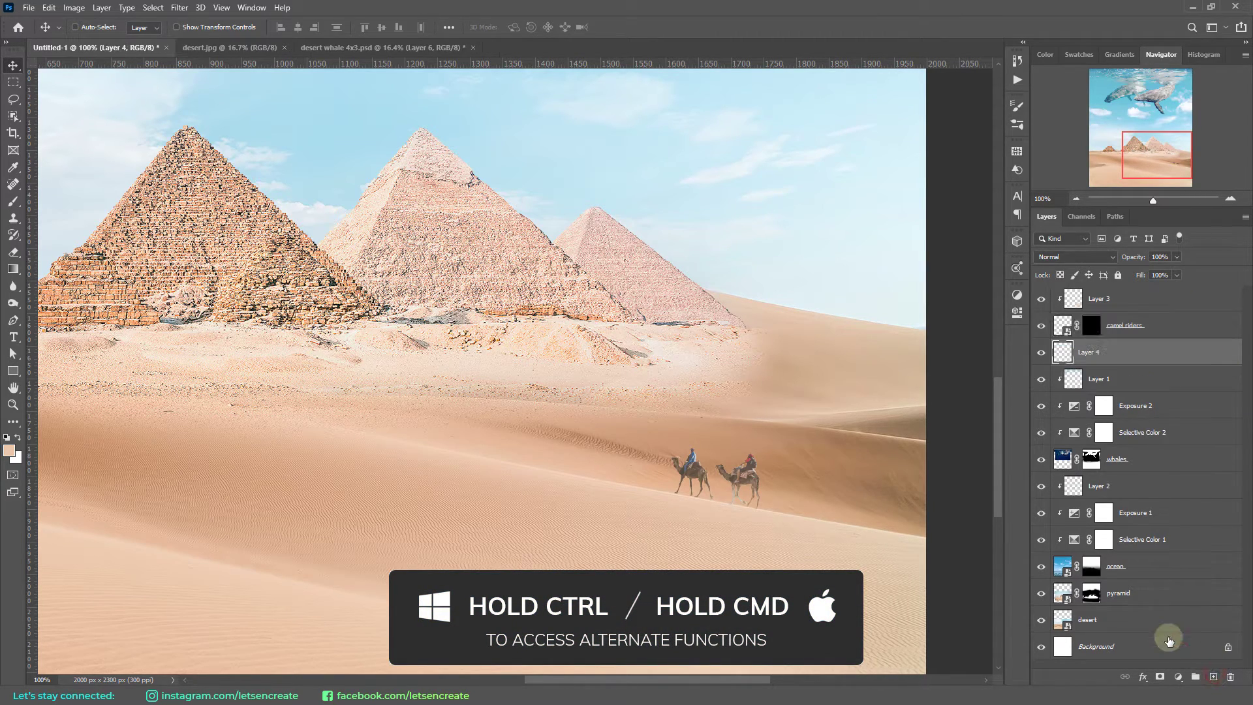
click(10, 451)
drag(1015, 160, 847, 228)
click(1174, 82)
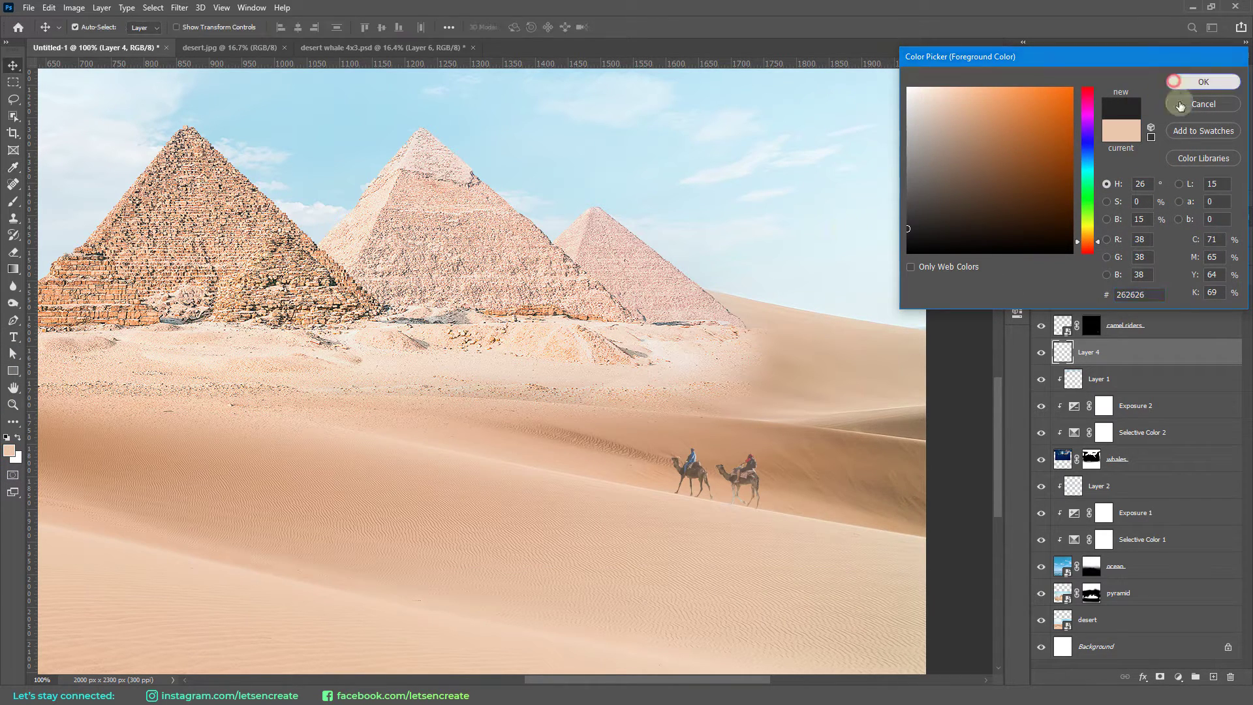
click(1075, 256)
click(1048, 307)
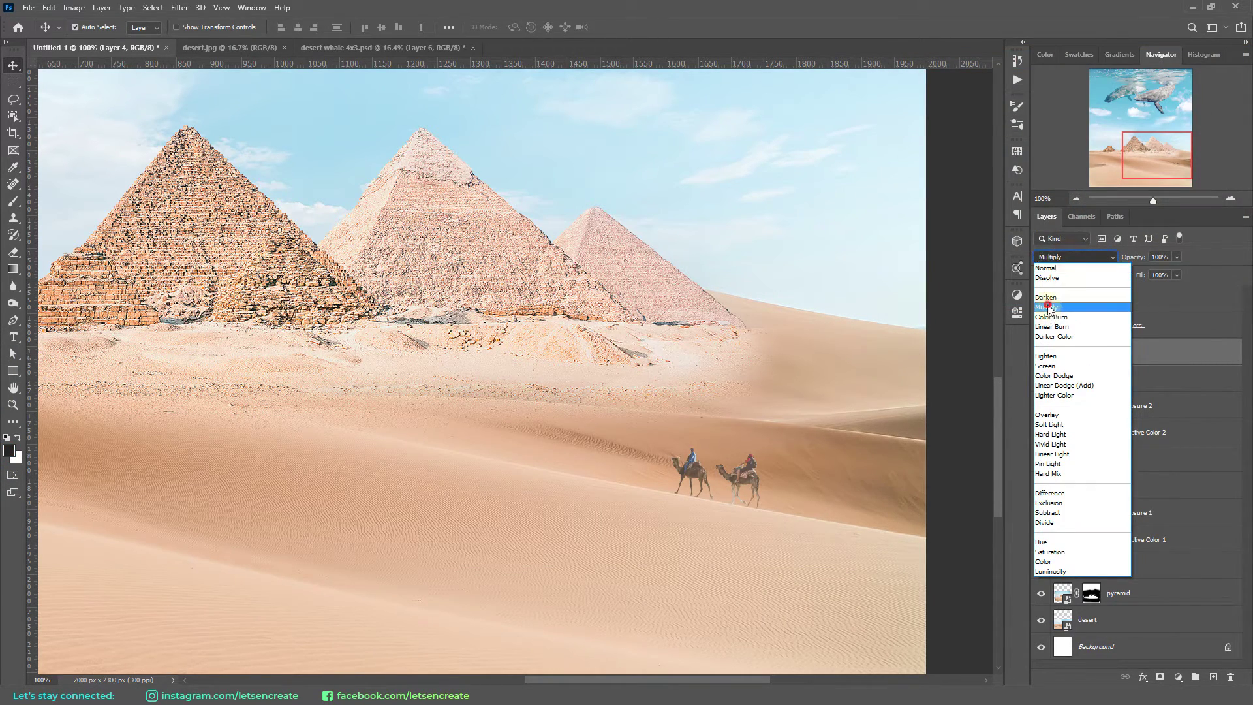
Shape the camels' shadow on the dune with a much smaller brush and Free Transform, and lower the layer's opacity to 44%
click(13, 201)
key(bracketleft)
key(bracketleft)
key(bracketleft)
key(bracketleft)
key(bracketleft)
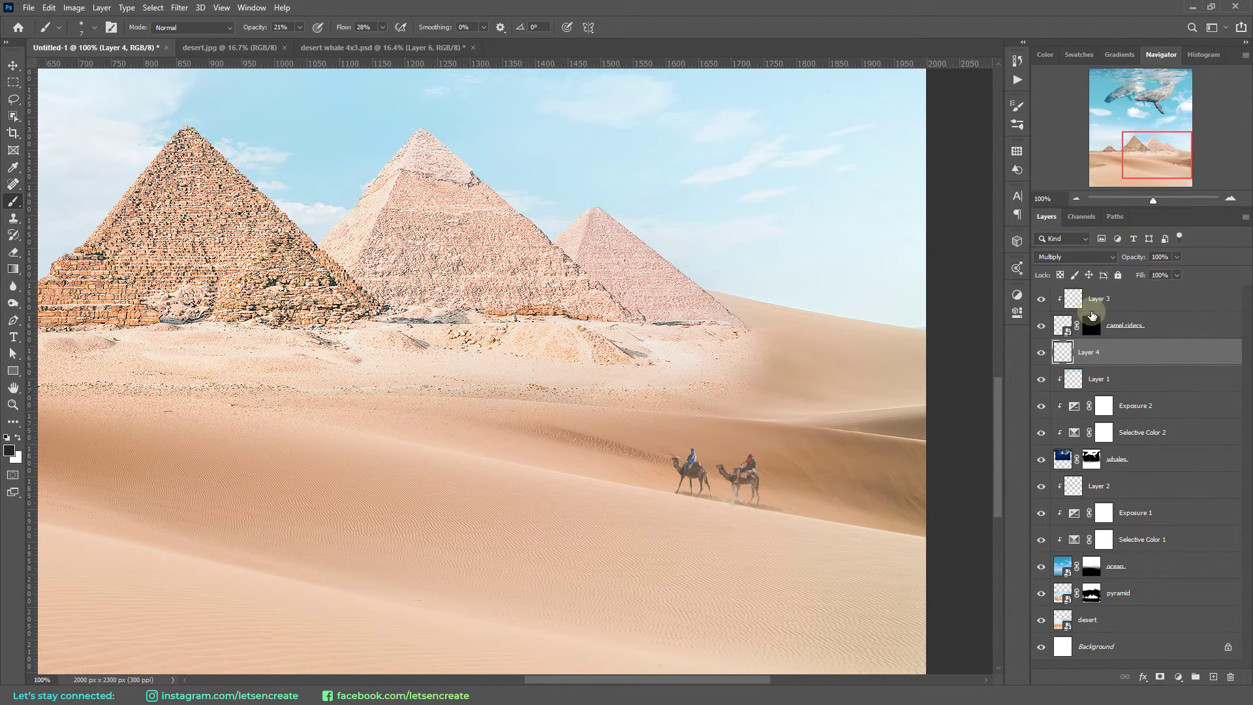
key(ctrl+t)
drag(783, 502, 782, 501)
drag(796, 501, 798, 505)
drag(914, 515, 792, 487)
key(Return)
key(b)
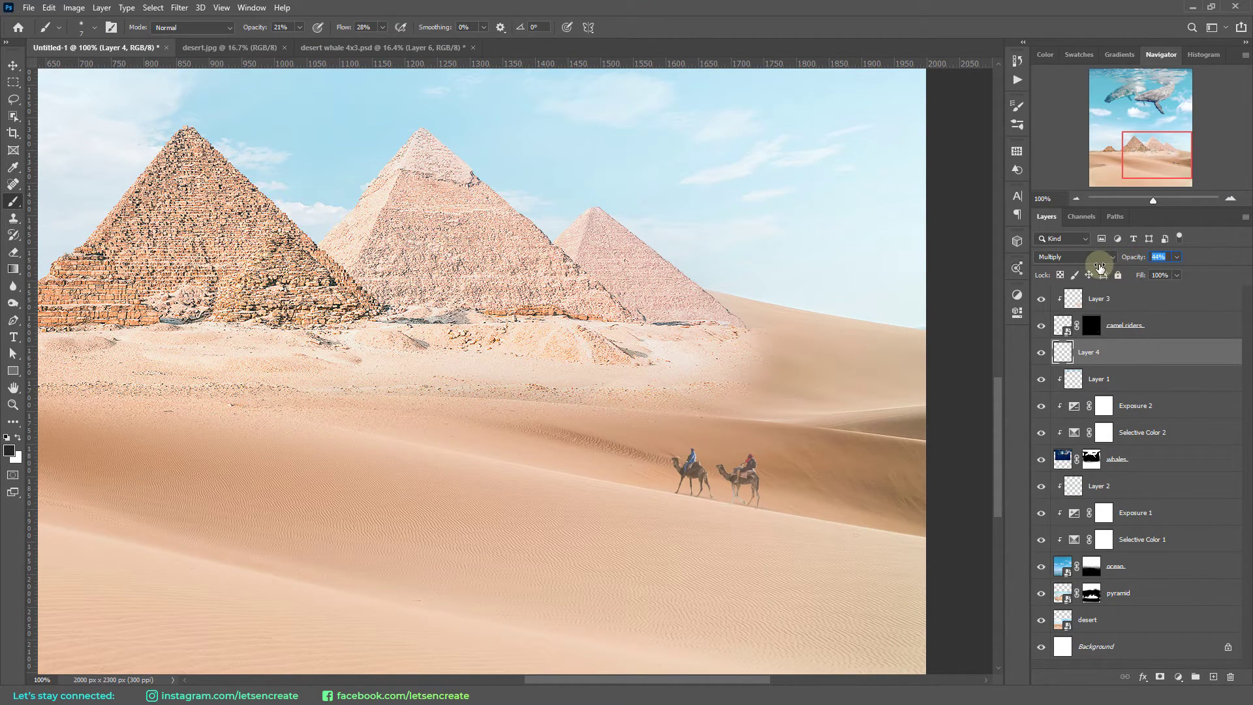
Create a new layer above Layer 3 and set the brush to 45% opacity and 20% flow
click(1117, 314)
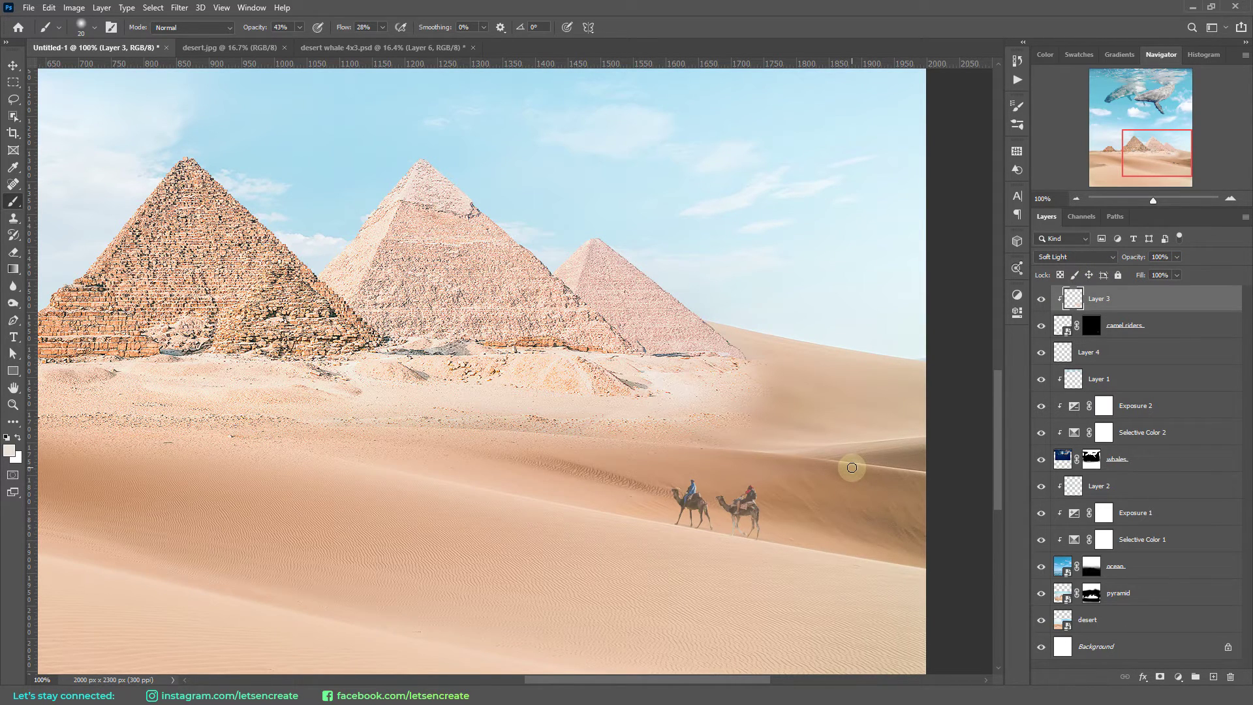
click(1214, 677)
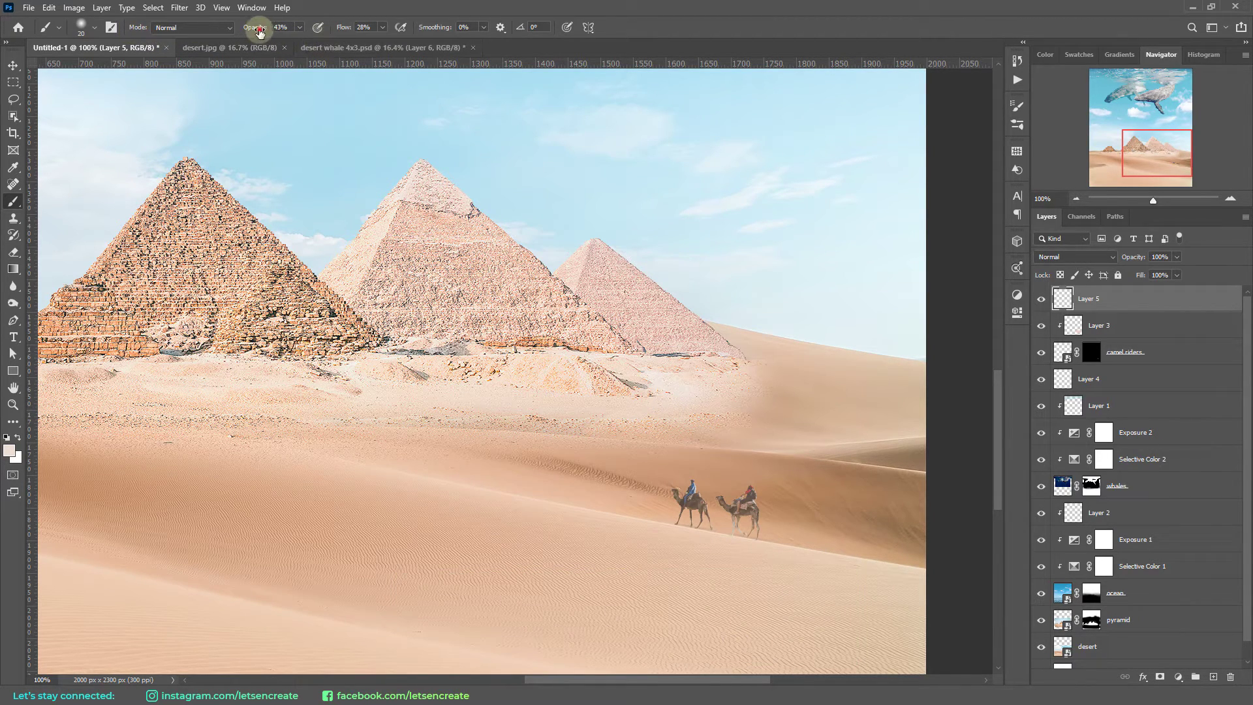
drag(254, 31, 340, 31)
click(1137, 285)
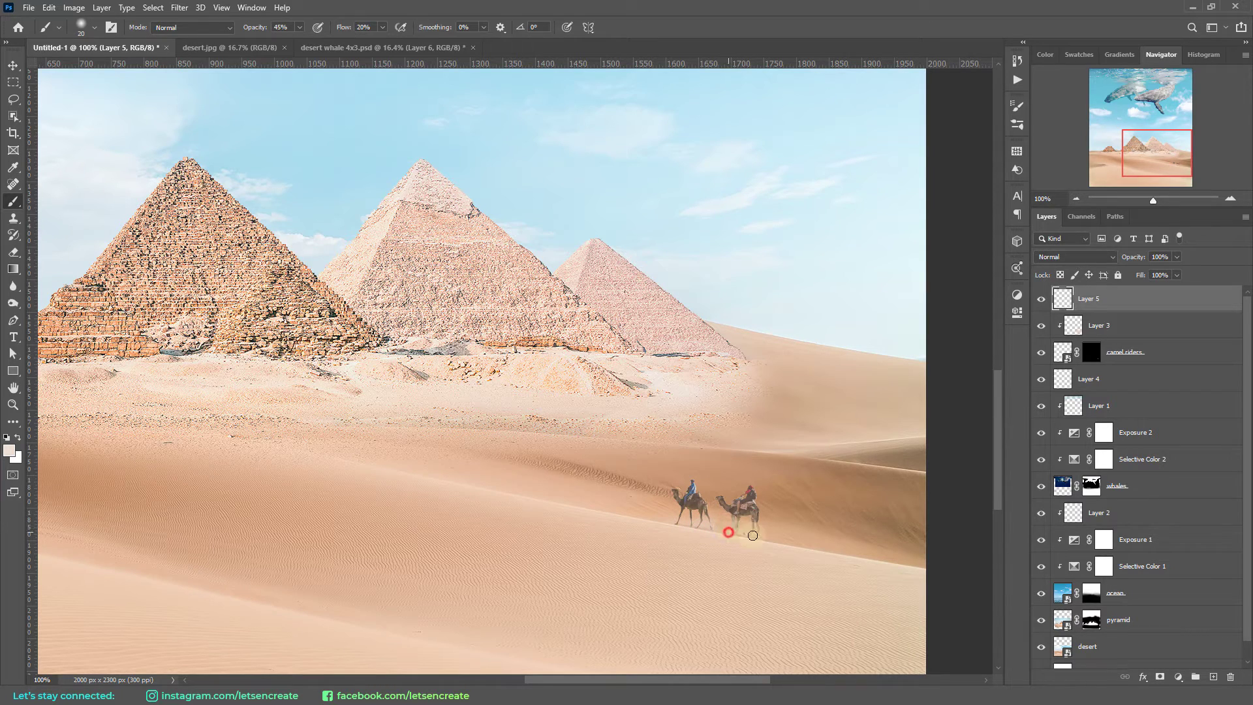
Paint pale dust trailing behind the rear camel along the dune ridge, varying the brush size
key(bracketright)
key(bracketright)
key(bracketright)
click(779, 533)
drag(808, 537, 846, 549)
key(bracketleft)
key(bracketleft)
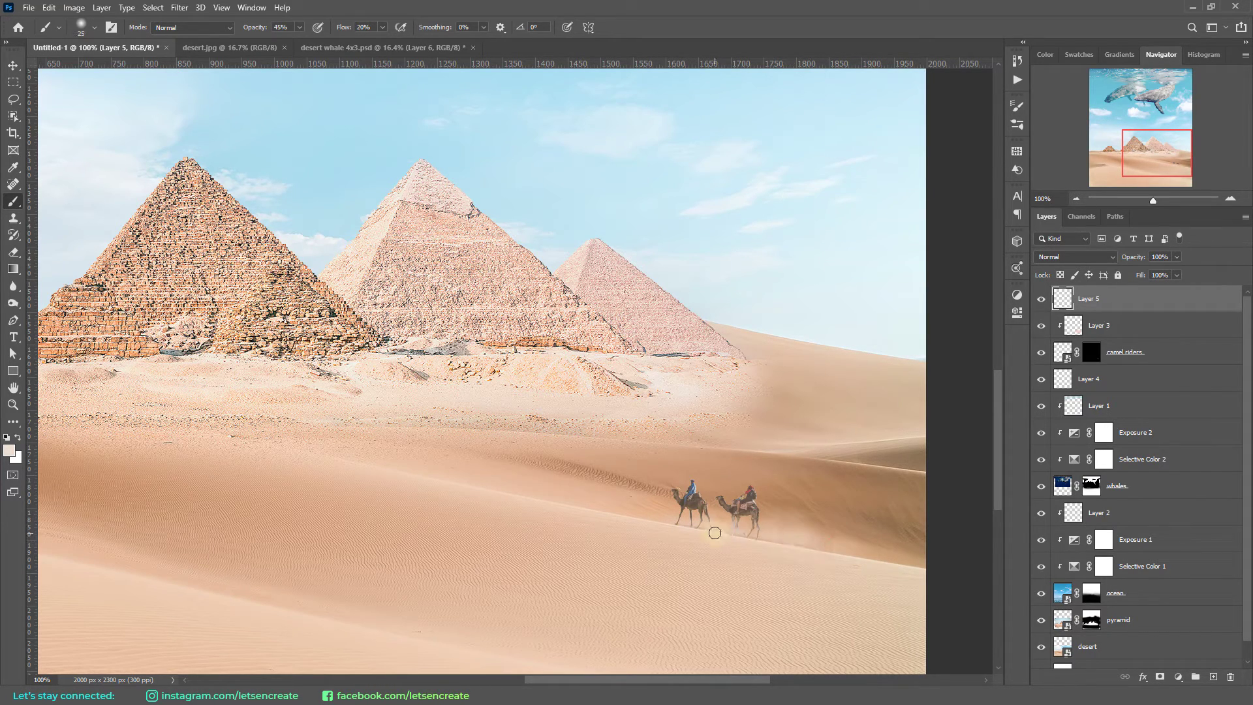
Enlarge the brush to size 40 and add more sandy dust around the camels' feet and farther along the ridge
key(bracketright)
key(bracketright)
key(bracketright)
key(bracketright)
key(bracketright)
key(bracketright)
key(bracketright)
alt+click(502, 527)
click(703, 528)
drag(836, 537, 868, 546)
Create a new layer directly above the pyramid layer
key(ctrl+minus)
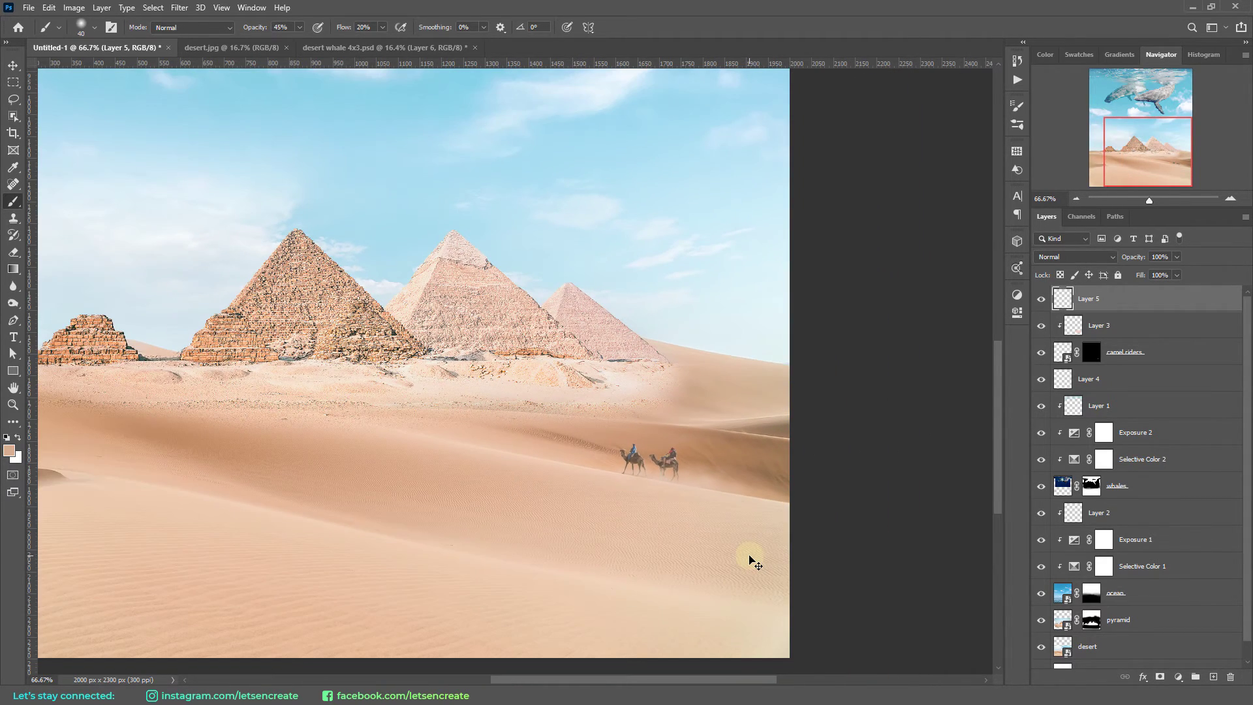
key(ctrl+minus)
key(ctrl+minus)
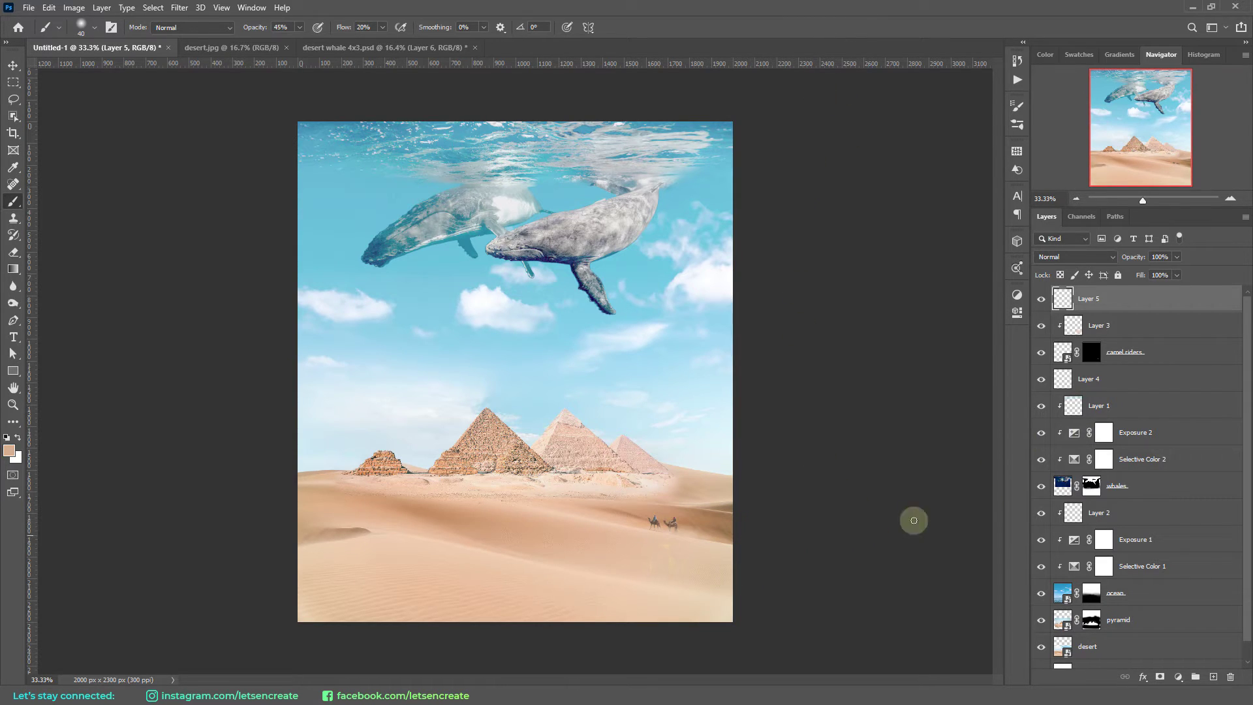
drag(1246, 415, 1247, 434)
click(1178, 609)
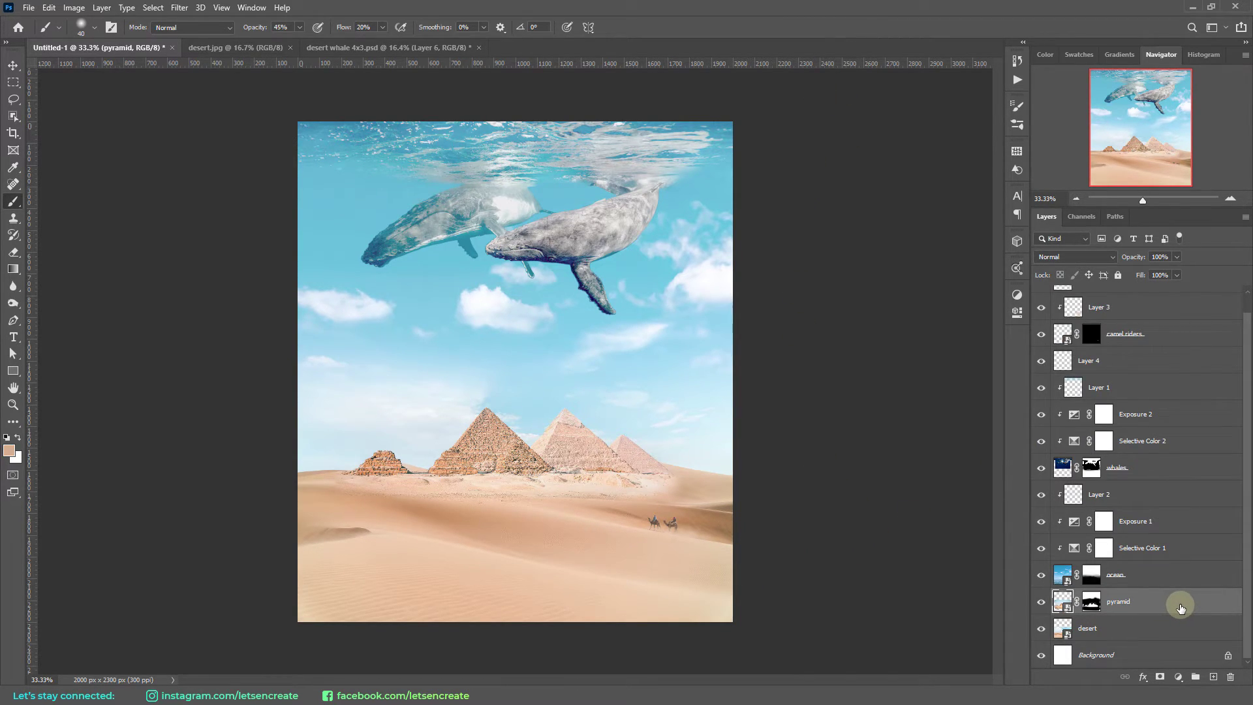
click(1215, 678)
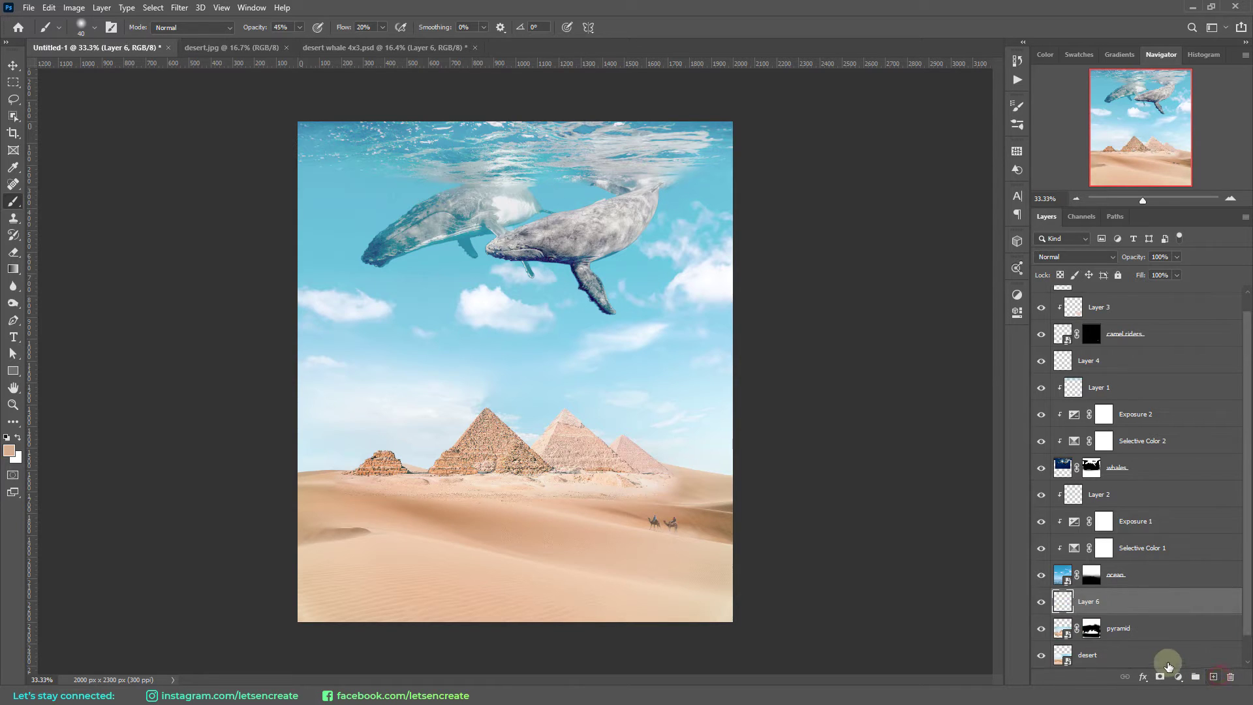
Set the foreground color to the light sand tone edcaa9 sampled from the ground in front of the pyramids
click(9, 450)
click(591, 490)
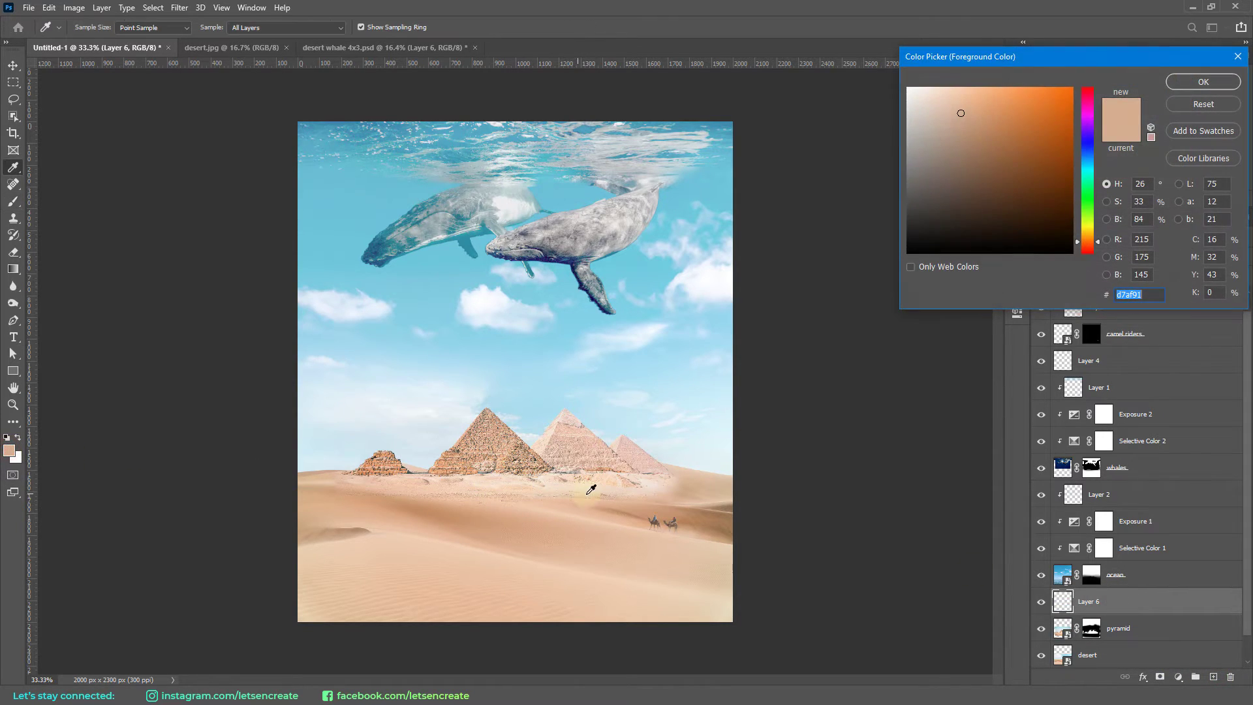
click(654, 496)
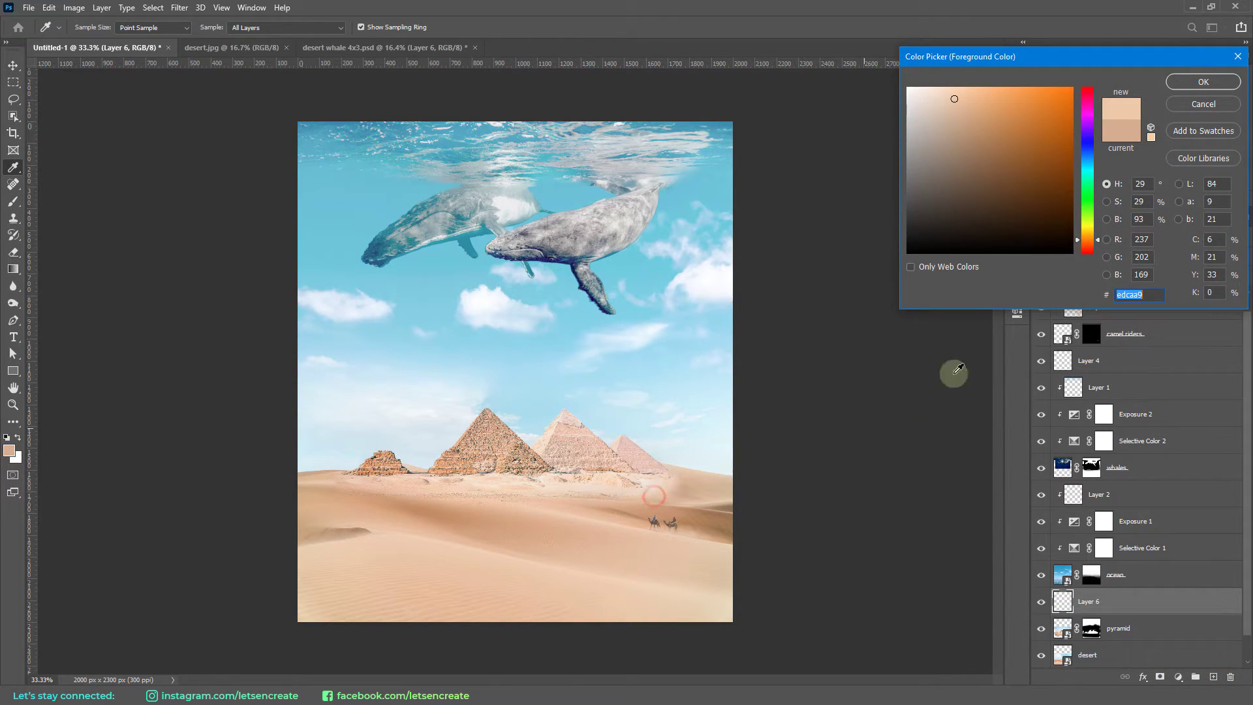
click(1201, 73)
Paint the sand color over the dark dune behind the camels with an enlarged brush
key(z)
click(647, 532)
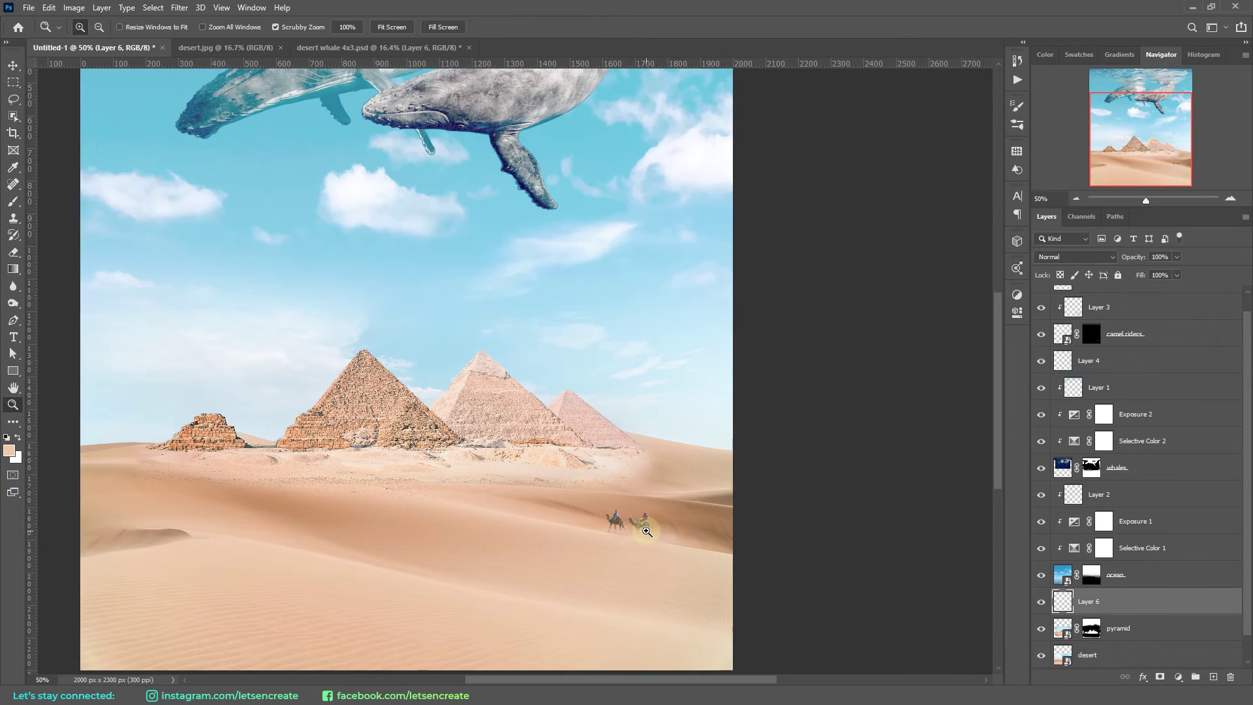
scroll(350, 415, down, 2)
click(14, 202)
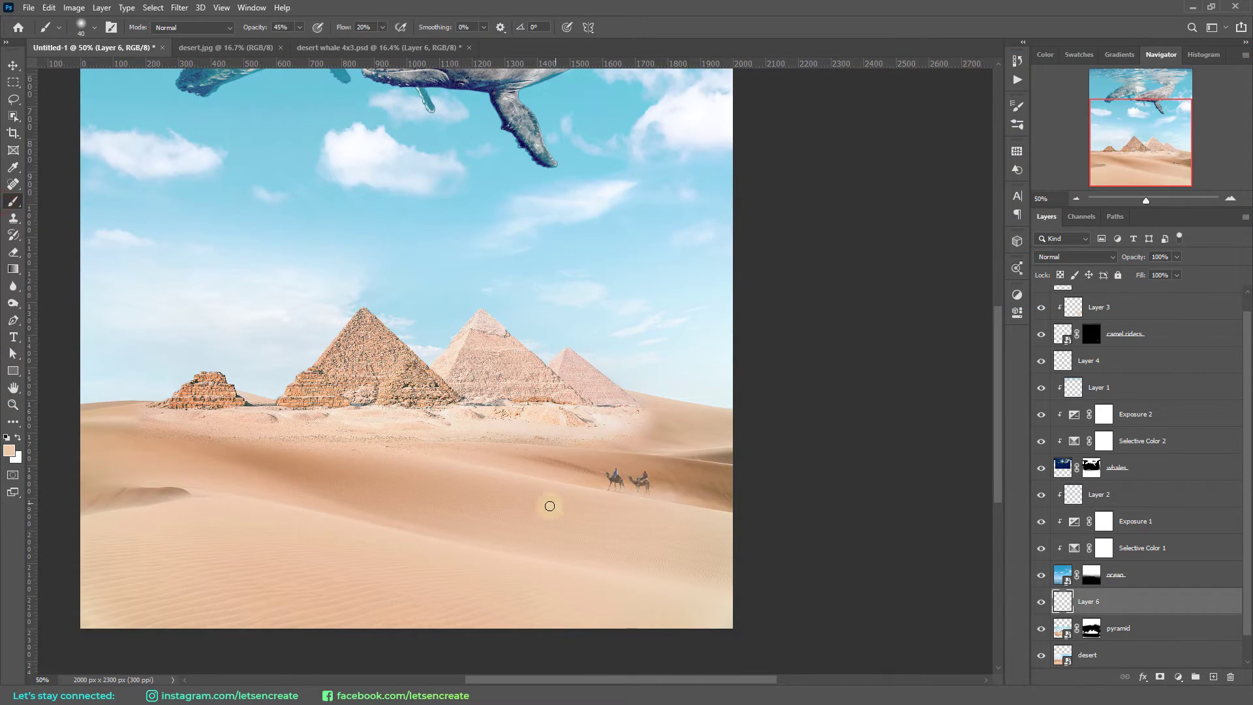
key(bracketright)
key(bracketright)
key(bracketright)
key(bracketright)
mouse_move(636, 470)
mouse_down()
mouse_move(583, 452)
mouse_move(651, 469)
mouse_move(561, 465)
mouse_move(719, 492)
mouse_up()
Lower the brush to 27% opacity and 12% flow and soften the dune behind the camels with more sand haze
drag(257, 28, 245, 27)
drag(345, 27, 339, 27)
key(bracketright)
mouse_move(719, 491)
mouse_down()
mouse_move(559, 469)
mouse_move(714, 458)
mouse_up()
key(bracketleft)
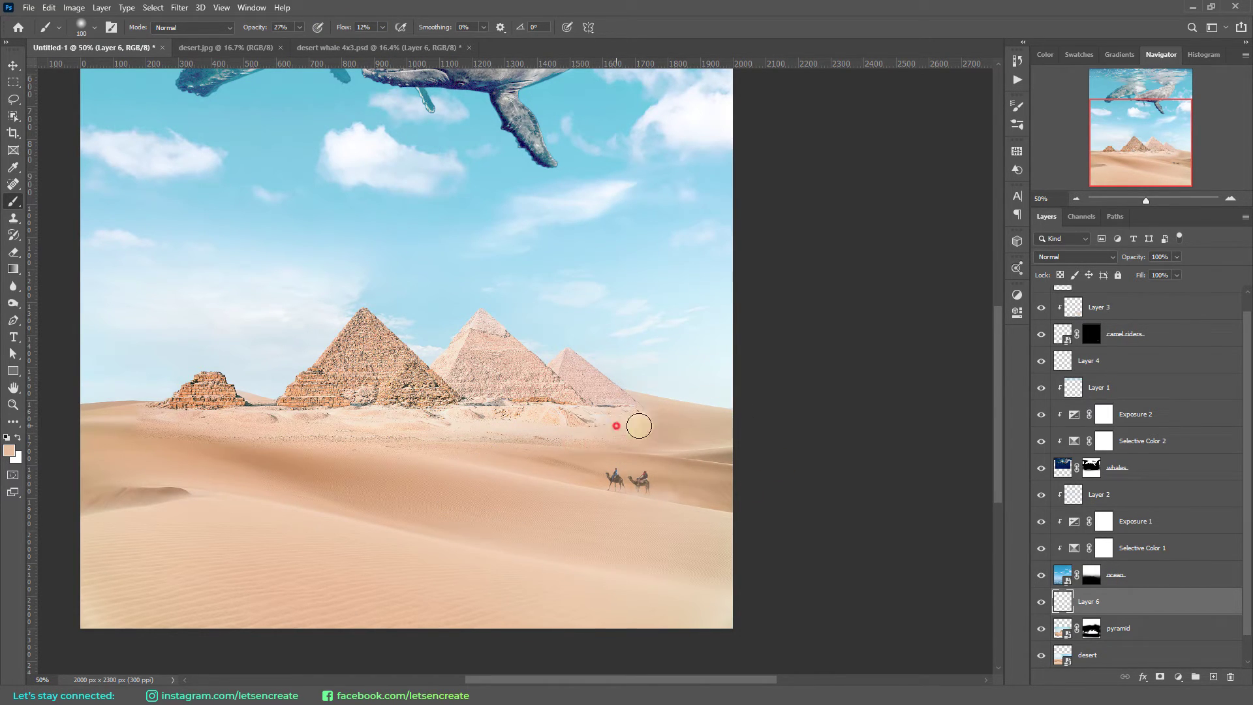
Paint soft sand haze with the size 100 brush across the ground below the two rear pyramids and the adjoining dunes
alt+click(671, 422)
mouse_move(637, 427)
mouse_down()
mouse_move(626, 428)
mouse_move(670, 415)
mouse_up()
drag(581, 430, 717, 440)
mouse_move(468, 429)
mouse_down()
mouse_move(669, 431)
mouse_move(383, 434)
mouse_move(397, 423)
mouse_move(531, 431)
mouse_up()
drag(685, 456, 751, 459)
Blend the ground below the small and front pyramids with sand tones sampled from the dunes
alt+click(108, 434)
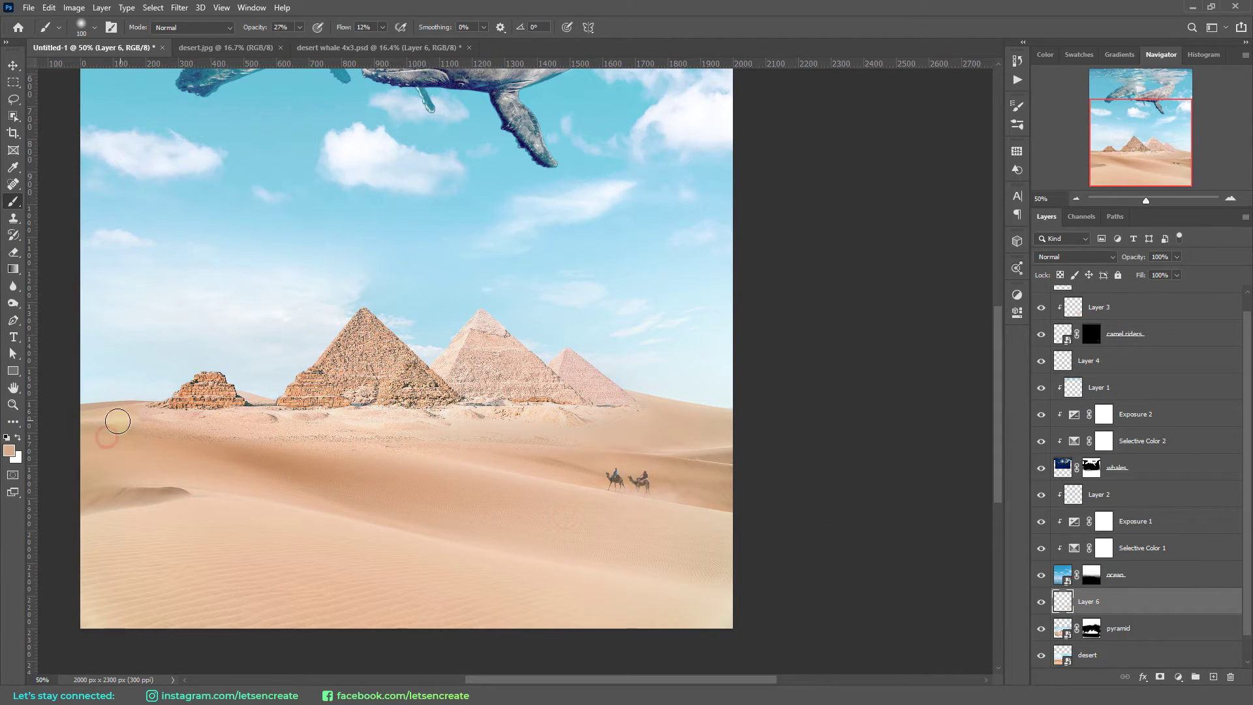
drag(118, 434, 184, 433)
alt+click(740, 534)
drag(298, 425, 184, 423)
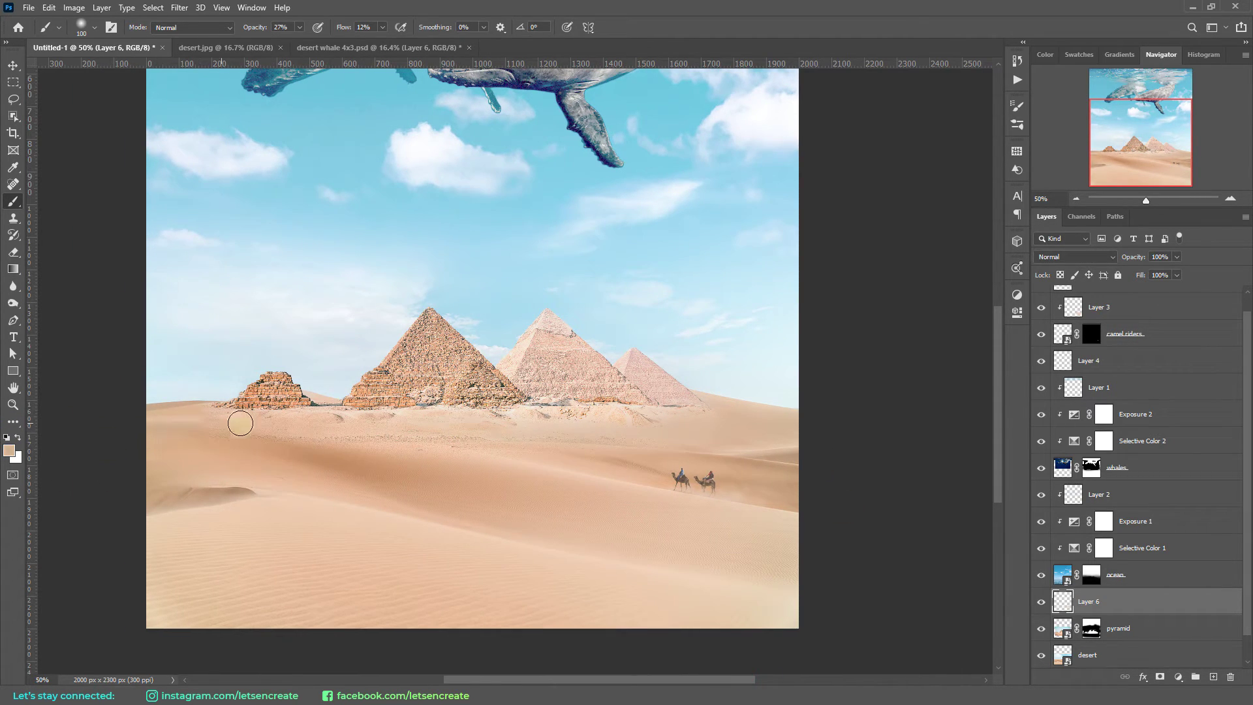
mouse_move(412, 417)
mouse_down()
mouse_move(183, 414)
mouse_move(275, 440)
mouse_move(282, 459)
mouse_move(469, 421)
mouse_move(512, 484)
mouse_up()
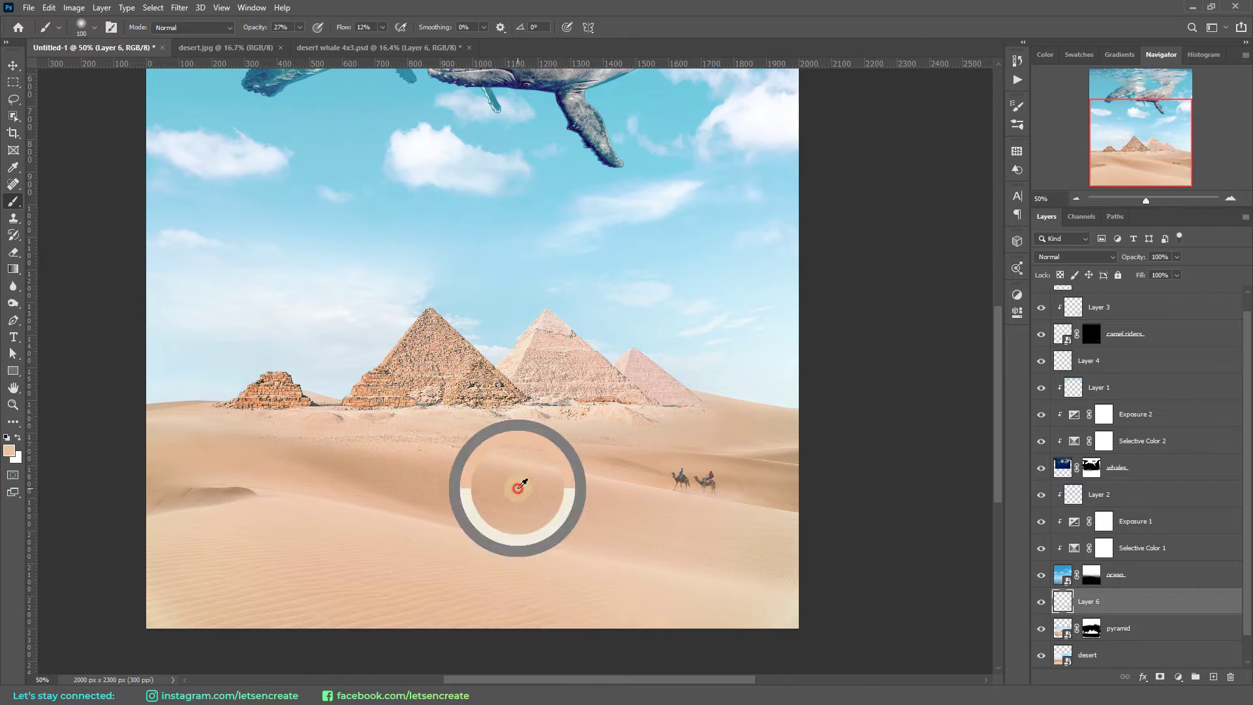
Create a new layer between the pyramid and desert layers
key(ctrl+minus)
scroll(1128, 488, down, 1)
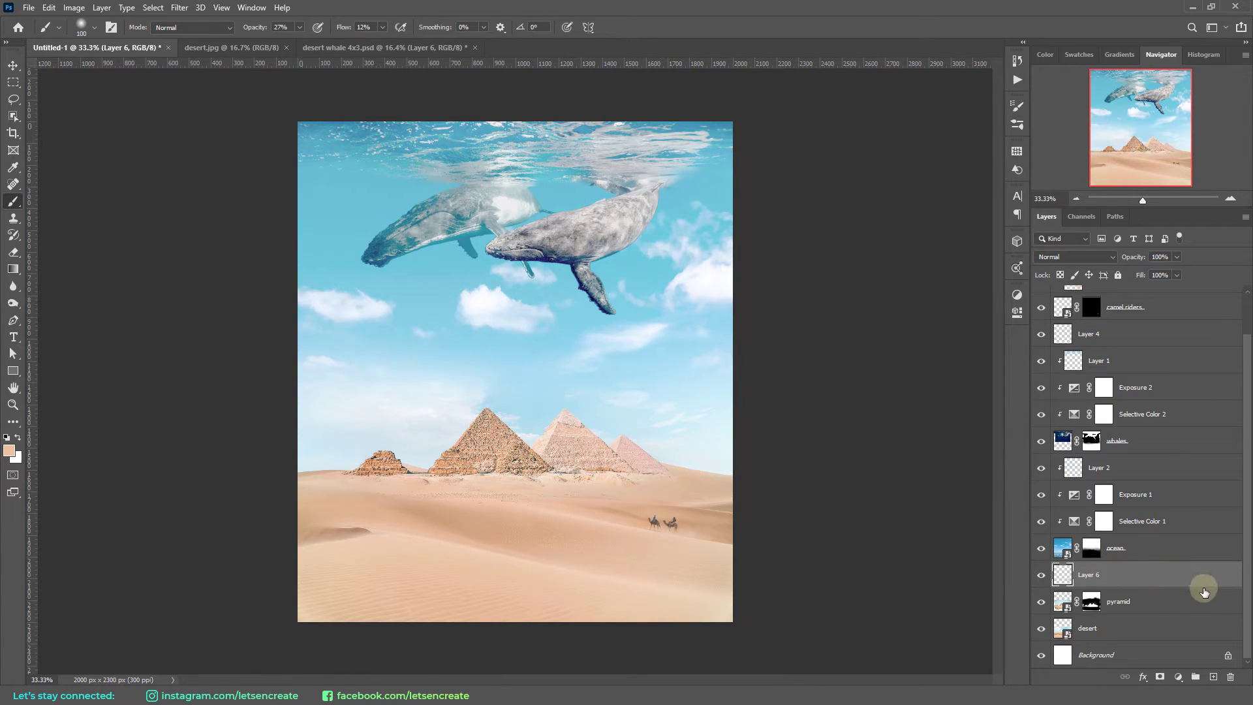
click(1183, 603)
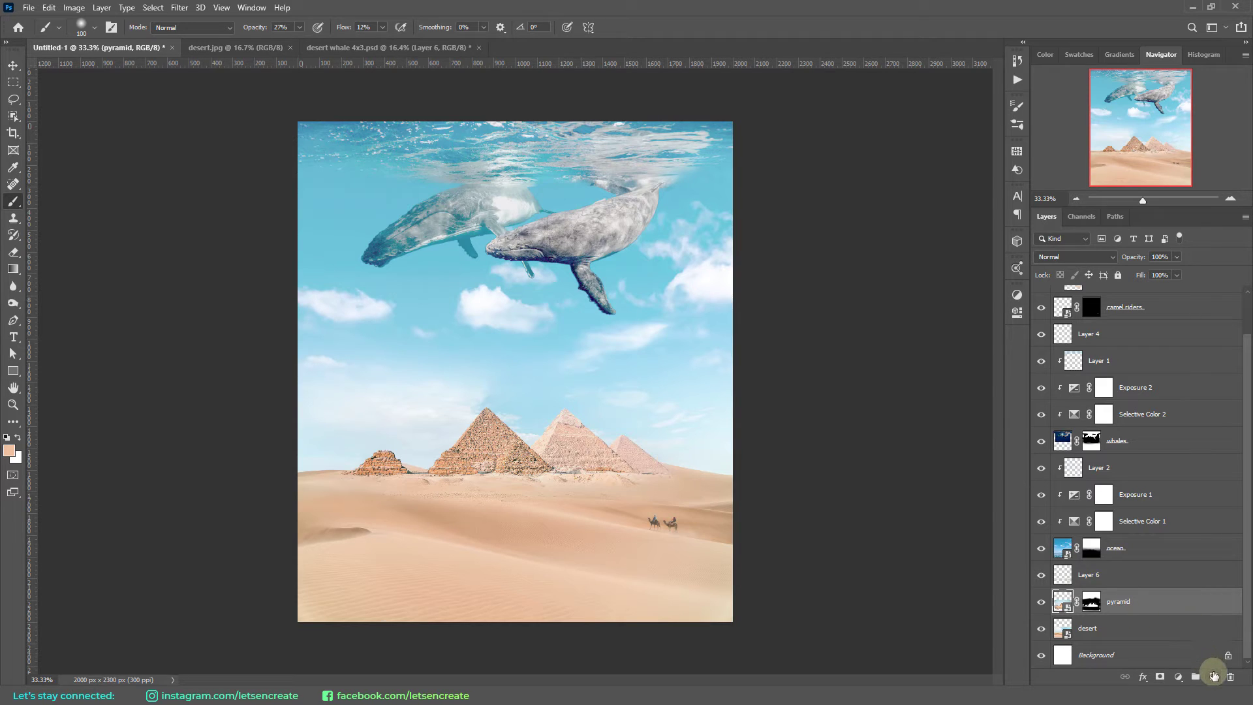
ctrl+click(1214, 677)
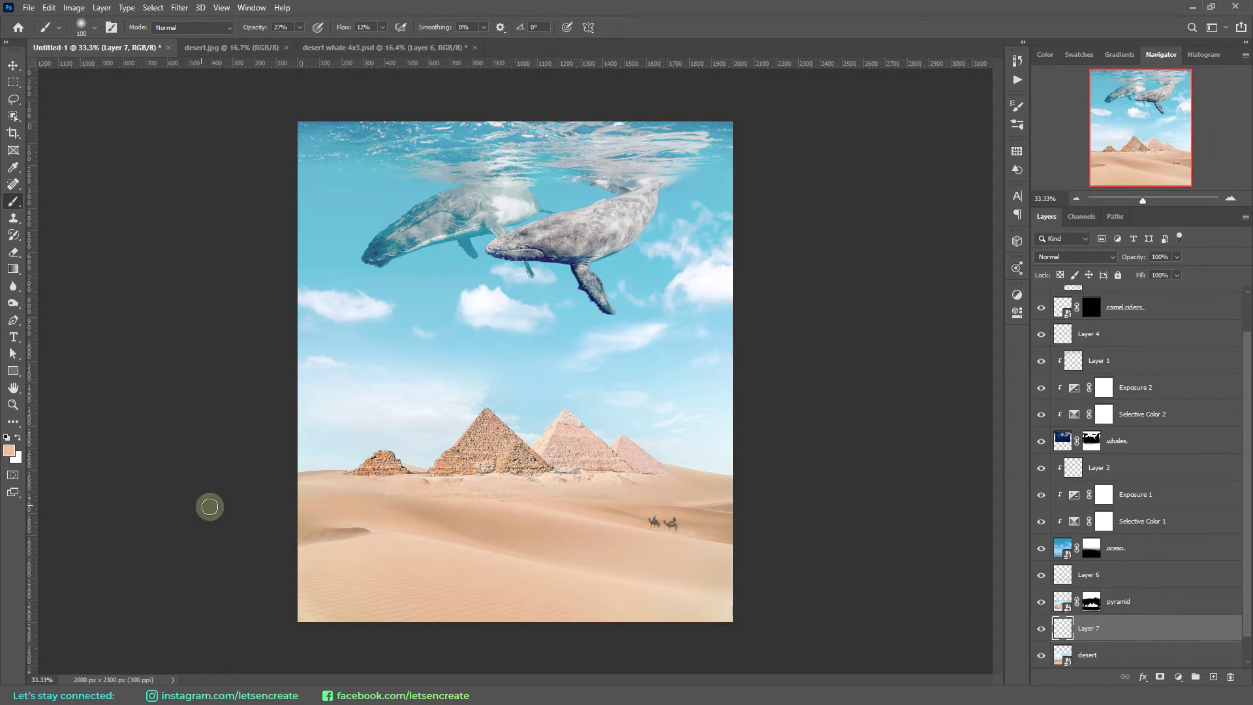
Paint warm dusty haze along the horizon behind the pyramids, enlarging the brush up to size 400
key(bracketright)
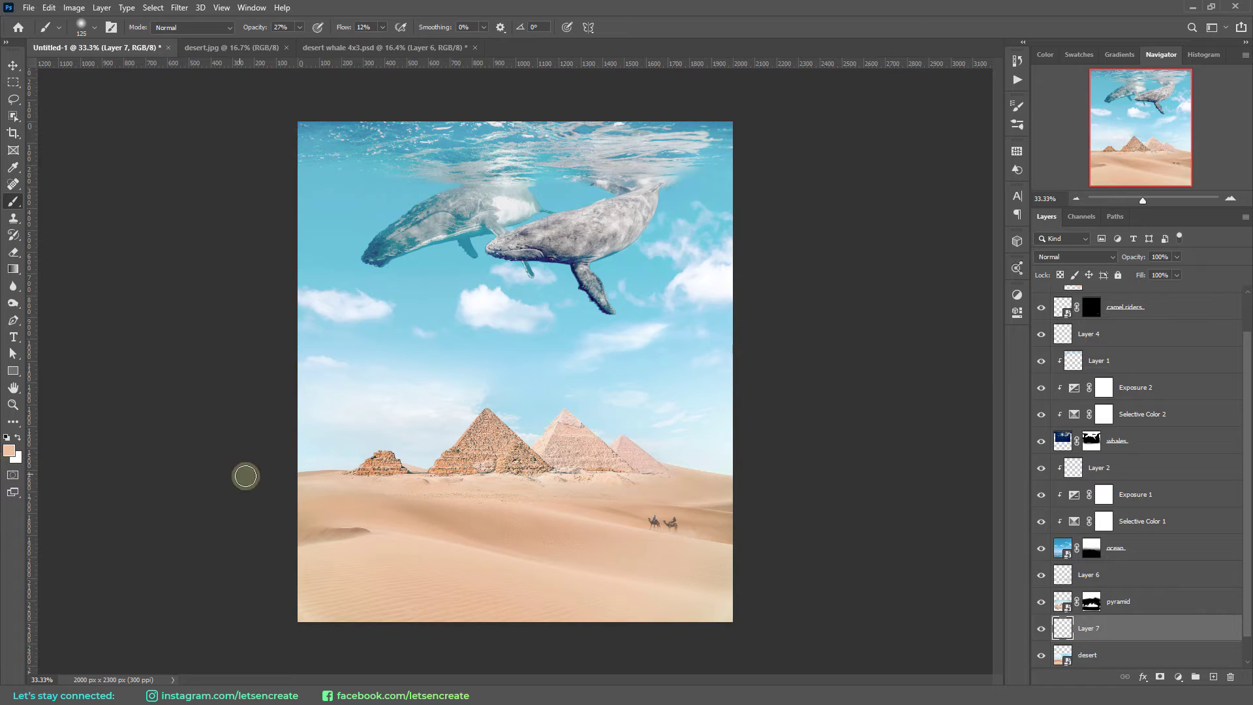
drag(337, 477, 296, 478)
mouse_move(299, 478)
mouse_down()
mouse_move(378, 468)
mouse_move(299, 476)
mouse_move(354, 455)
mouse_move(452, 471)
mouse_move(422, 470)
mouse_move(431, 475)
mouse_move(537, 459)
mouse_move(394, 490)
mouse_move(382, 471)
mouse_move(675, 470)
mouse_move(570, 459)
mouse_move(738, 478)
mouse_move(595, 453)
mouse_move(787, 481)
mouse_move(367, 470)
mouse_move(524, 442)
mouse_move(386, 472)
mouse_move(290, 472)
mouse_move(525, 459)
mouse_move(506, 428)
mouse_up()
key(bracketright)
key(bracketright)
key(bracketright)
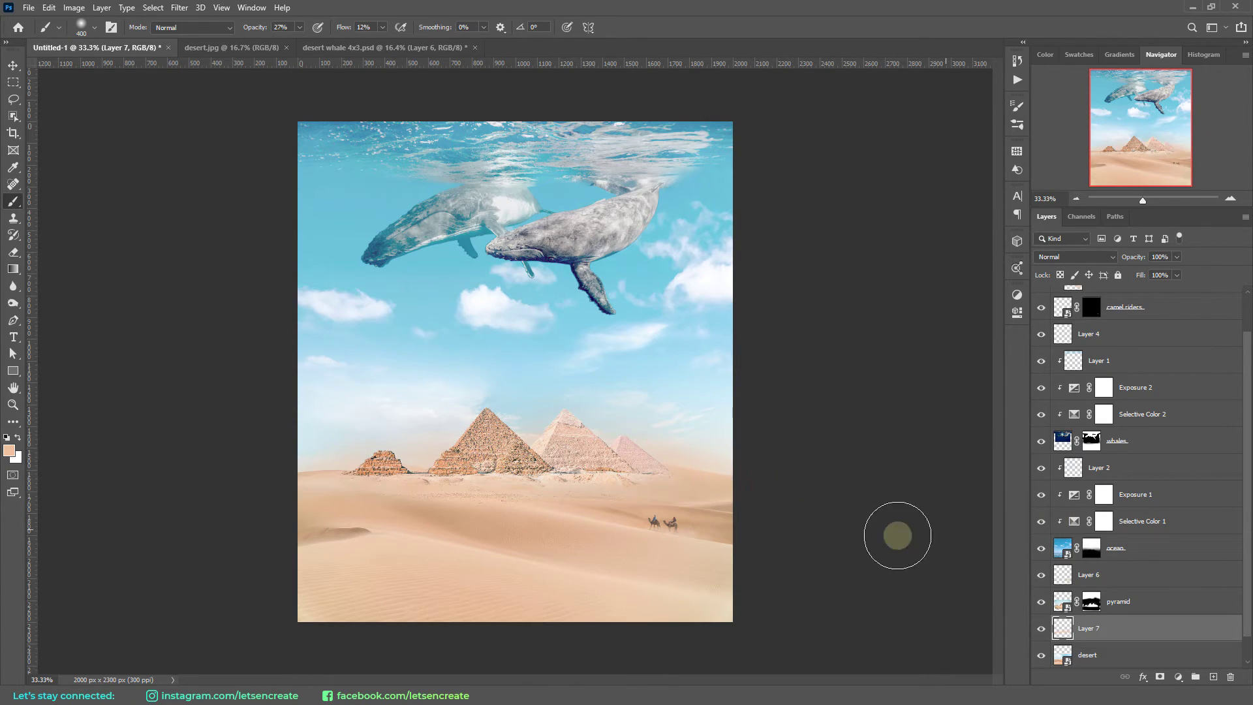
Add a layer mask to the horizon haze layer and fade the haze around the rear pyramids with a smaller black brush
click(1160, 677)
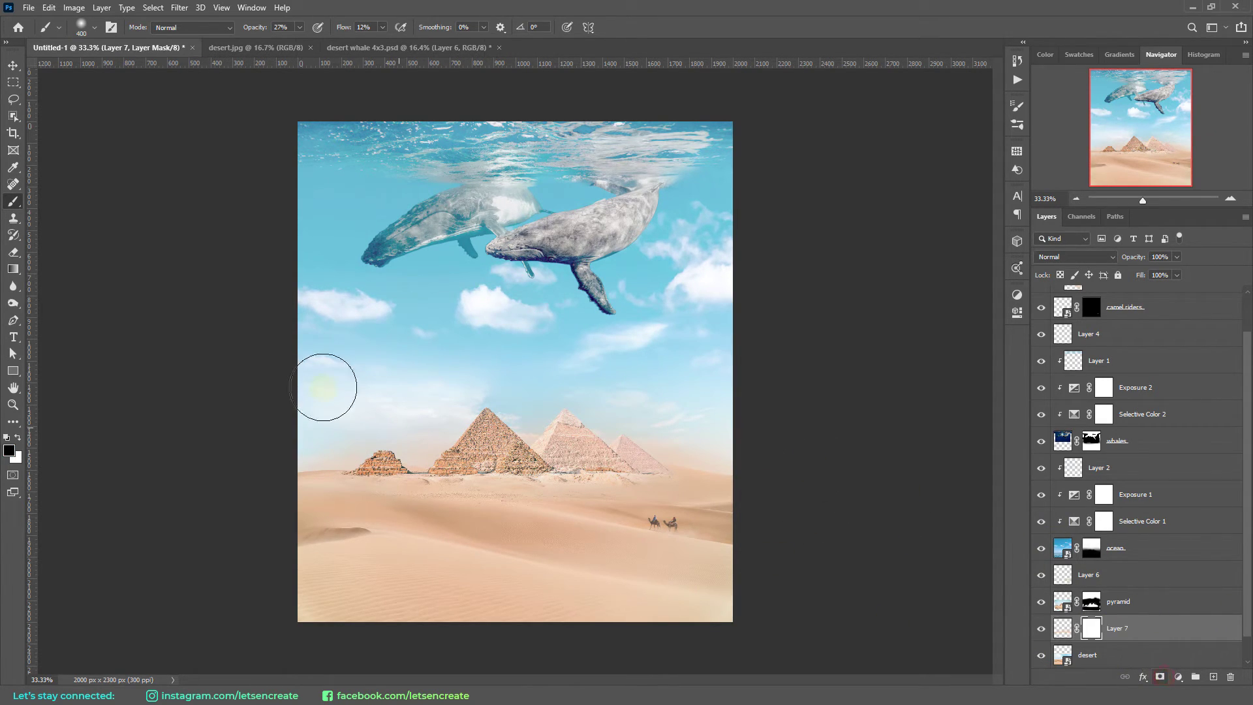
key([)
mouse_move(694, 437)
mouse_down()
mouse_move(635, 439)
mouse_move(738, 451)
mouse_up()
drag(635, 442, 747, 449)
click(586, 426)
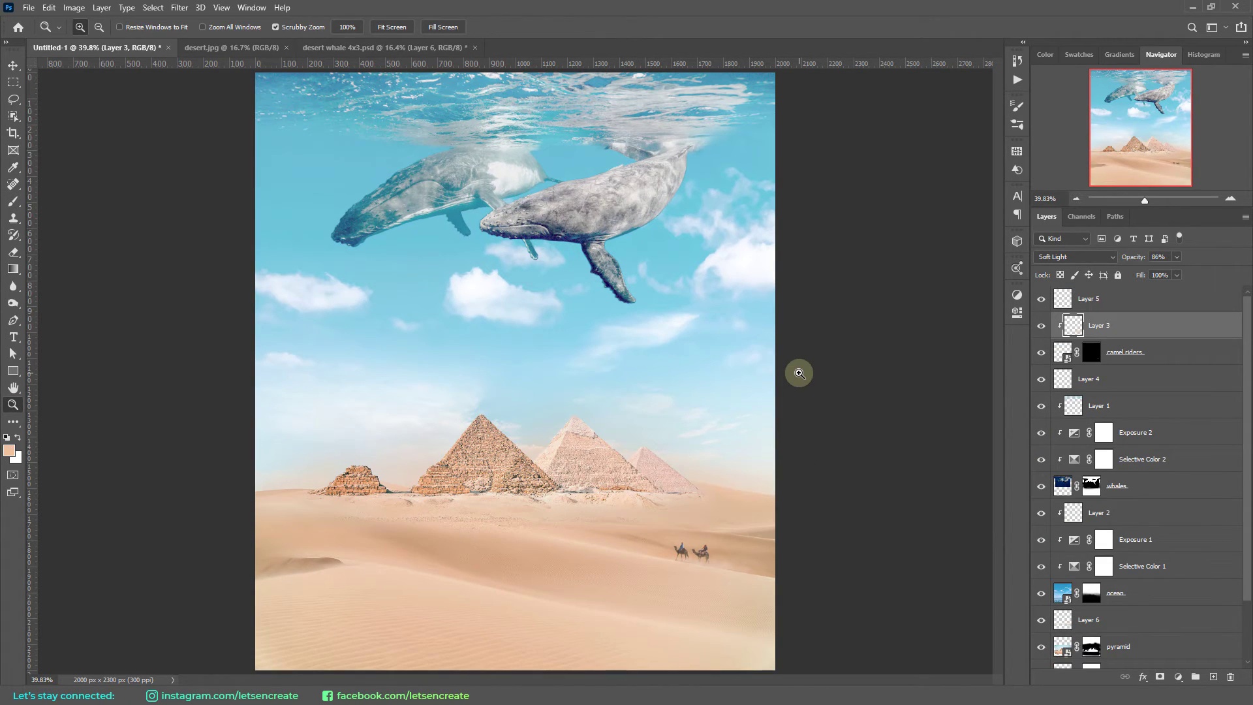
Add a Color Lookup adjustment above Layer 5 using Fuji ETERNA 250D Fuji 3510 (by Adobe).cube and lower its opacity to 60%
click(1154, 301)
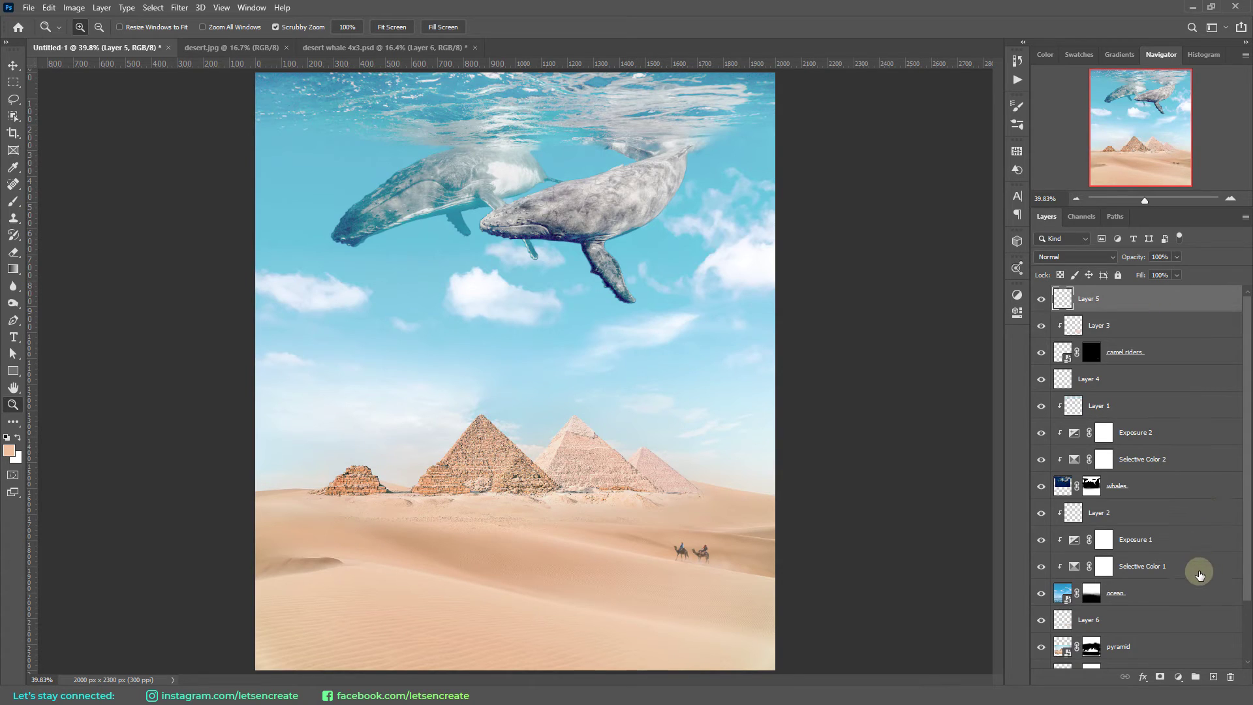
click(1179, 677)
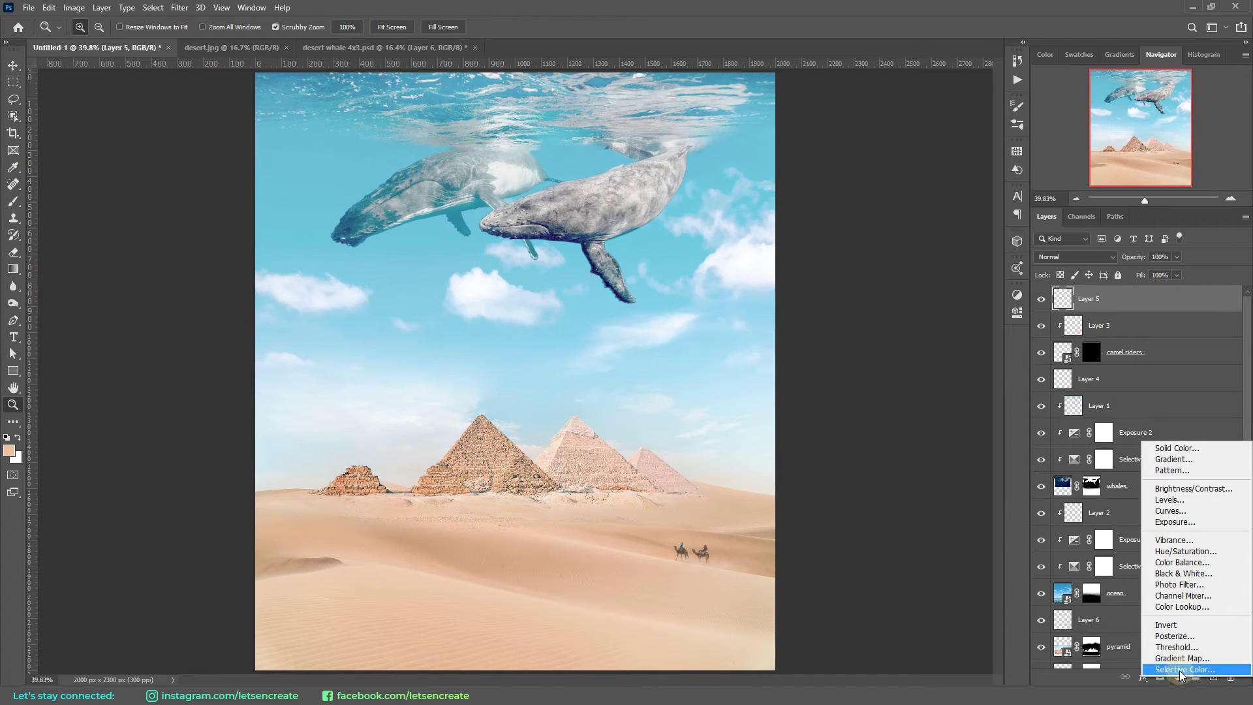
click(1190, 608)
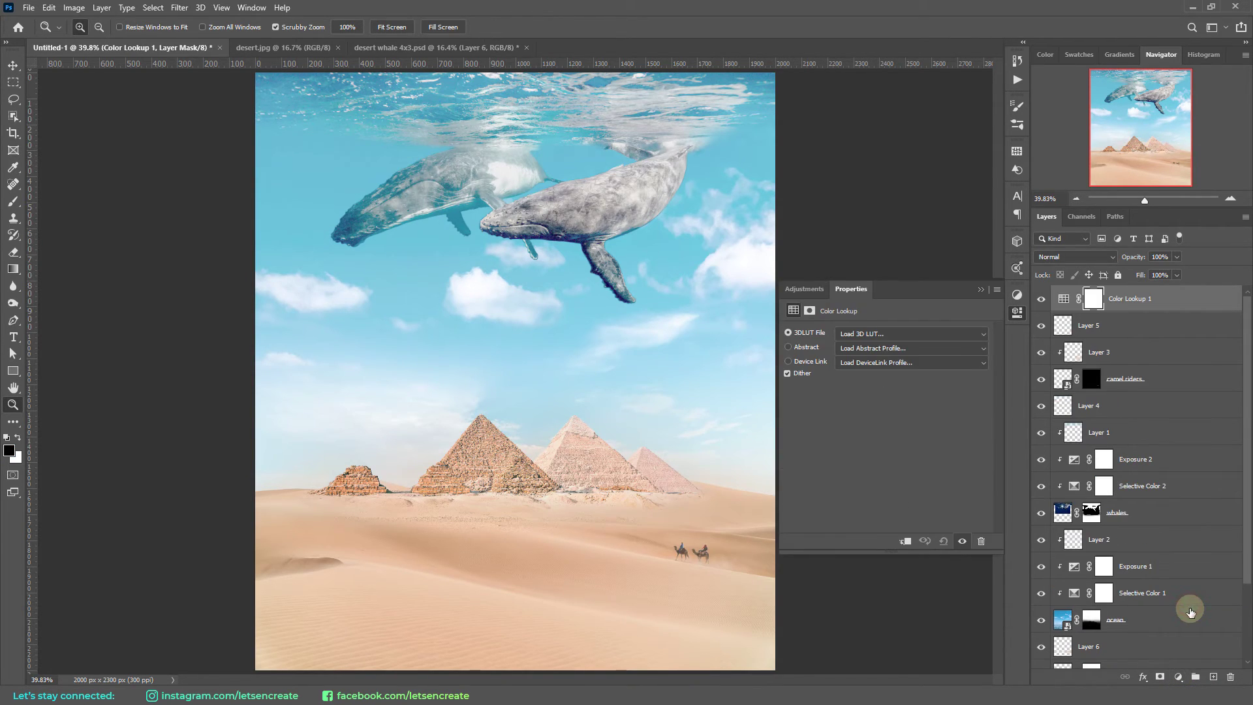
click(879, 338)
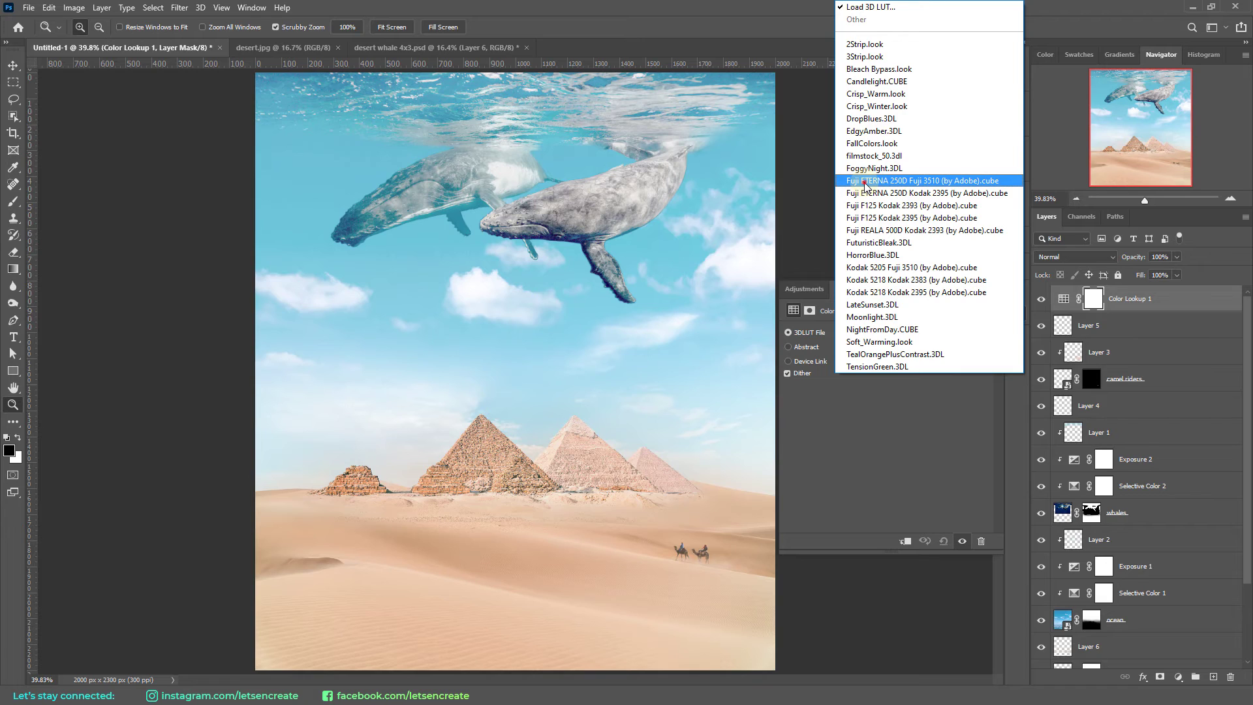
click(865, 183)
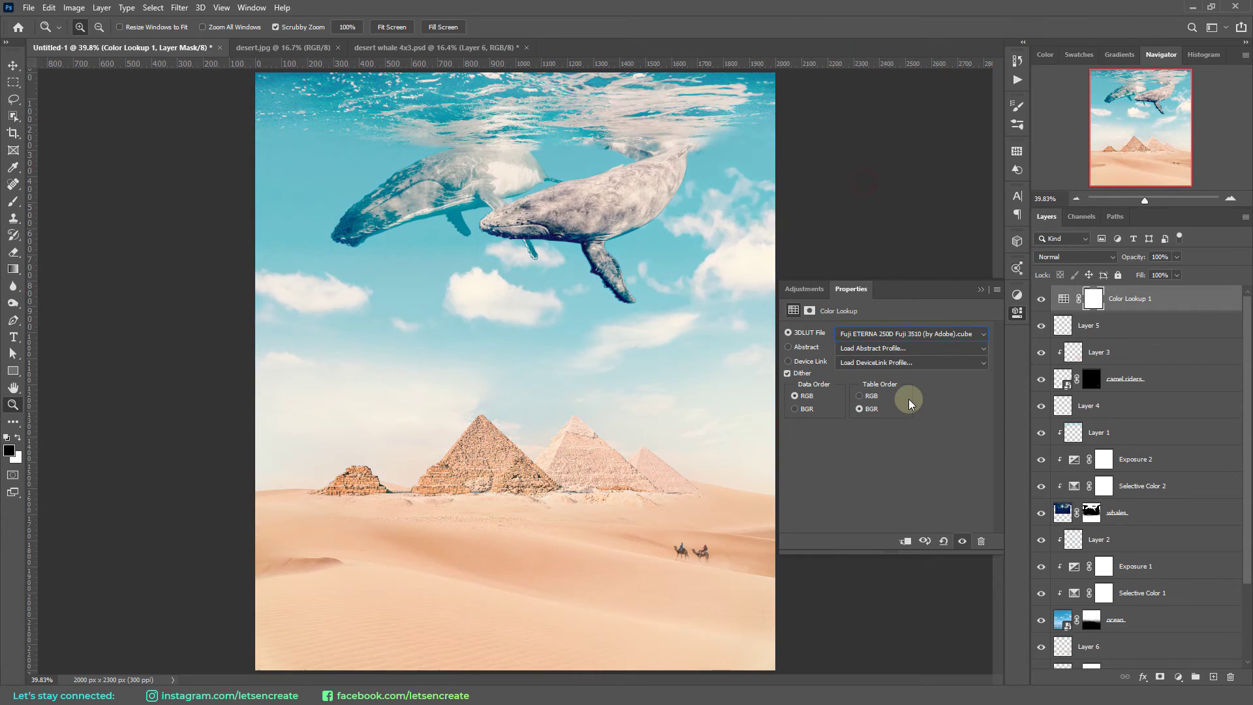
click(982, 289)
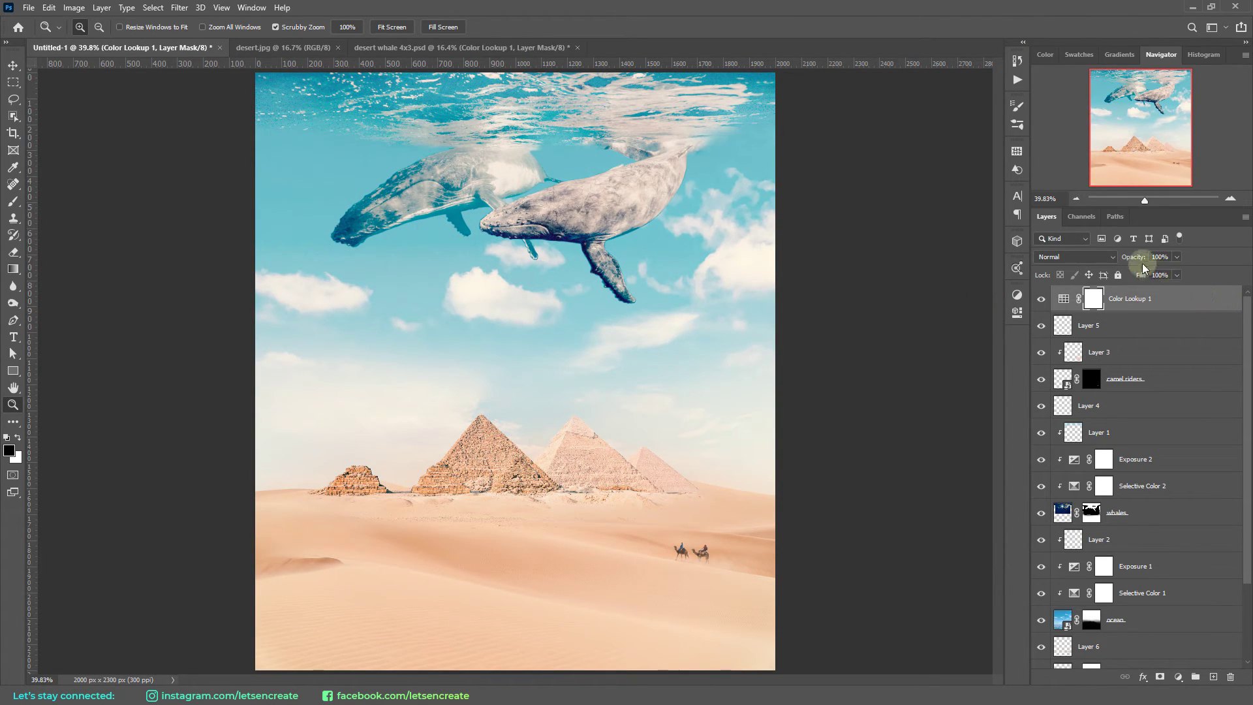
drag(1136, 261, 1110, 260)
Create a new layer above the Color Lookup adjustment and name it noise
click(1197, 300)
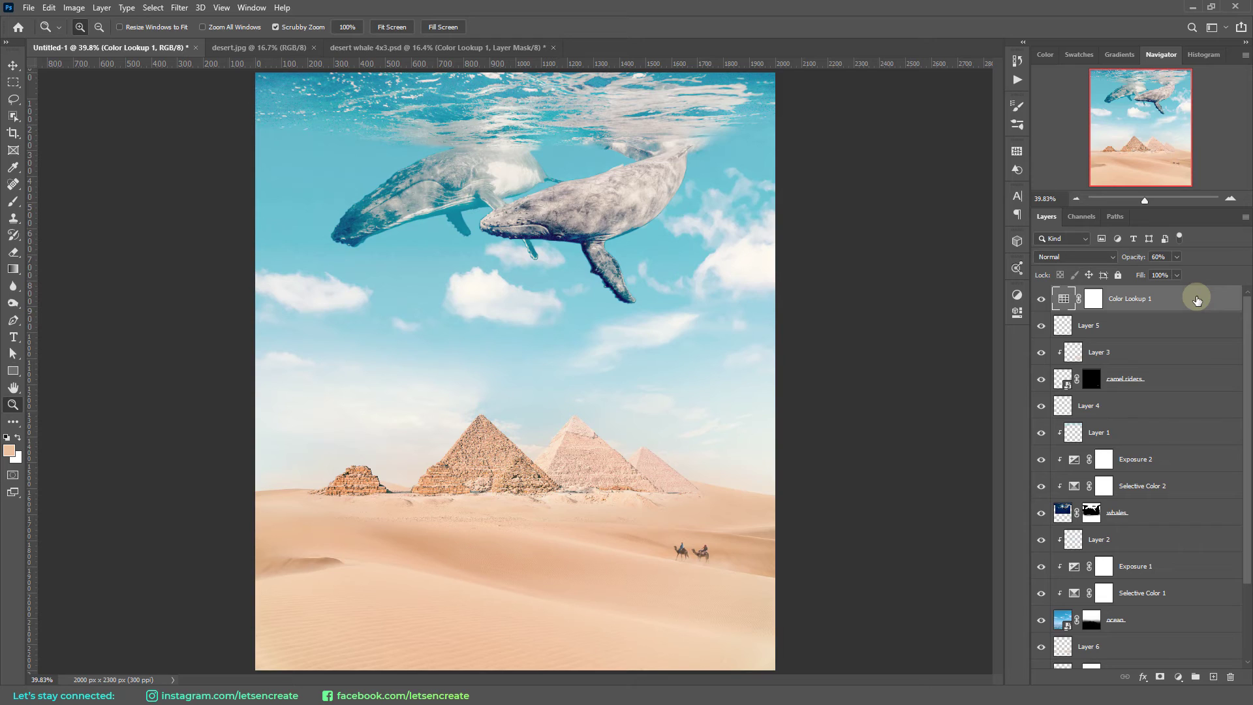
click(1215, 677)
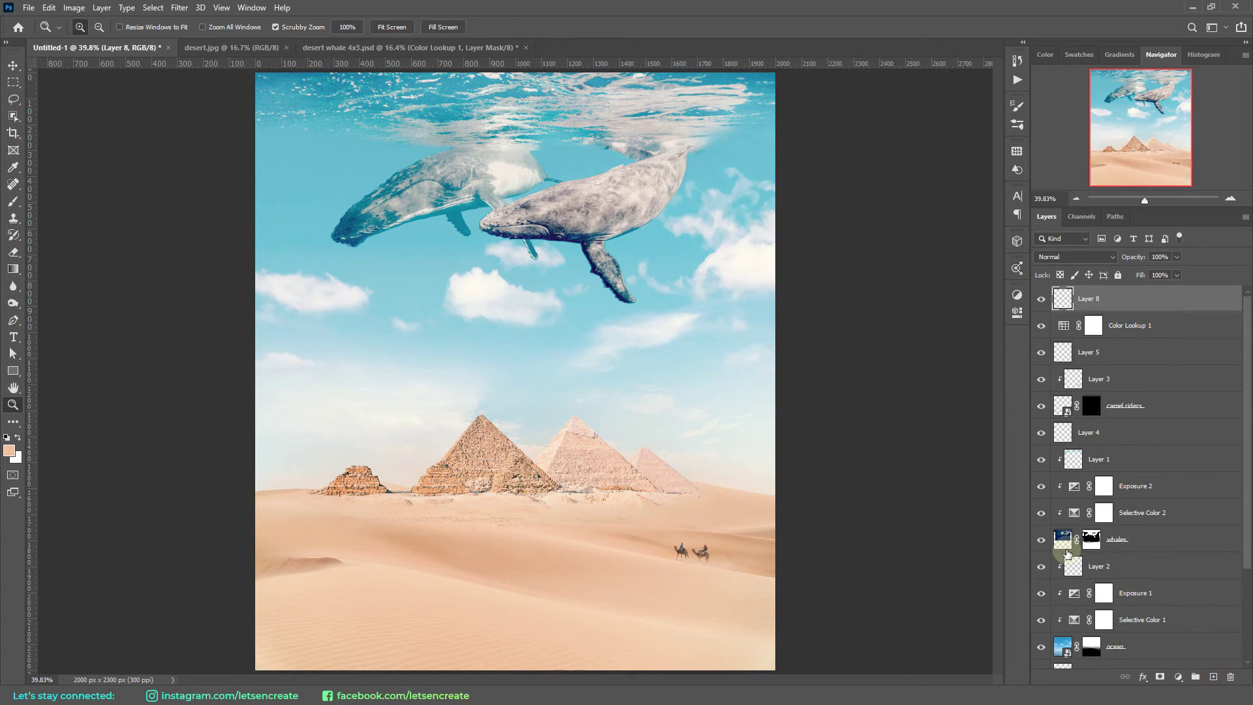
double_click(1088, 298)
text(noise)
click(1176, 291)
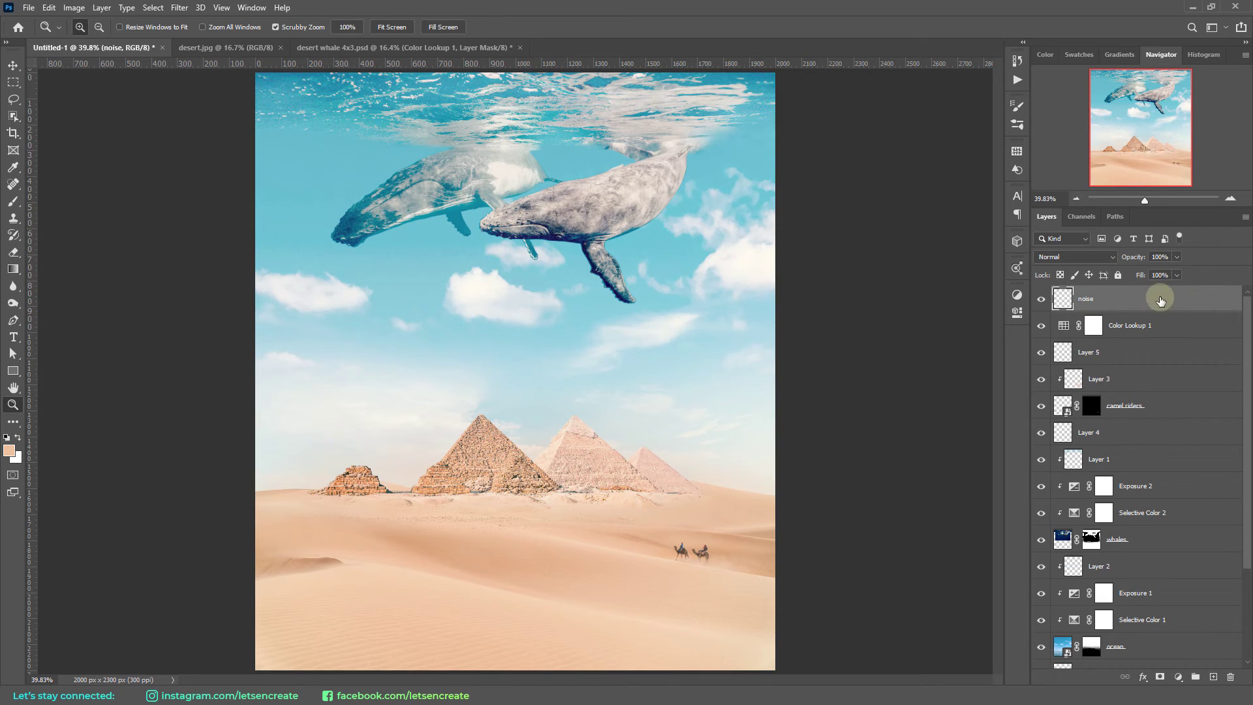
Fill the noise layer with 50% Gray
click(55, 11)
click(105, 221)
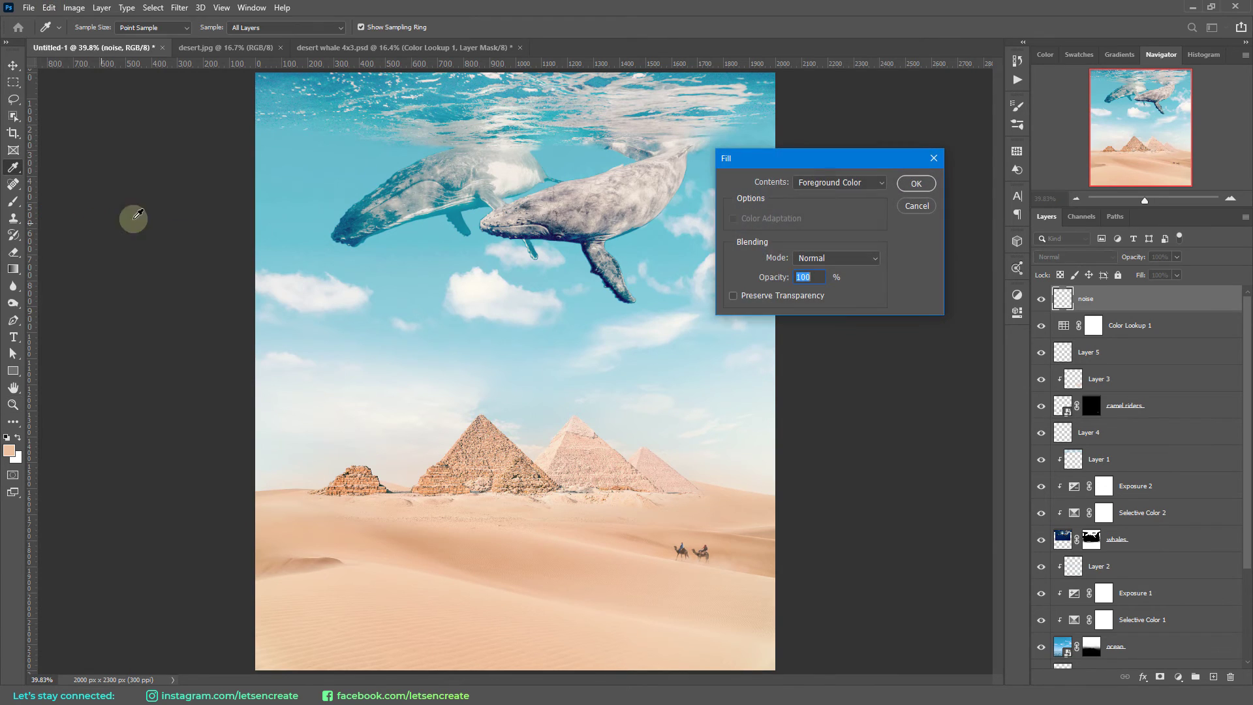
click(841, 184)
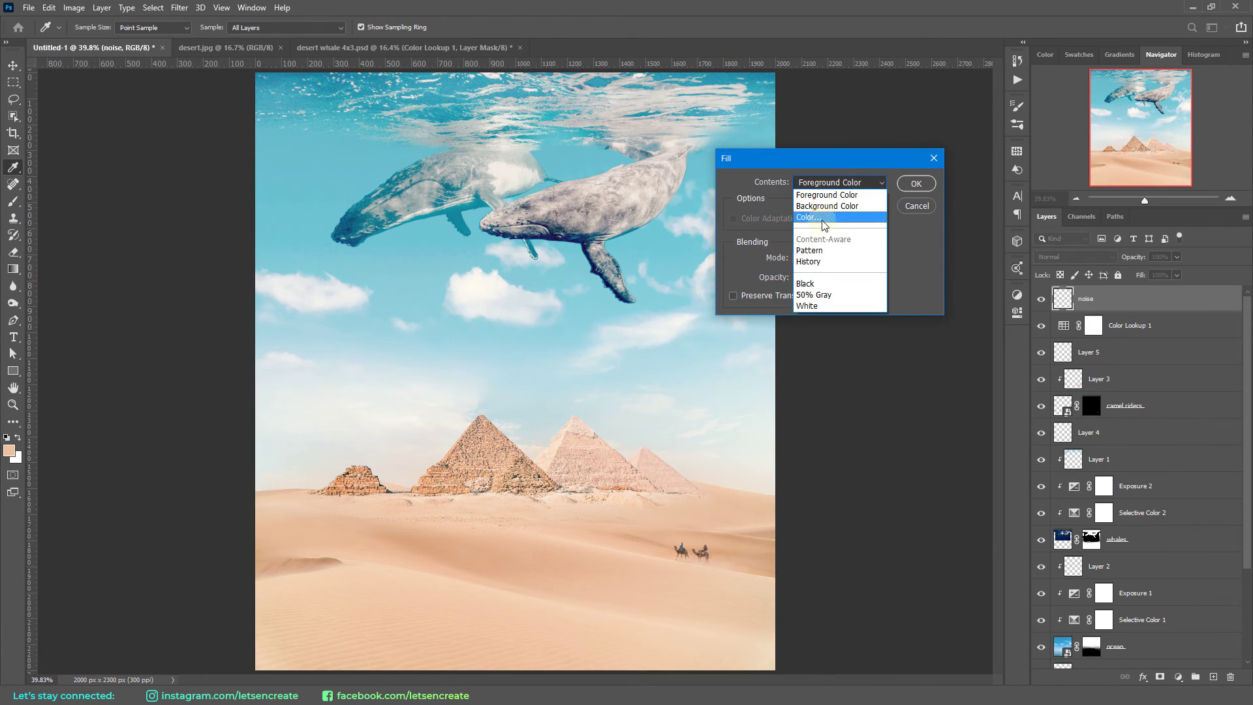
click(817, 297)
click(917, 185)
key(z)
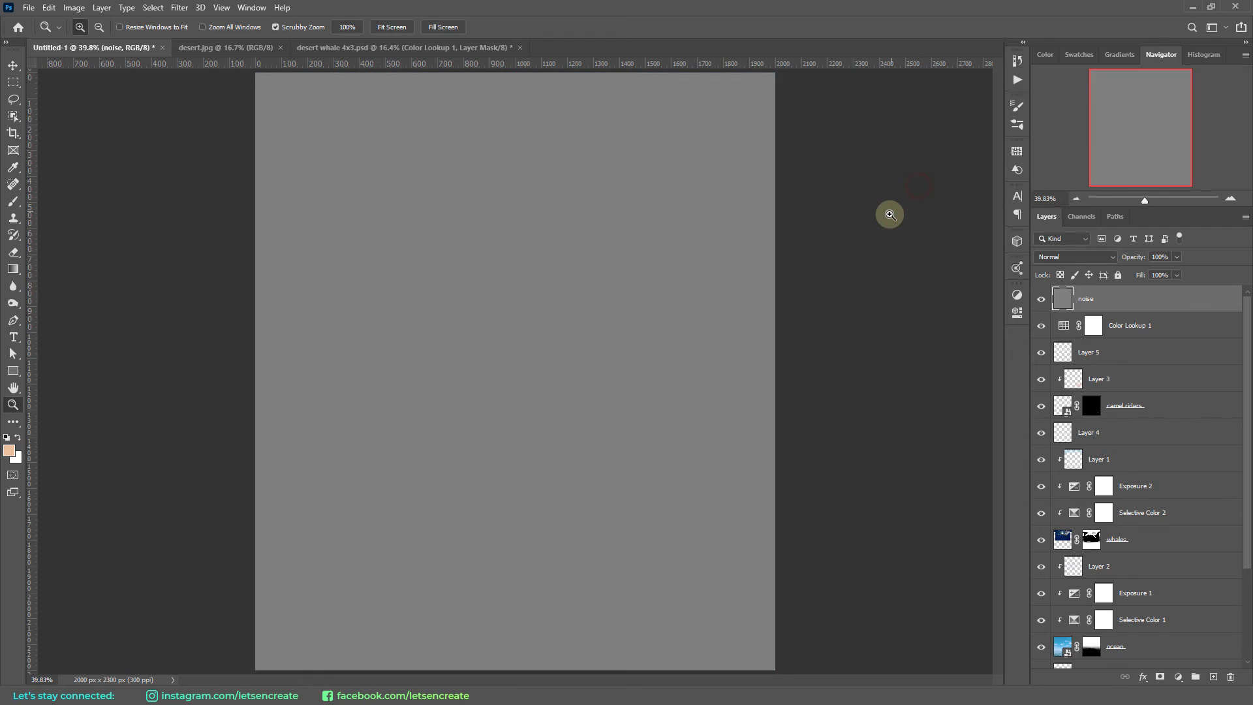
Apply the Add Noise filter to the gray layer with an amount of 12.50%, Gaussian distribution and Monochromatic
click(179, 8)
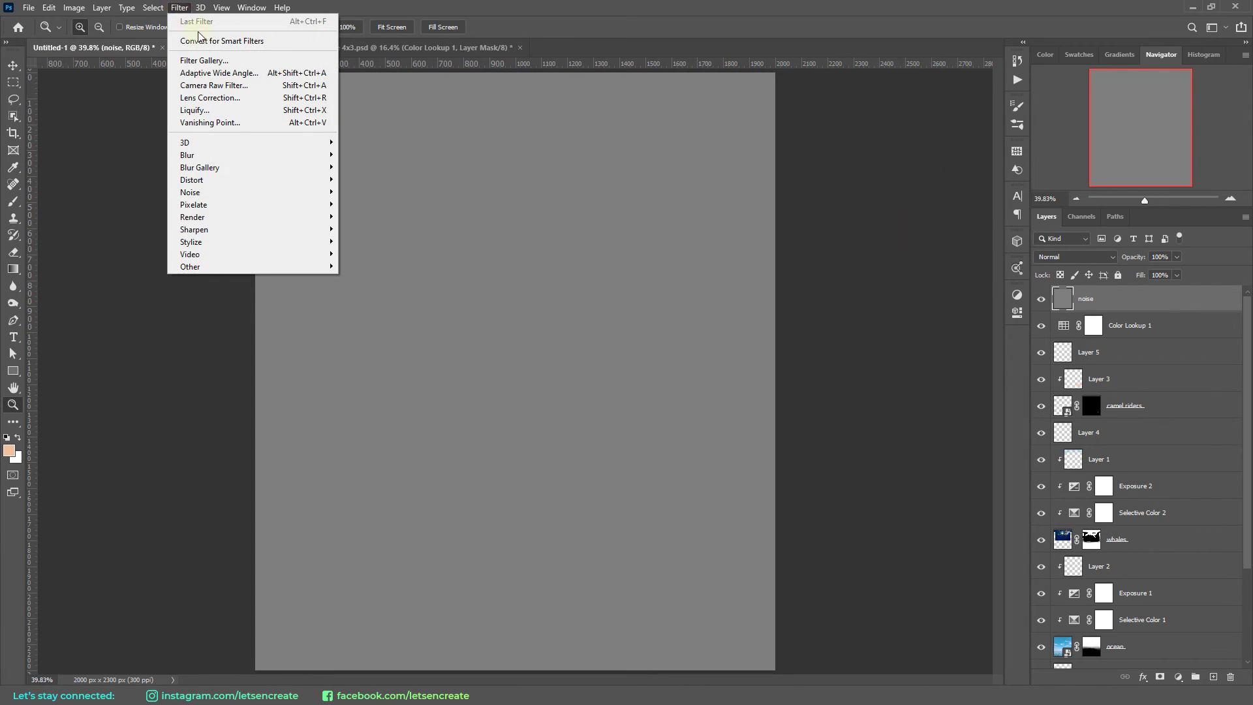
mouse_move(192, 192)
click(379, 192)
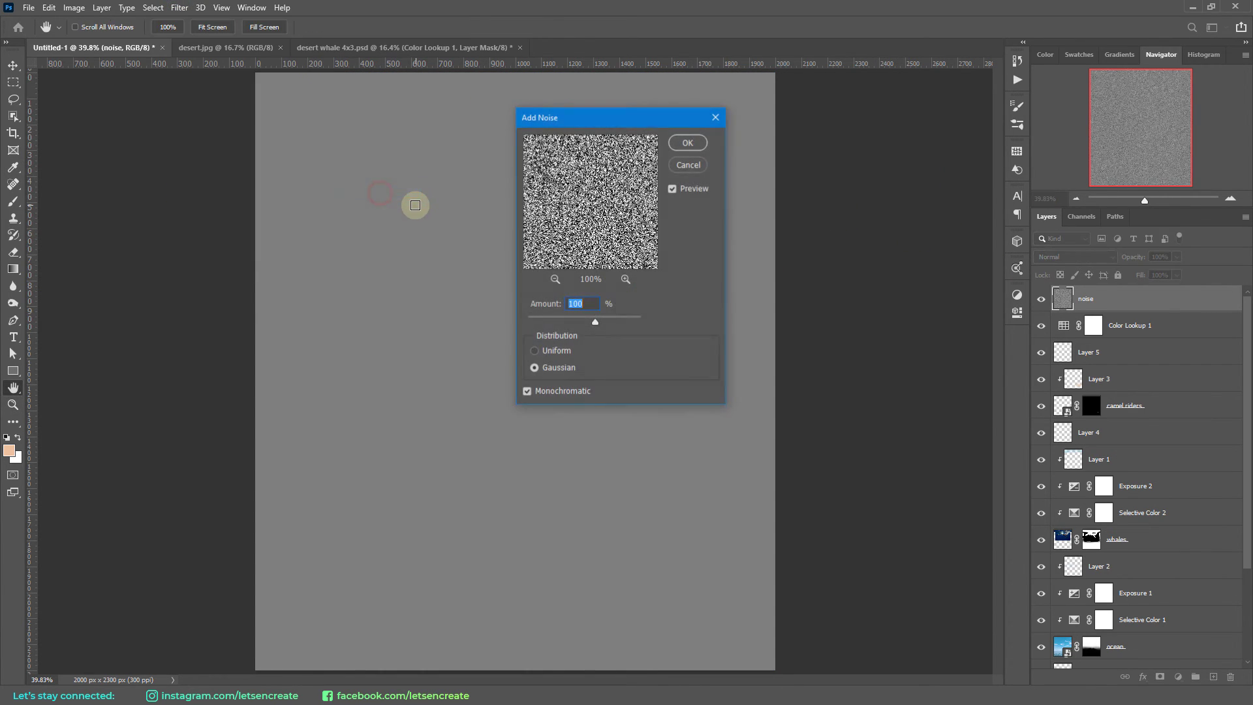
click(551, 370)
drag(589, 316, 546, 321)
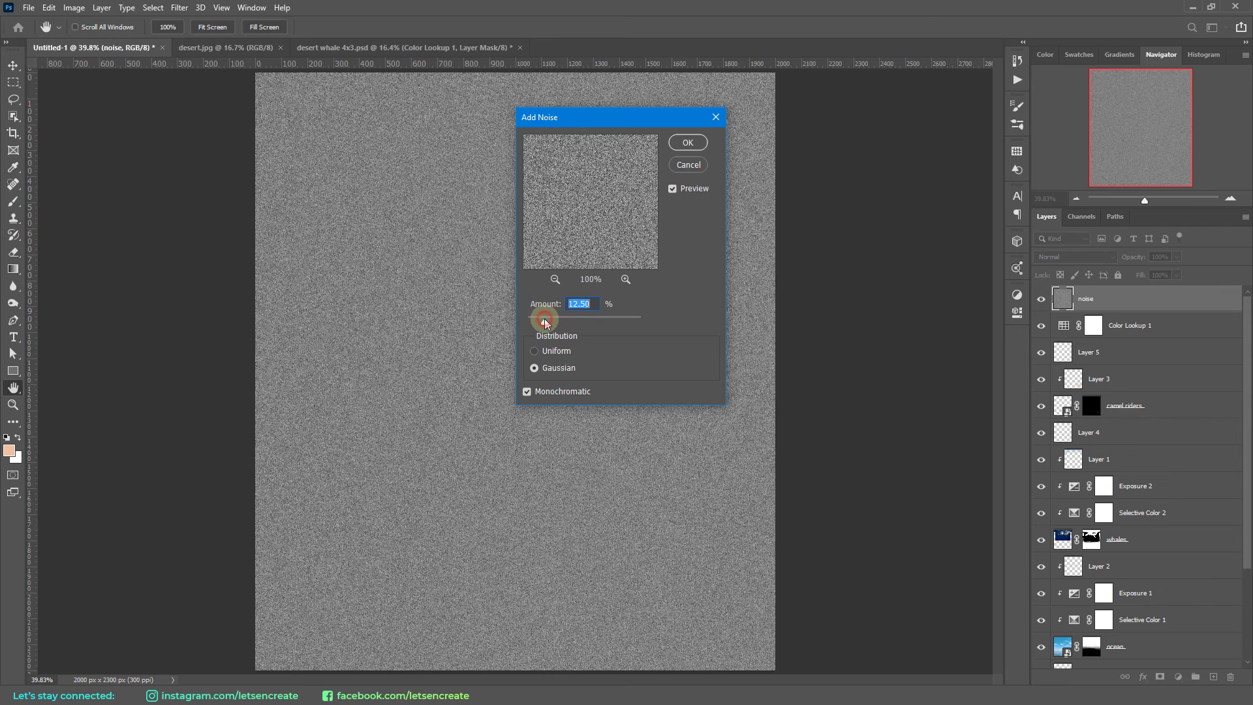
click(688, 143)
Set the noise layer to Overlay and reduce its opacity to about 45%, checking the grain on the whales
click(1069, 258)
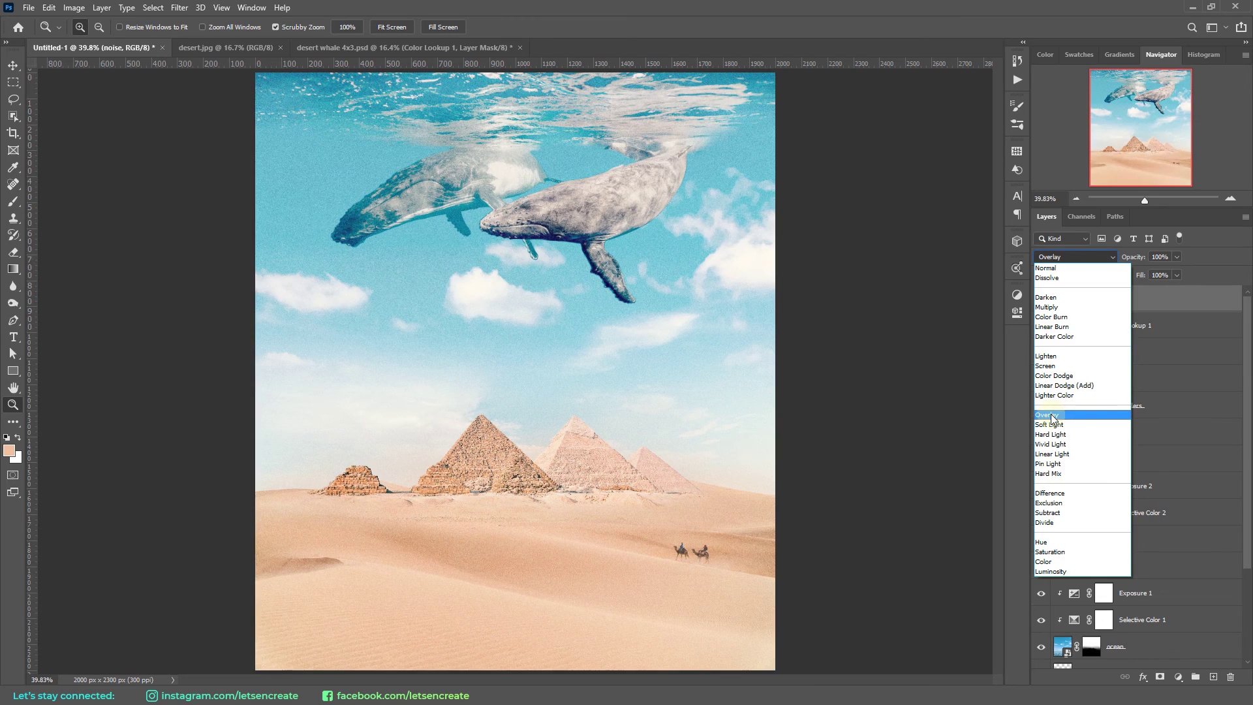
click(1052, 417)
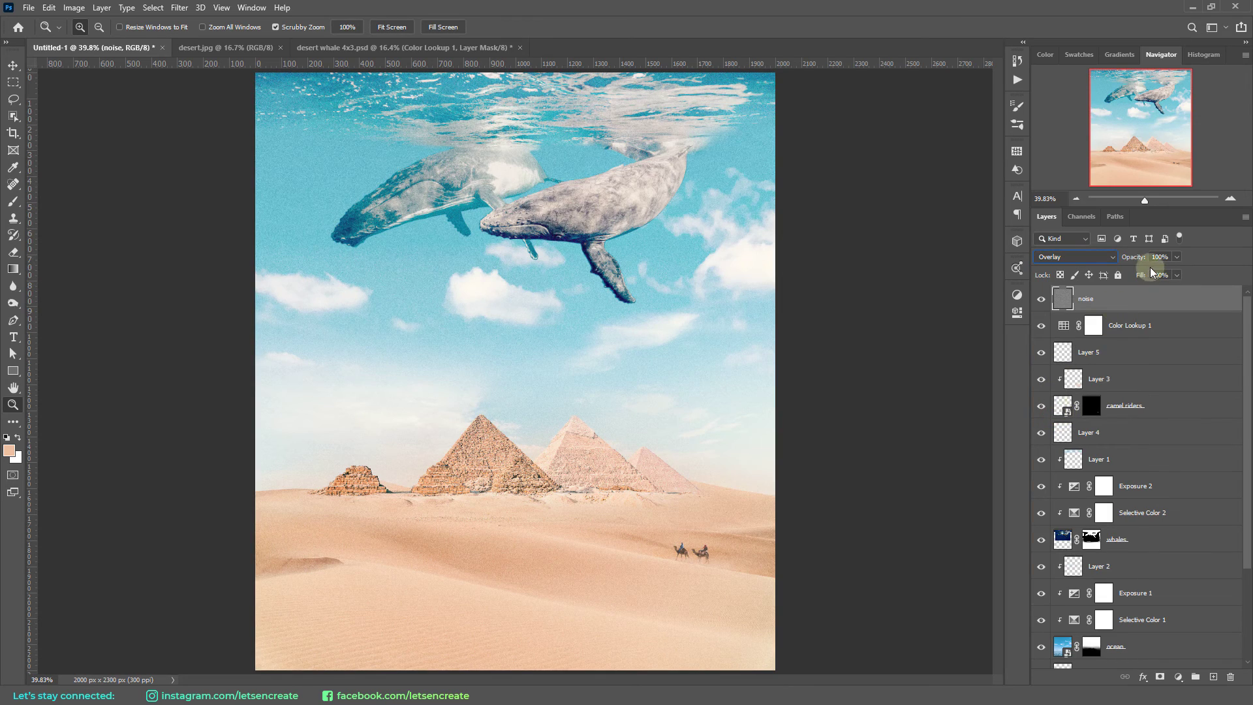
drag(1138, 259, 1096, 260)
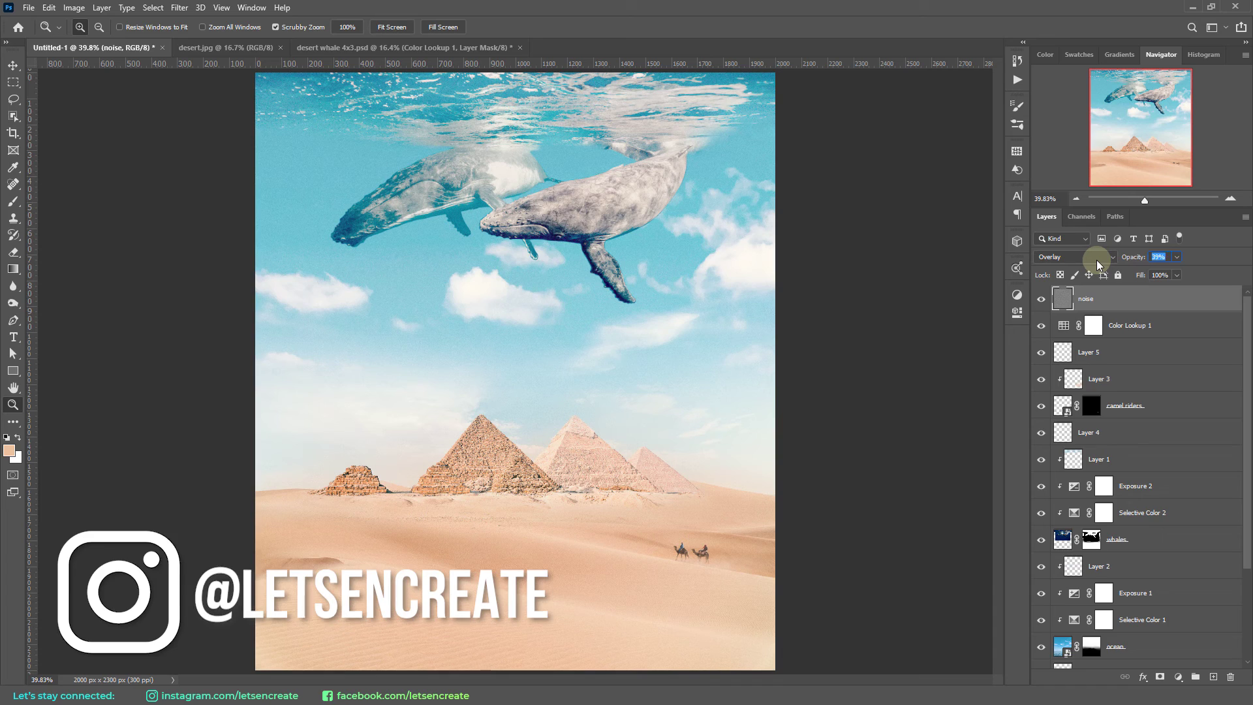
drag(503, 167, 552, 167)
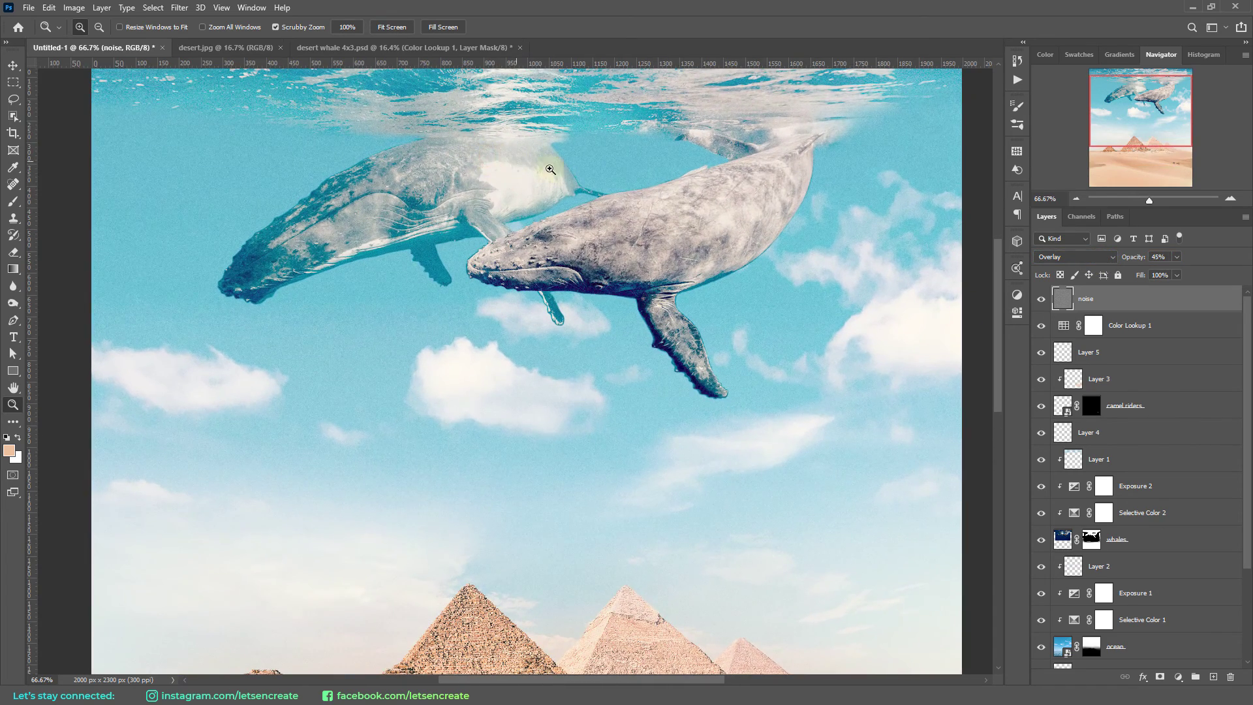
drag(1130, 263, 1134, 261)
click(392, 27)
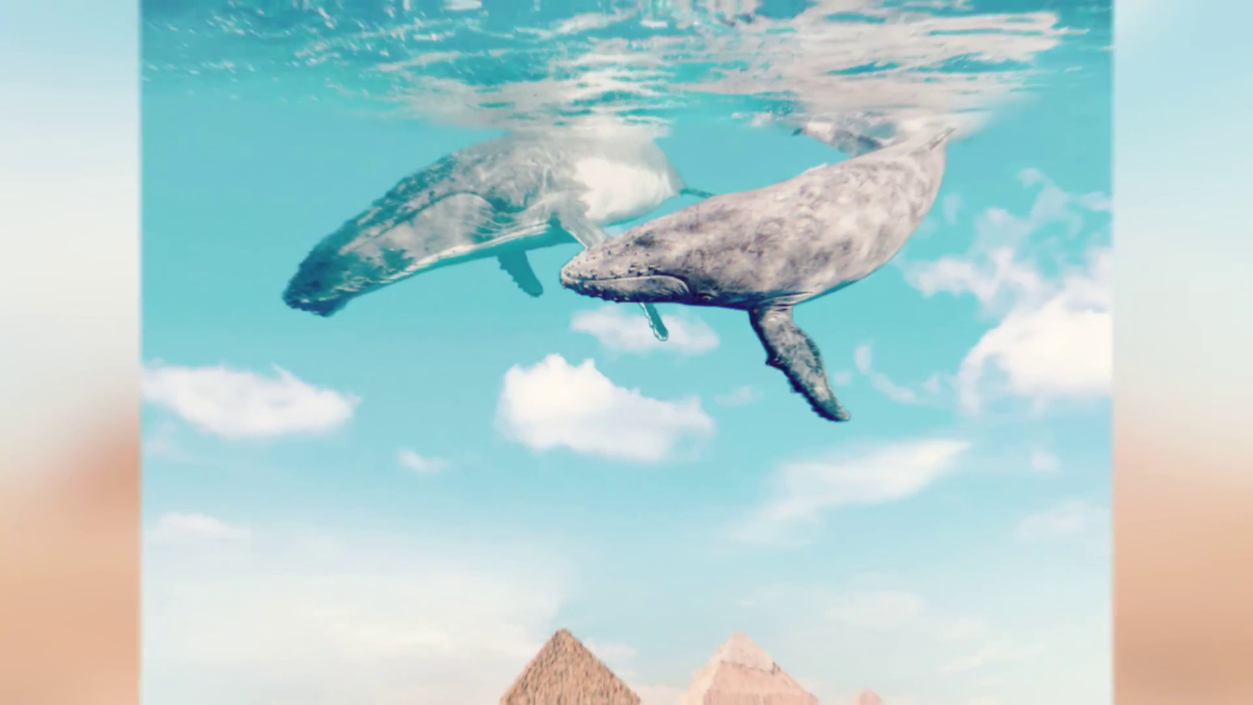